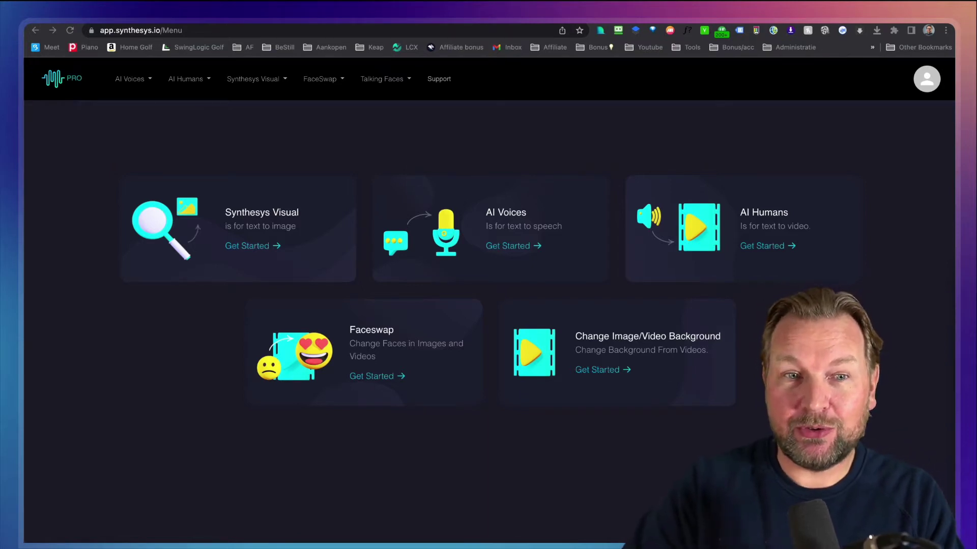
Open the Synthesys Visual text-to-image tool and generate images from the description "a fluffy moster walking at the pool, pixar style"
left_click(552, 116)
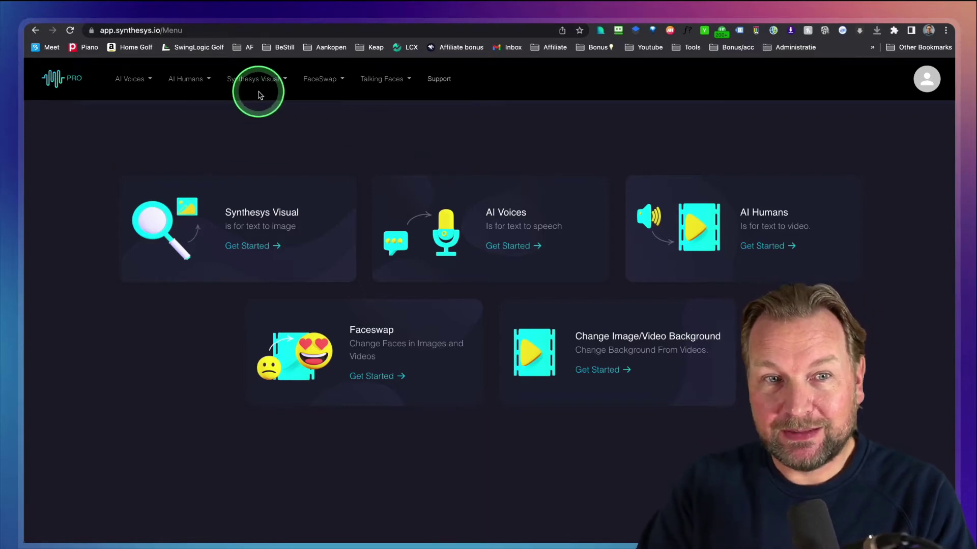
left_click(250, 251)
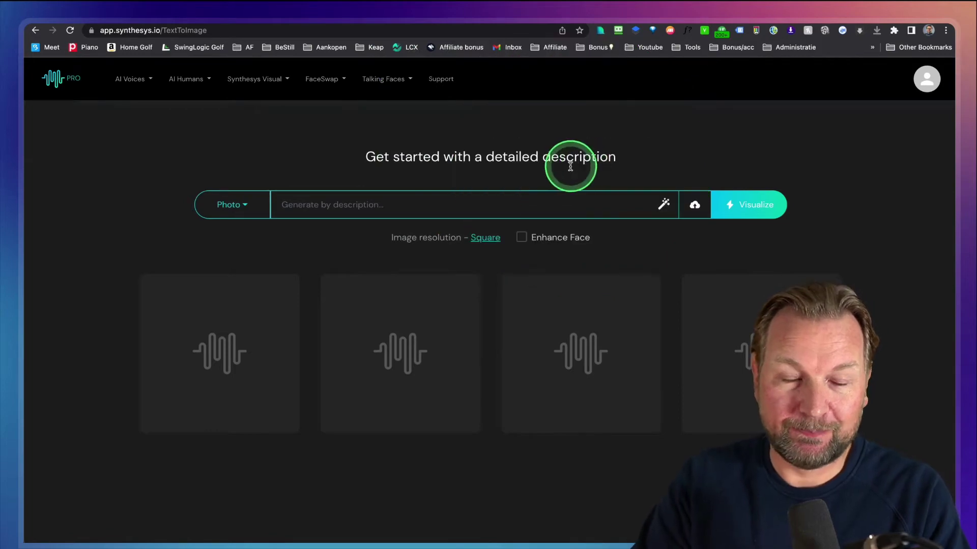
left_click(446, 204)
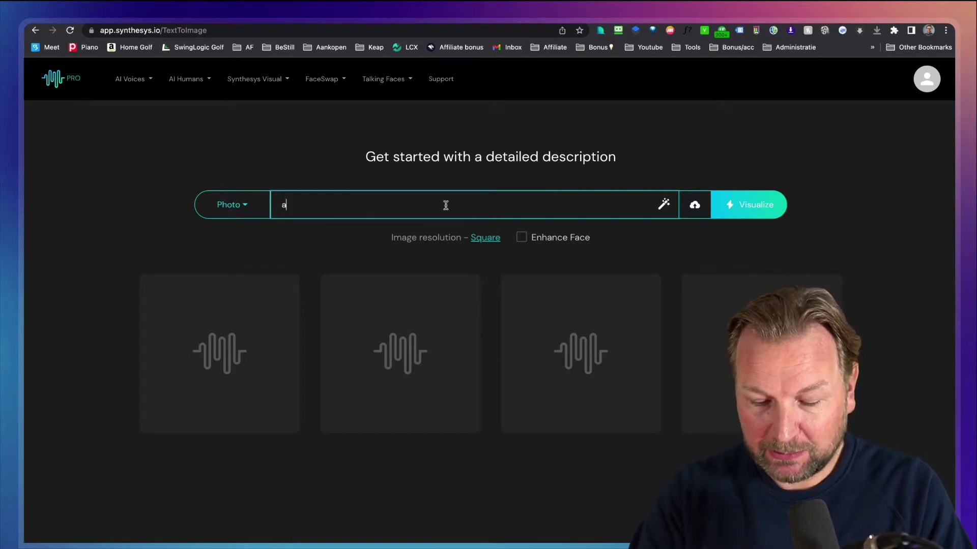
left_click(446, 205)
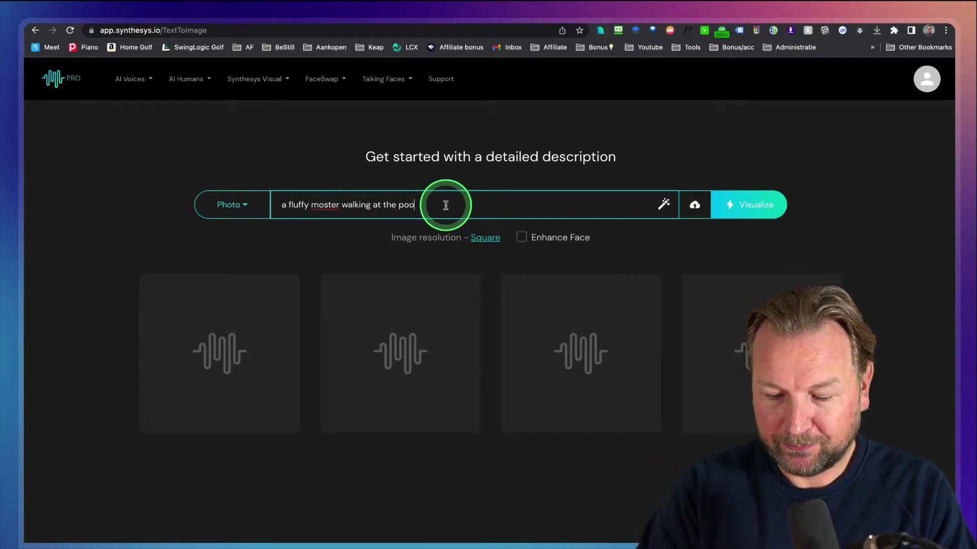
left_click(759, 209)
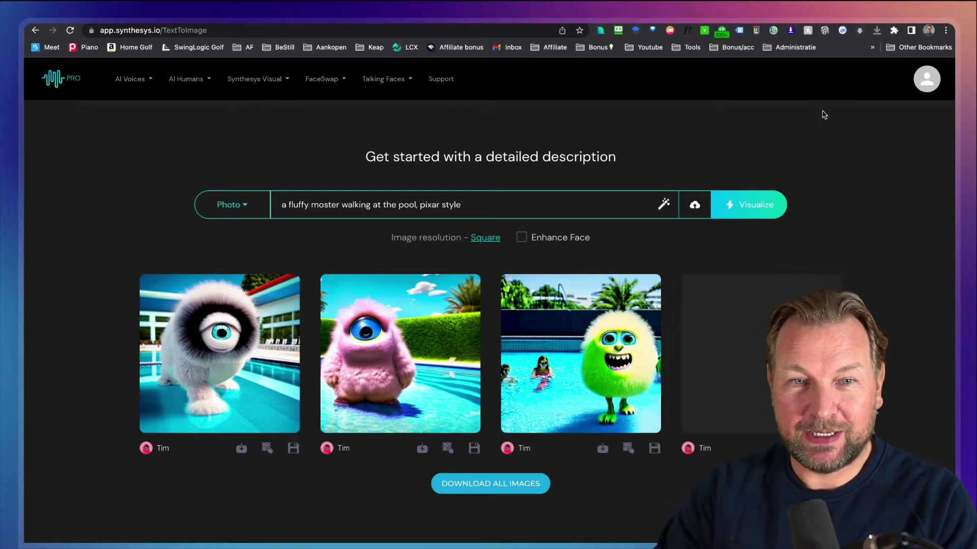
View each of the four generated monster images enlarged, one after another
mouse_move(209, 371)
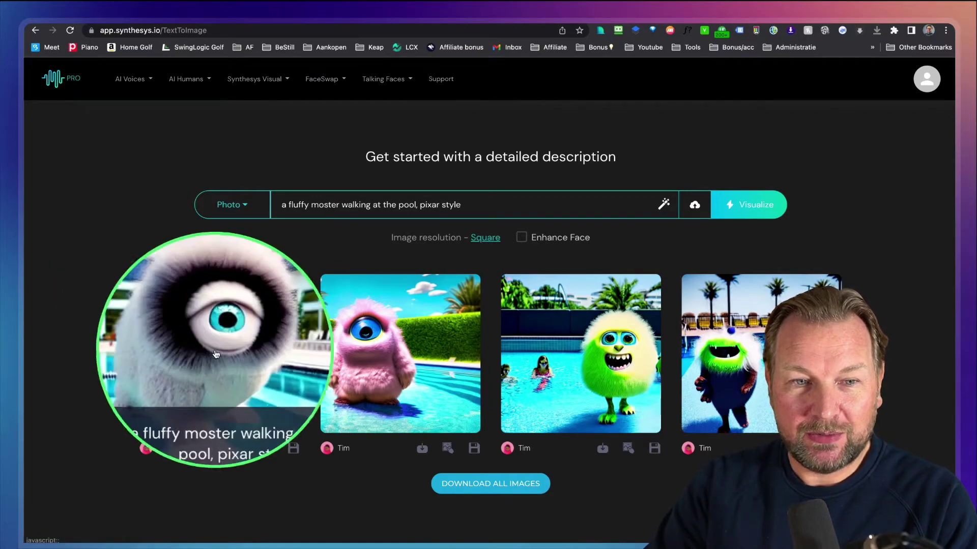
left_click(206, 351)
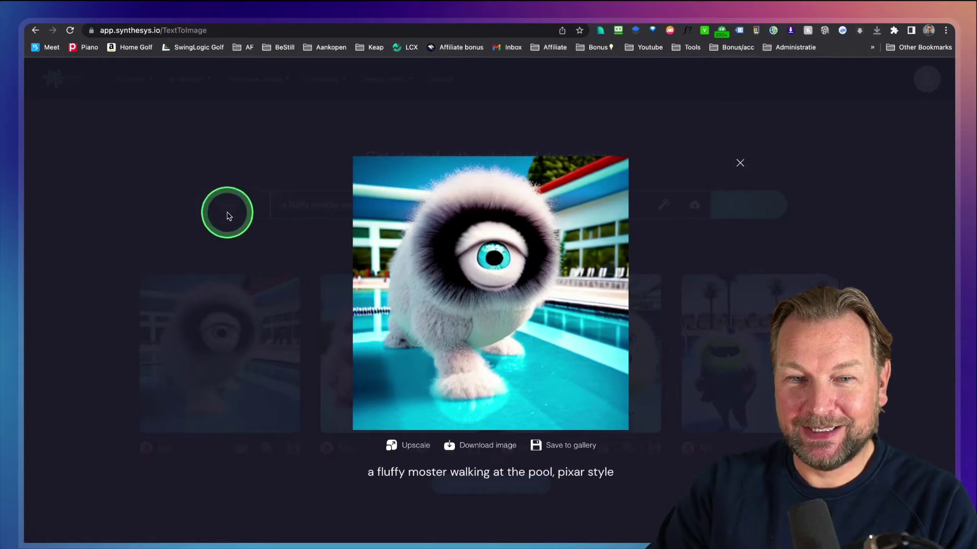
left_click(220, 196)
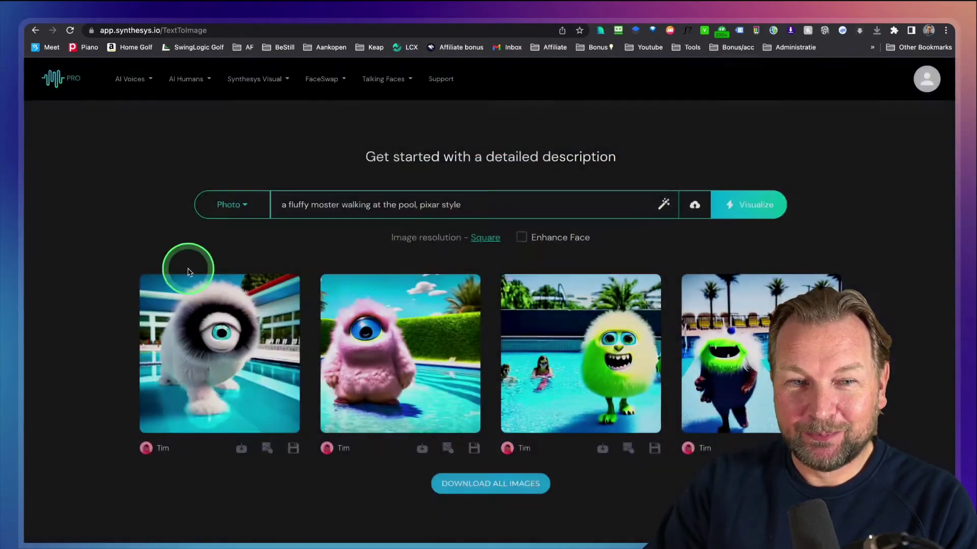
left_click(381, 355)
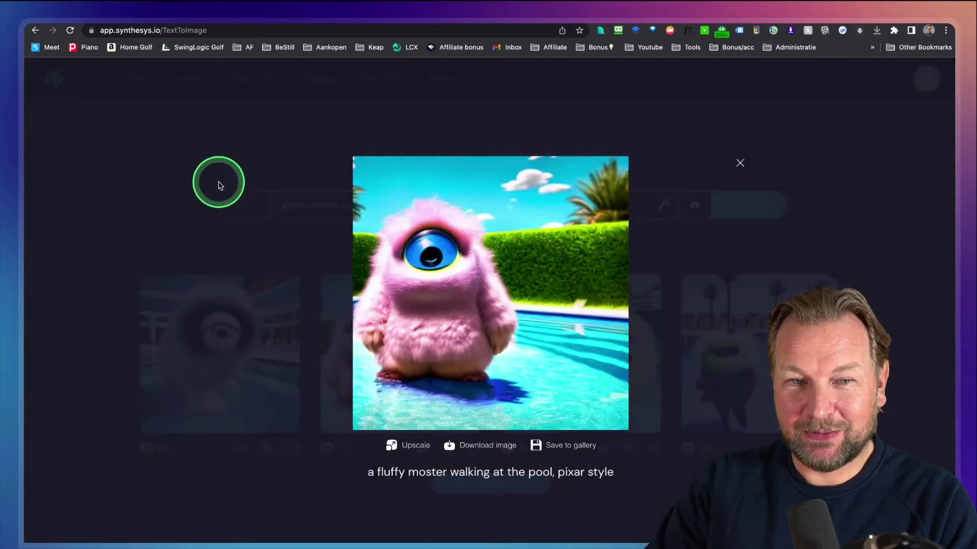
left_click(218, 184)
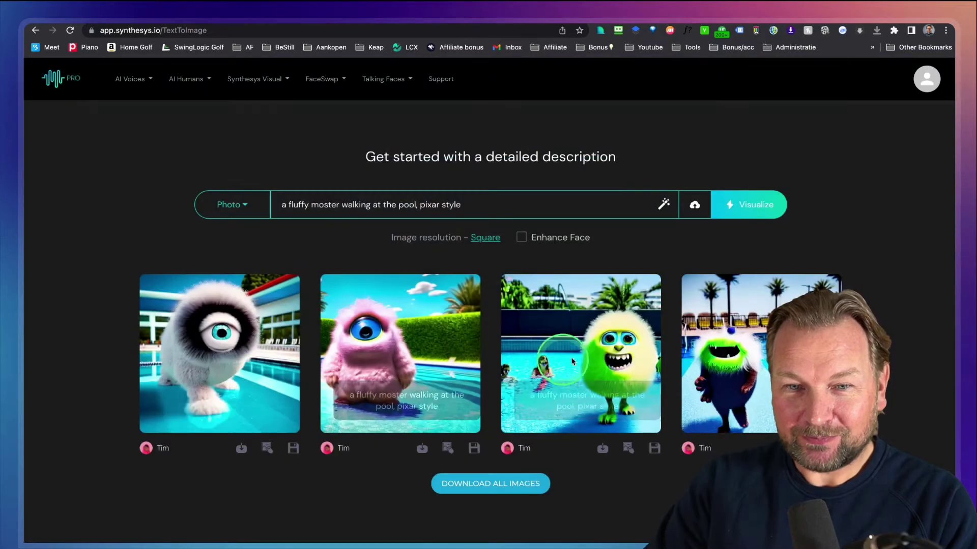
left_click(617, 350)
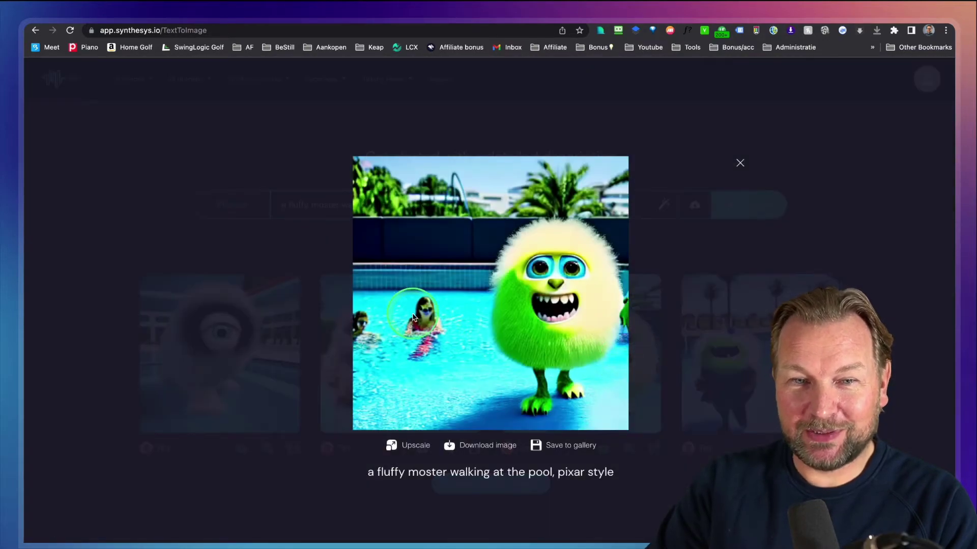
left_click(262, 118)
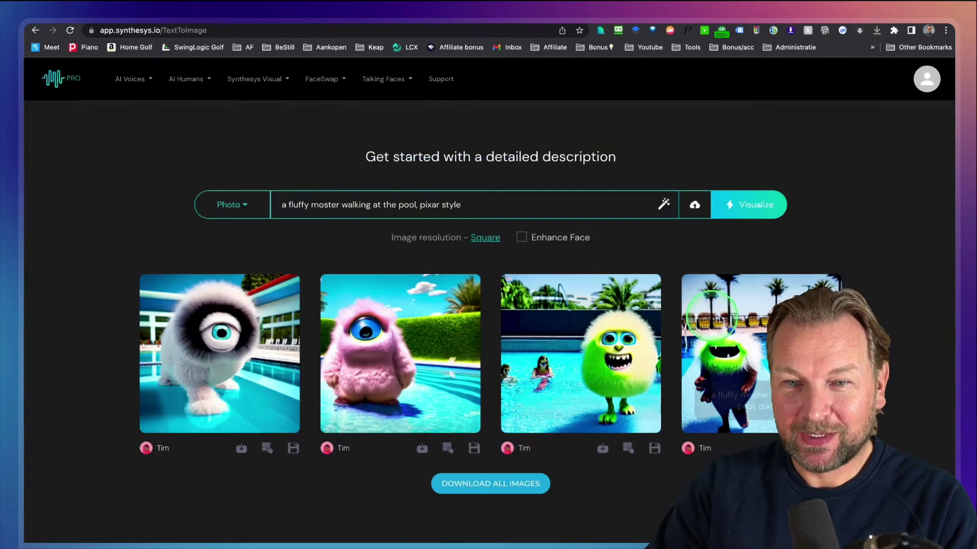
left_click(729, 317)
left_click(231, 135)
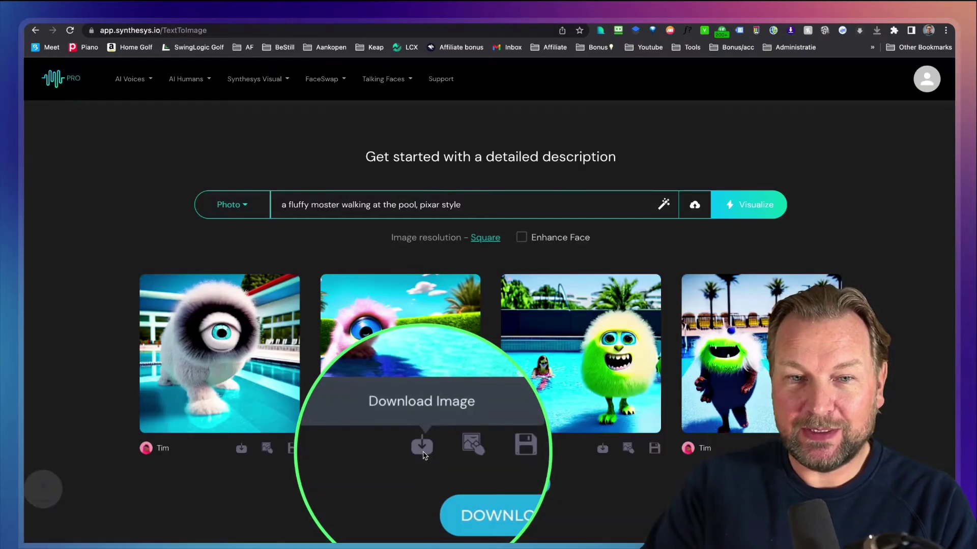
Download the pink one-eyed monster image and save it to the gallery
left_click(422, 448)
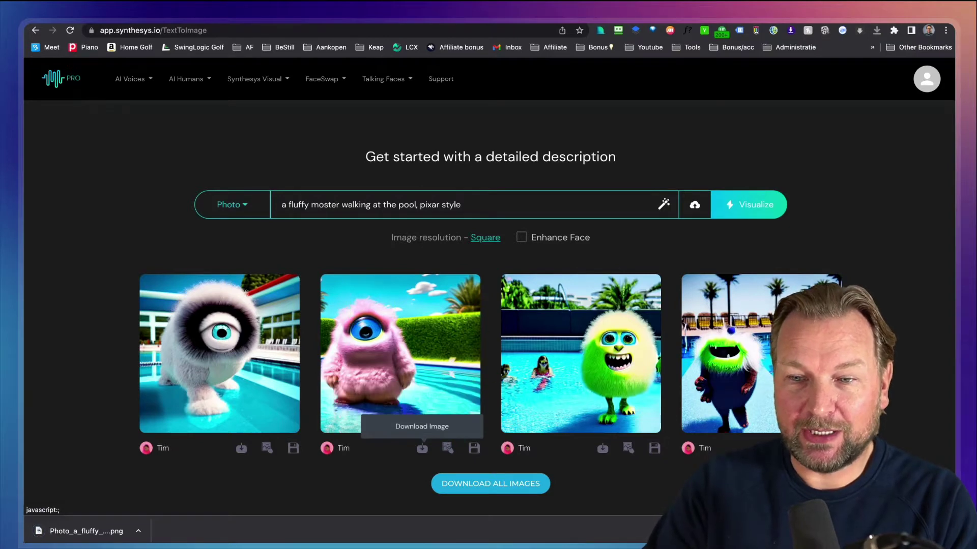
left_click(946, 531)
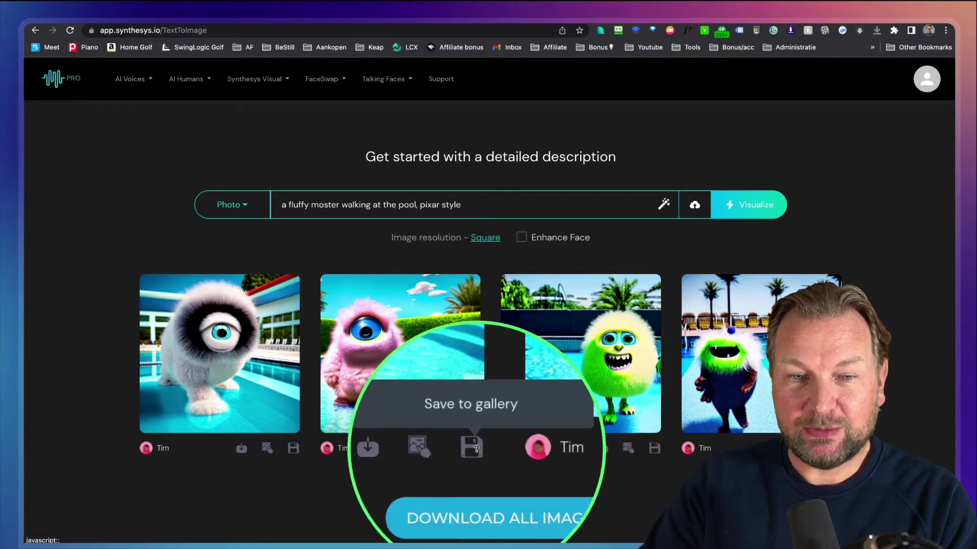
left_click(474, 449)
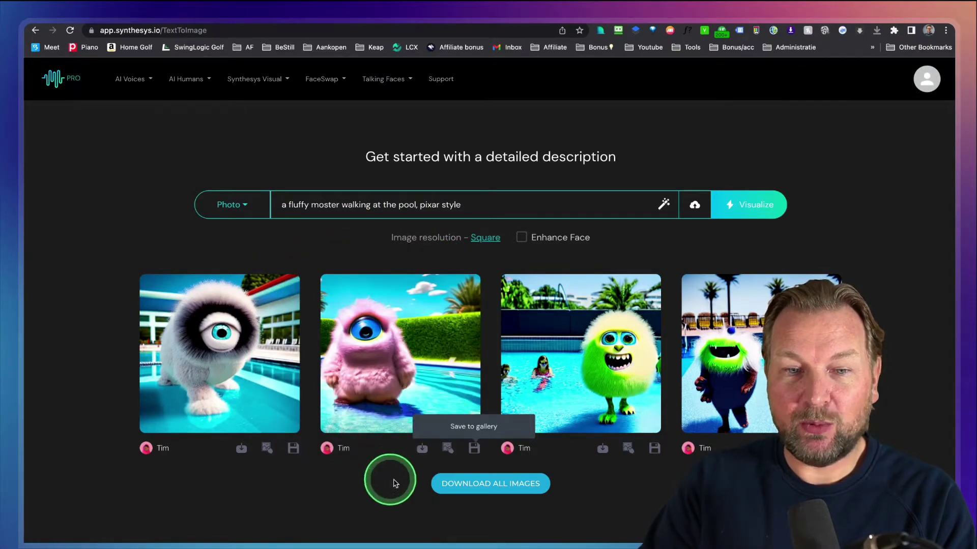
Generate variations of the pink one-eyed monster image and view the third and fourth variations enlarged
left_click(448, 448)
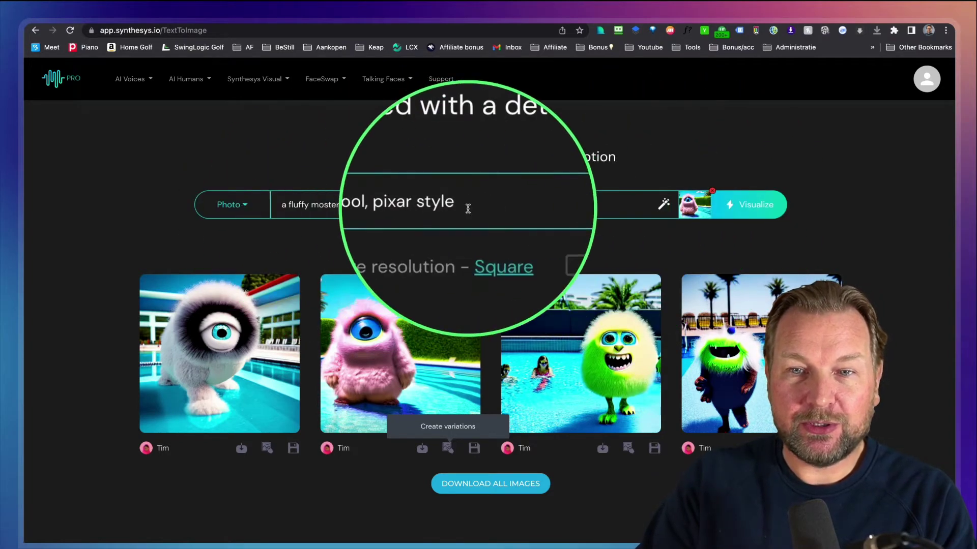
left_click(763, 212)
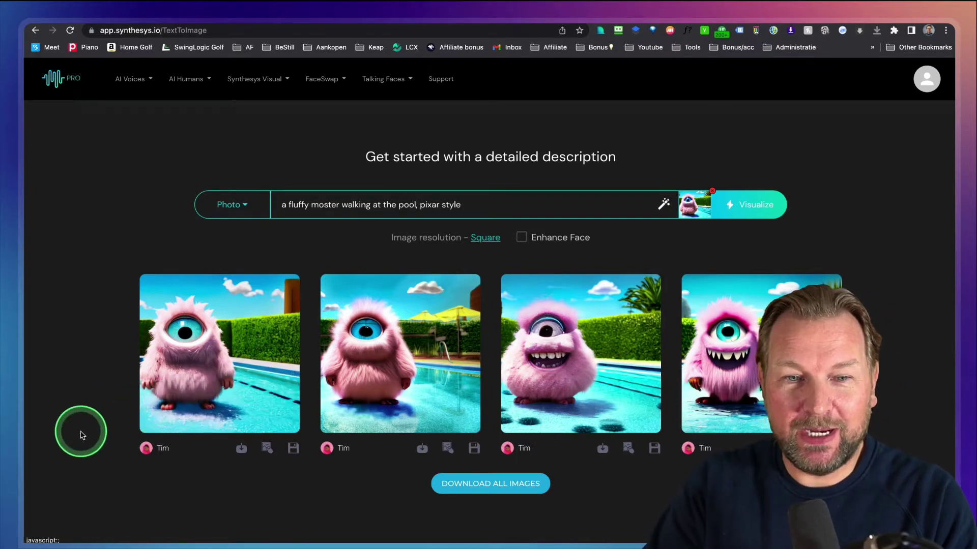
left_click(577, 351)
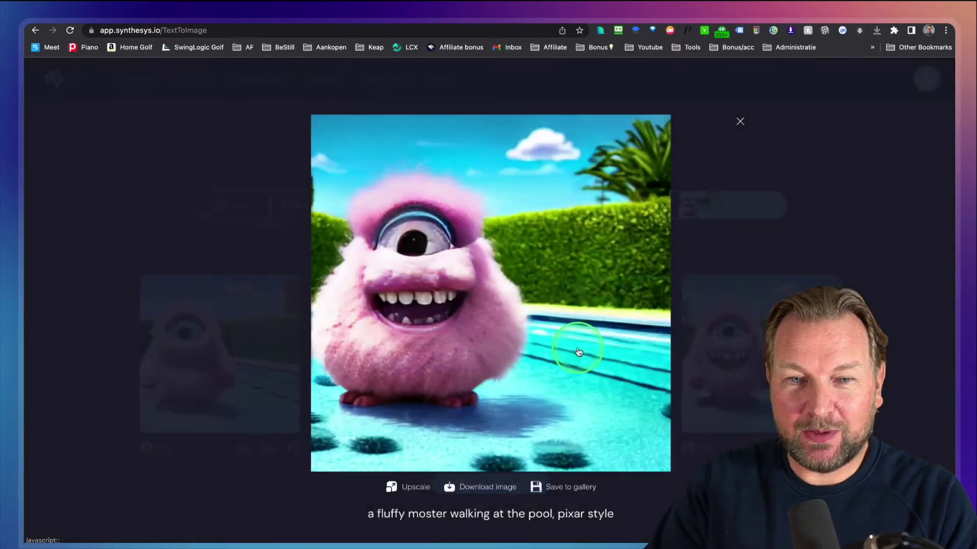
left_click(780, 167)
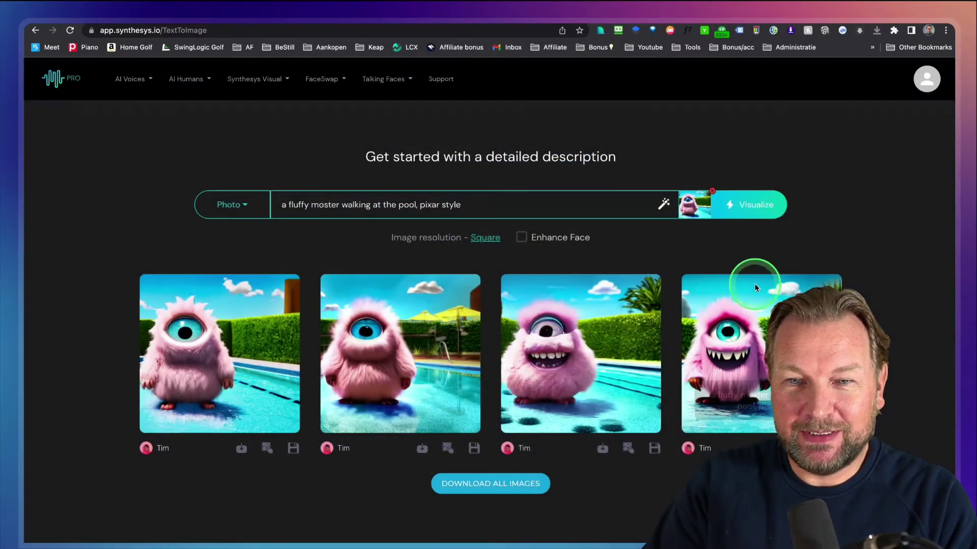
left_click(753, 329)
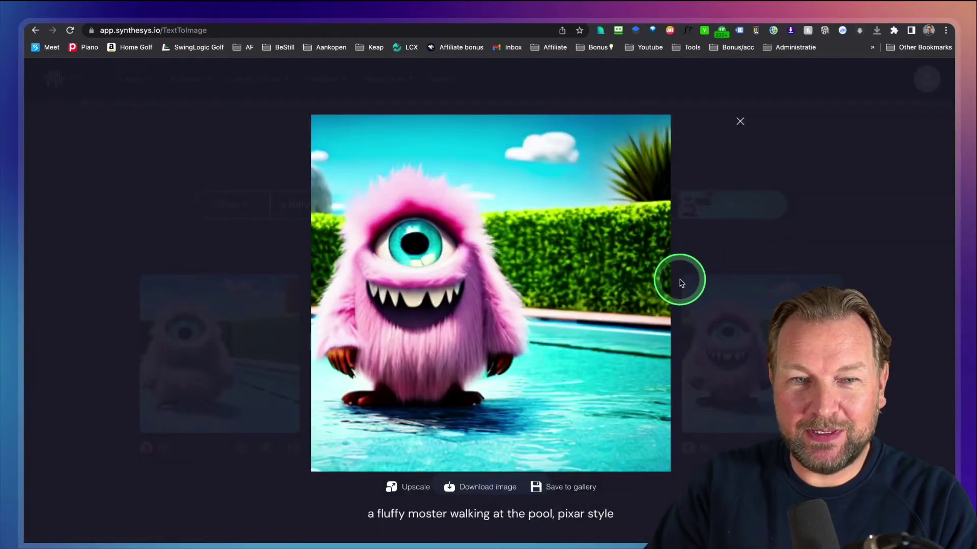
left_click(740, 121)
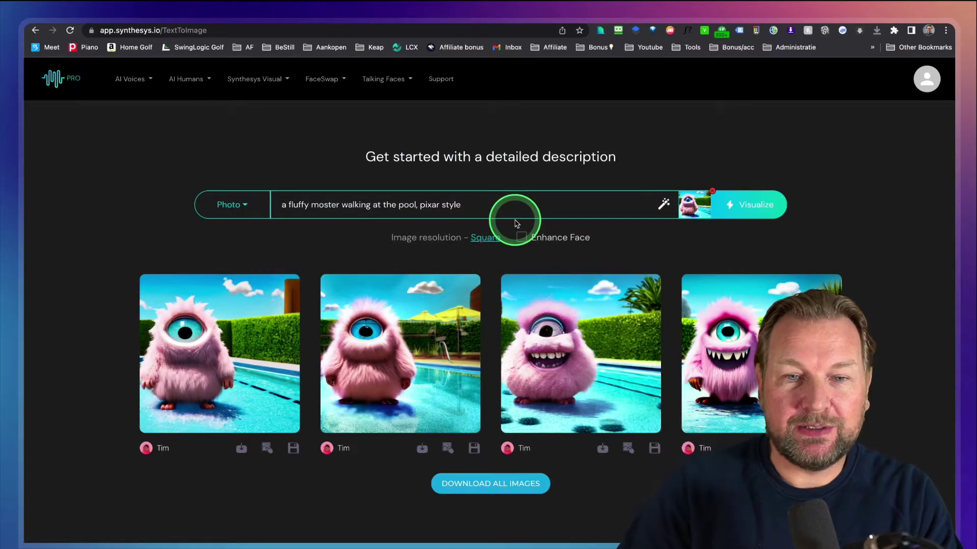
Look through the available image resolution options for generated images
mouse_move(447, 316)
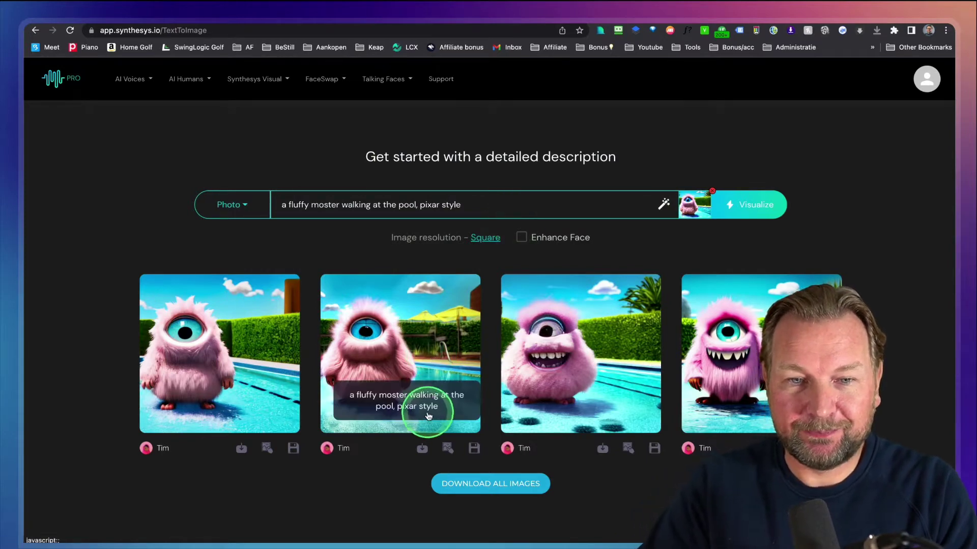
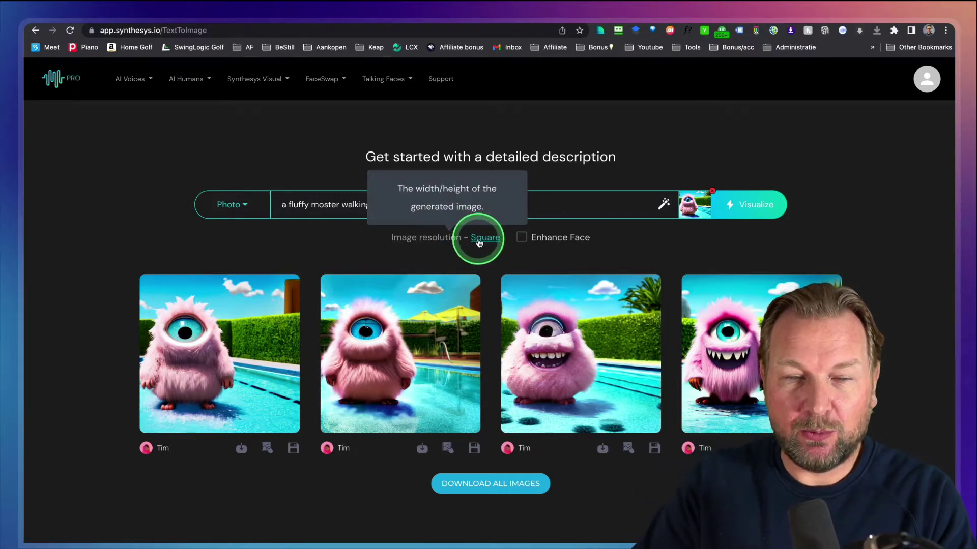
left_click(483, 242)
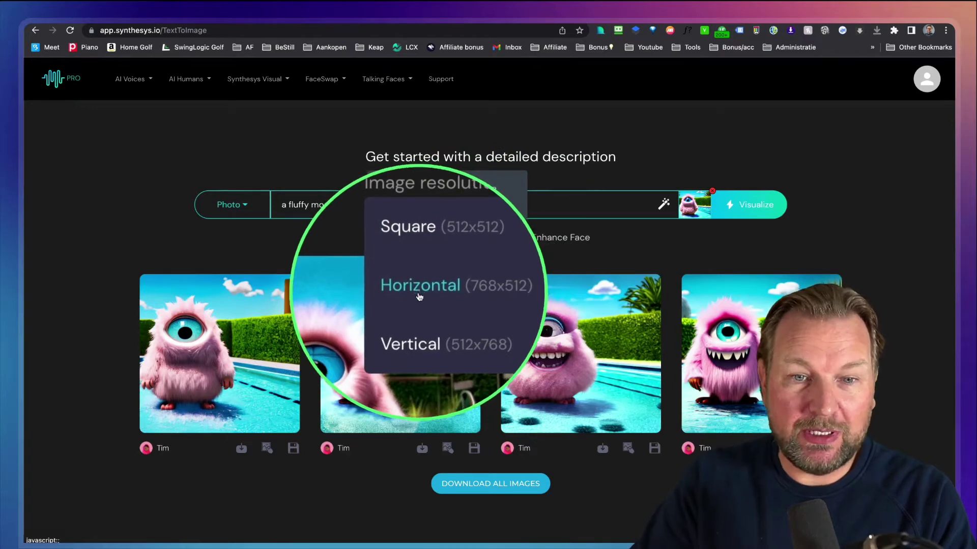
left_click(425, 321)
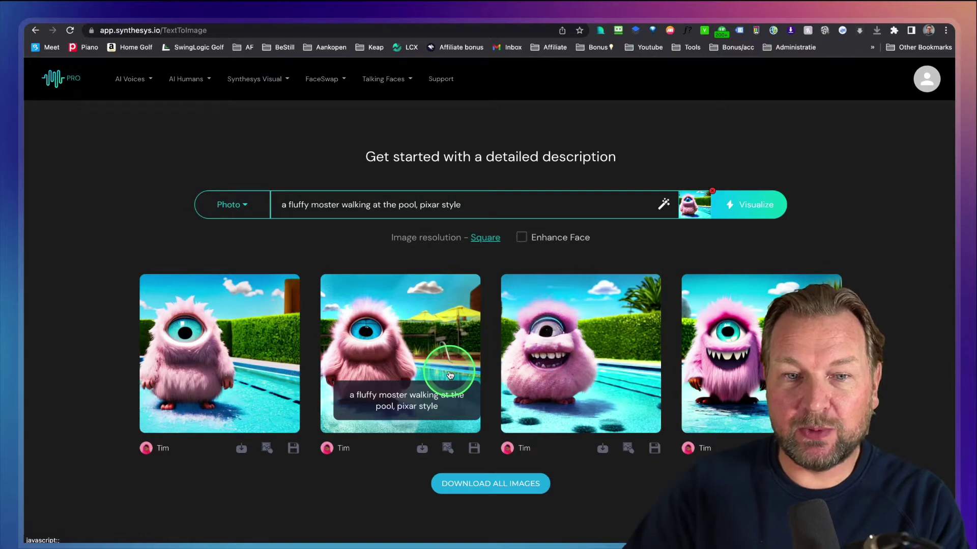
View the second variation enlarged and gauge its on-screen size with the screenshot selection
left_click(430, 331)
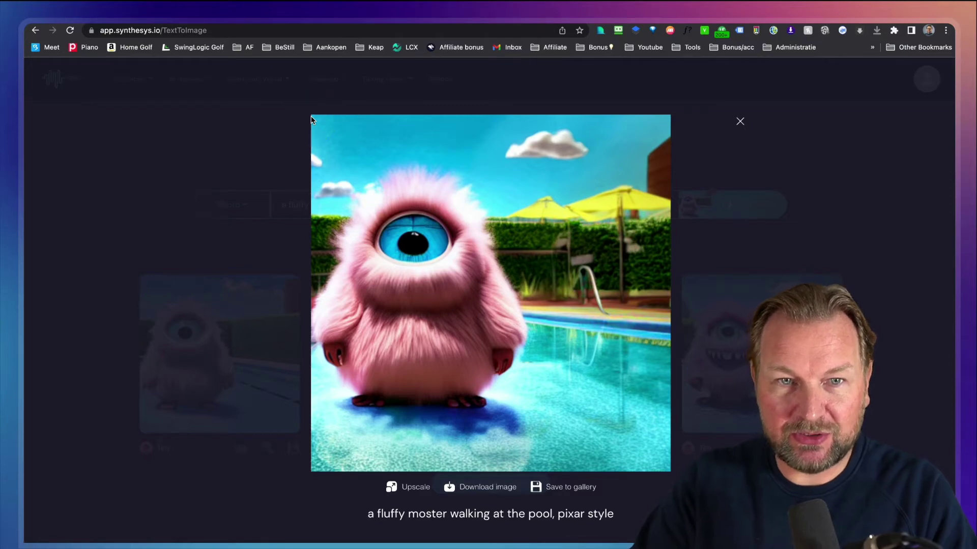
key("super+shift+4")
left_click_drag(311, 116, 670, 222)
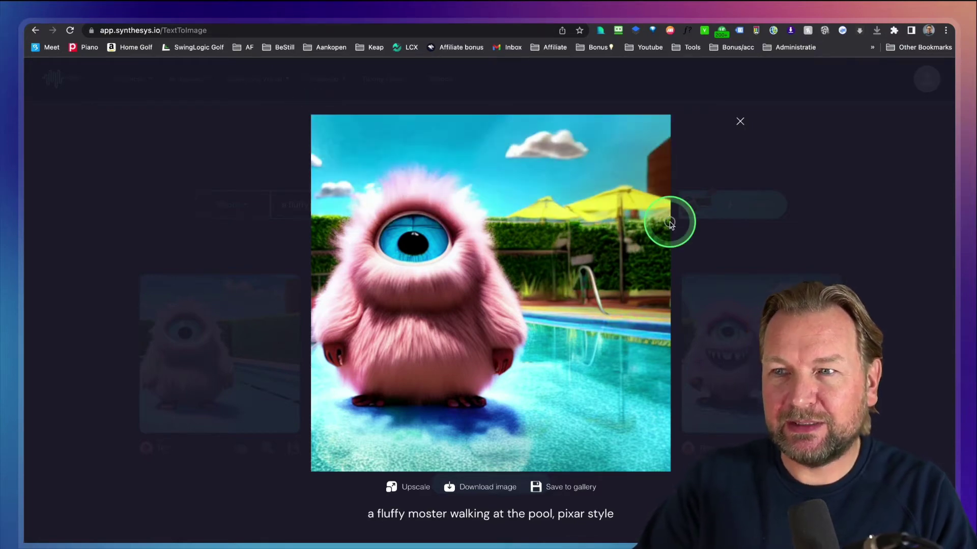
left_click(738, 123)
left_click(562, 212)
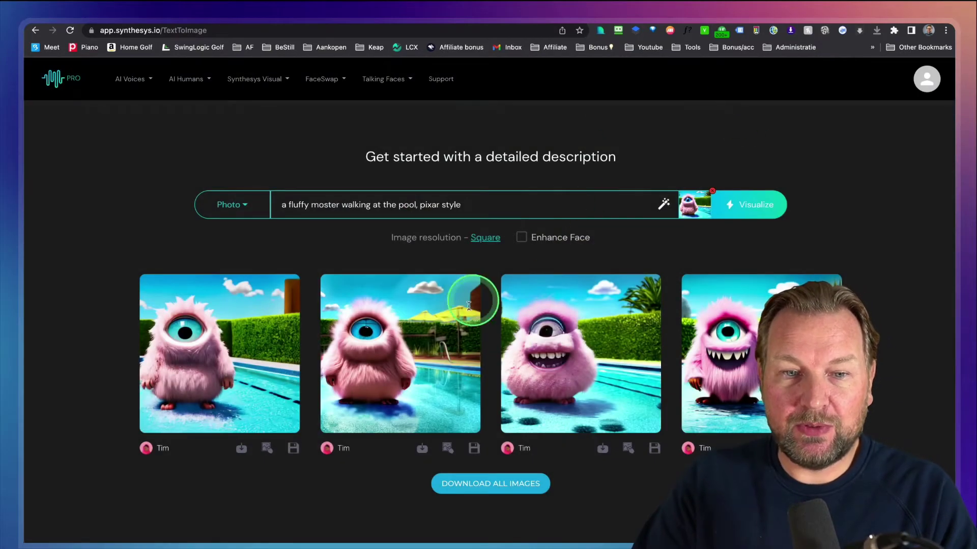
Save the third and second monster variations to the gallery
left_click(435, 421)
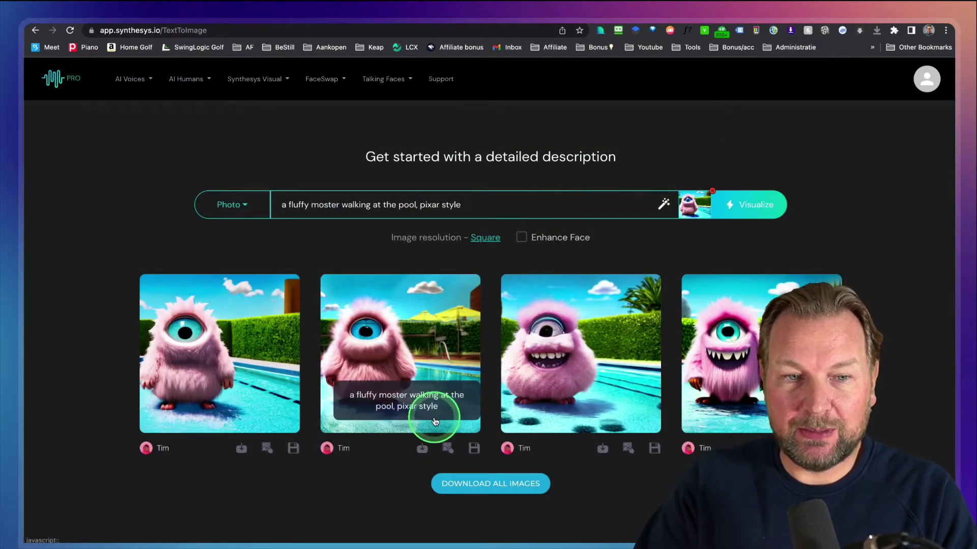
left_click(654, 449)
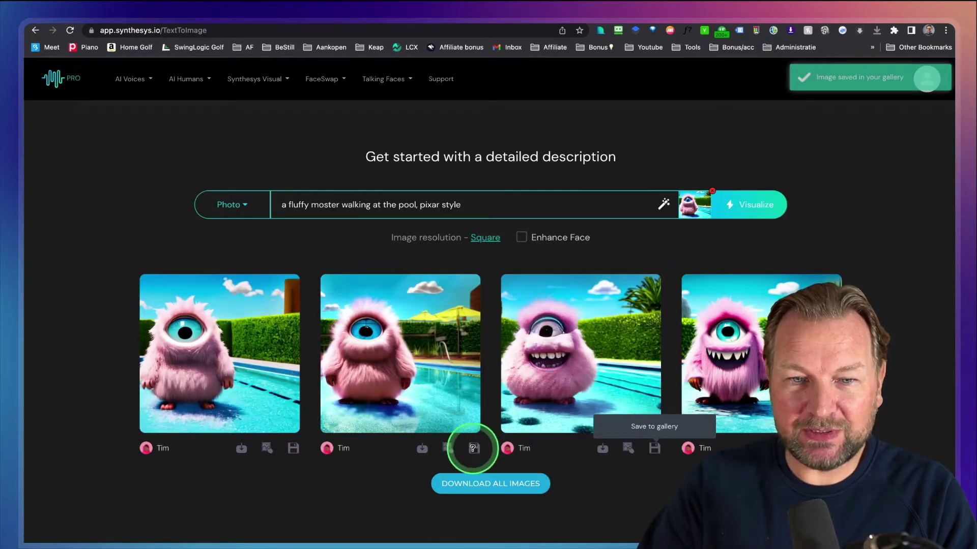
left_click(473, 448)
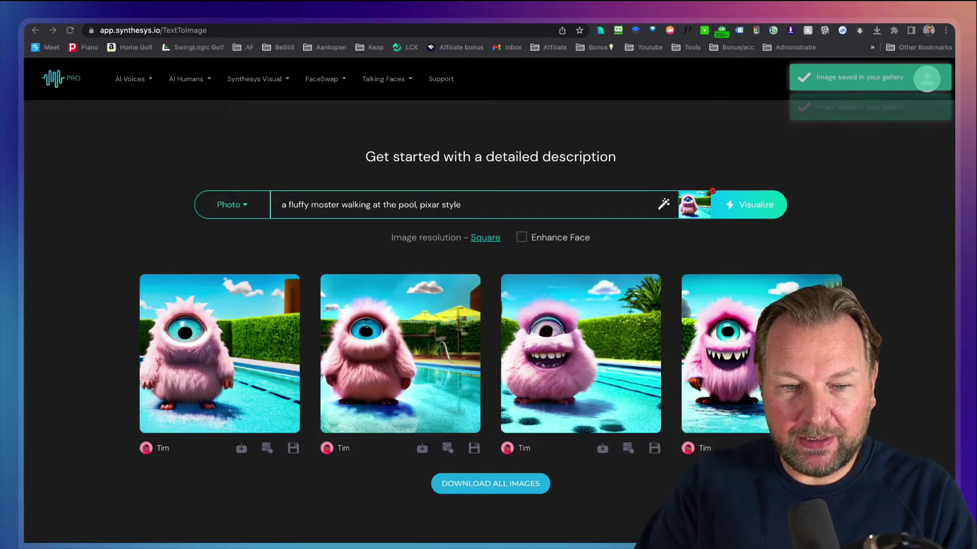
Generate images from the description "A young girl with a flowers in her hair" with the monster reference image removed
left_click(405, 203)
double_click(405, 203)
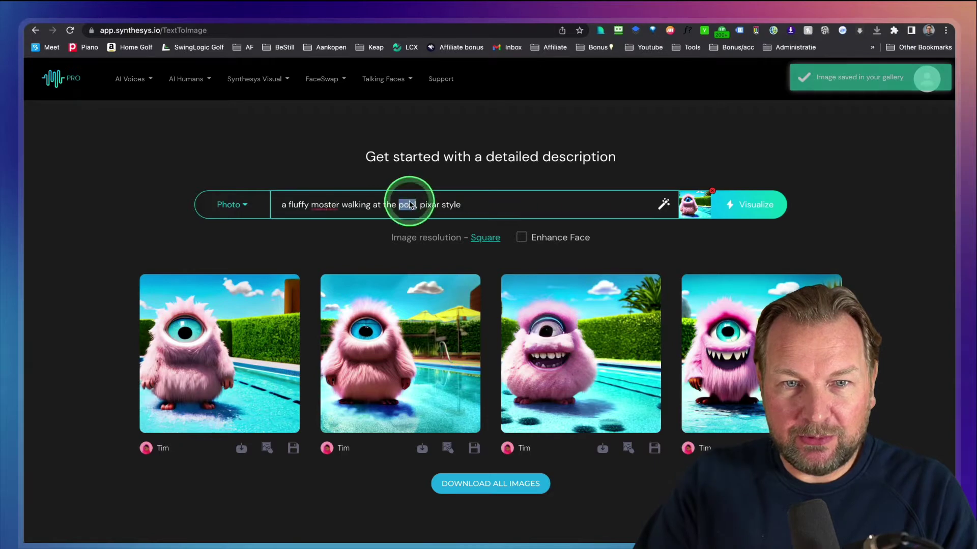
key("ctrl+a")
type("A young girl with a flowers in her hair.")
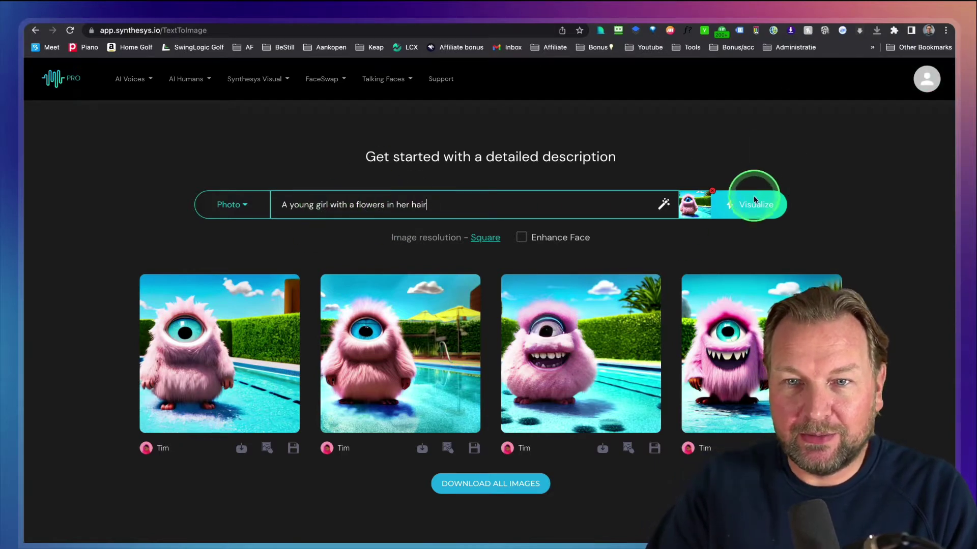
left_click(712, 193)
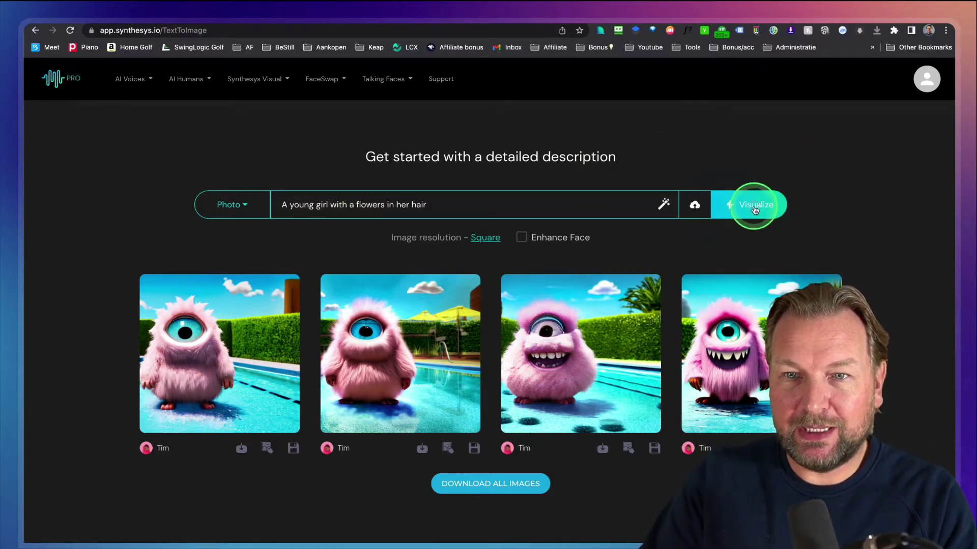
left_click(755, 209)
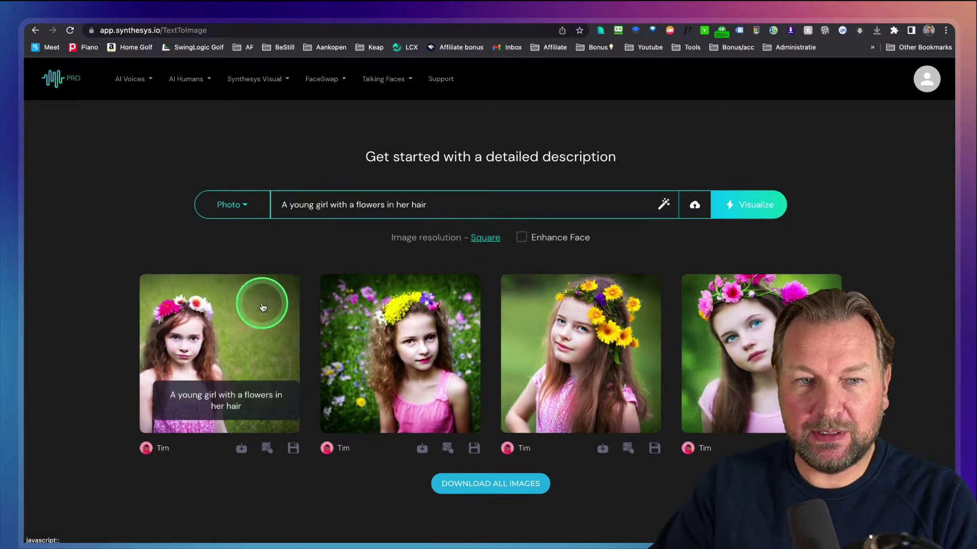
View each of the four generated images of the girl with flowers enlarged
left_click(259, 319)
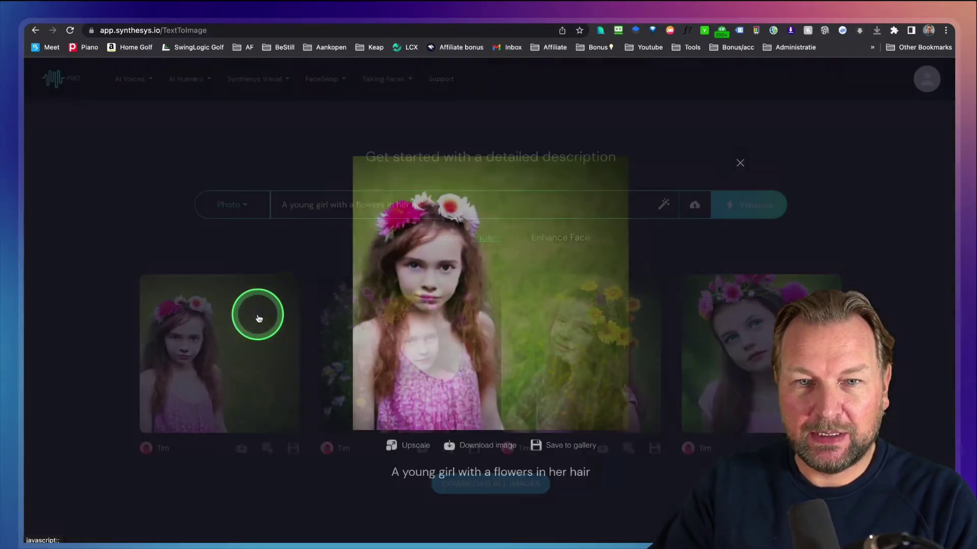
left_click(244, 188)
left_click(400, 305)
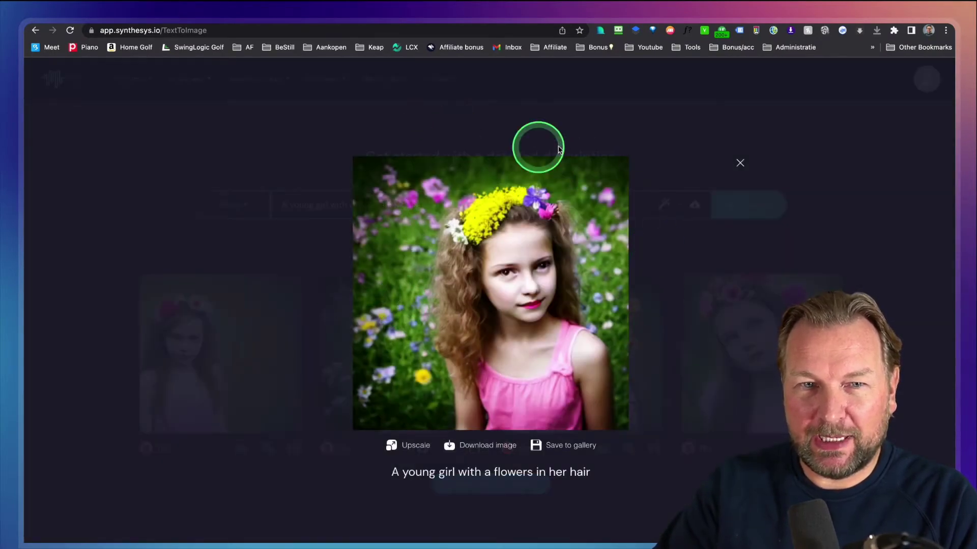
left_click(740, 164)
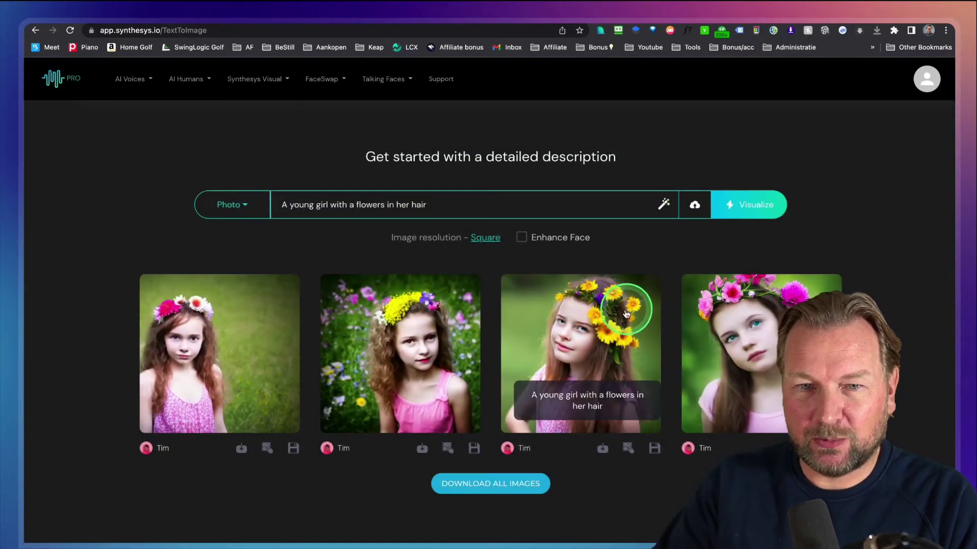
left_click(628, 312)
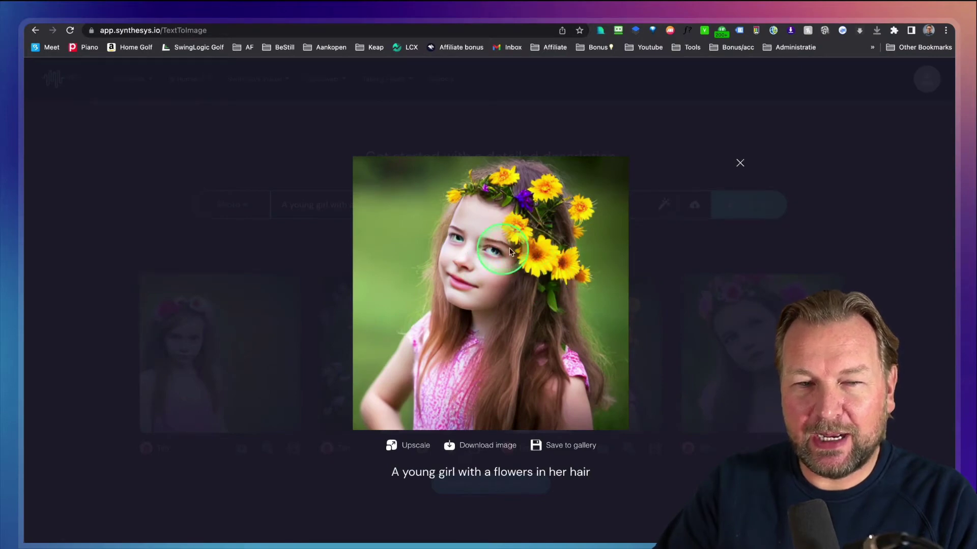
left_click(740, 163)
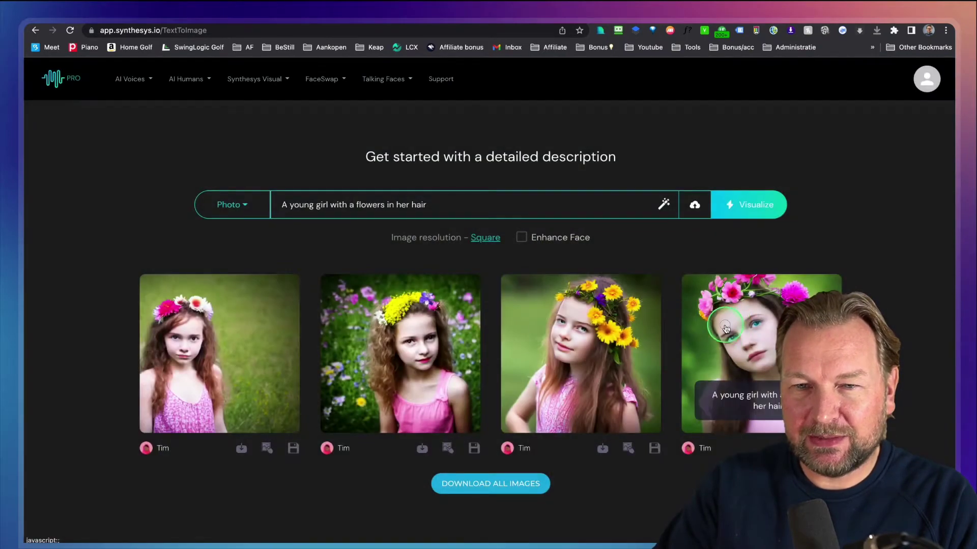
left_click(727, 329)
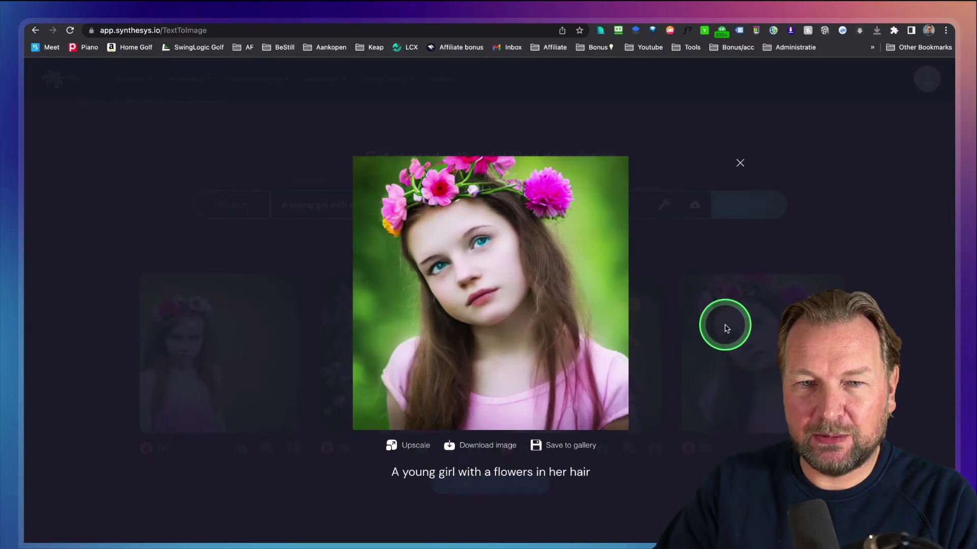
left_click(740, 164)
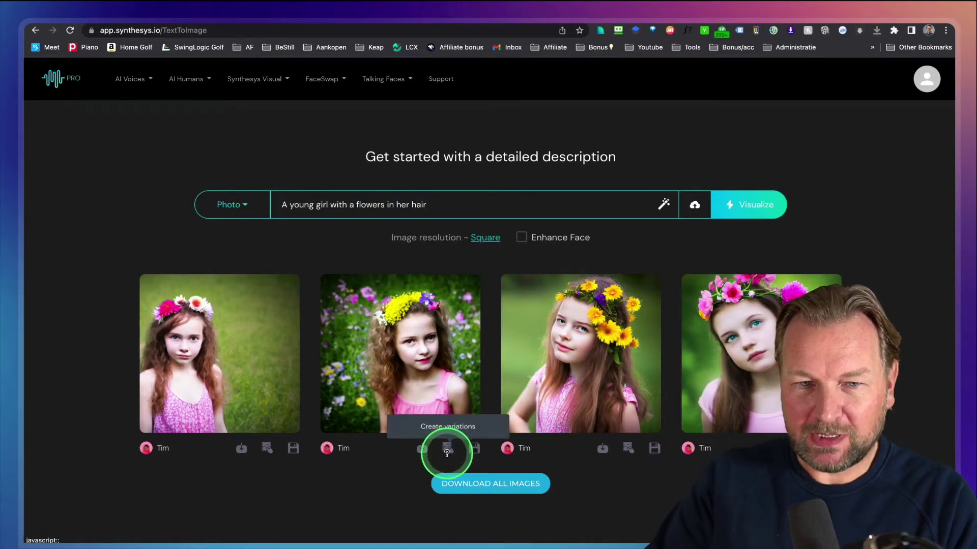
Save the second girl image to the gallery and generate variations of it
left_click(474, 450)
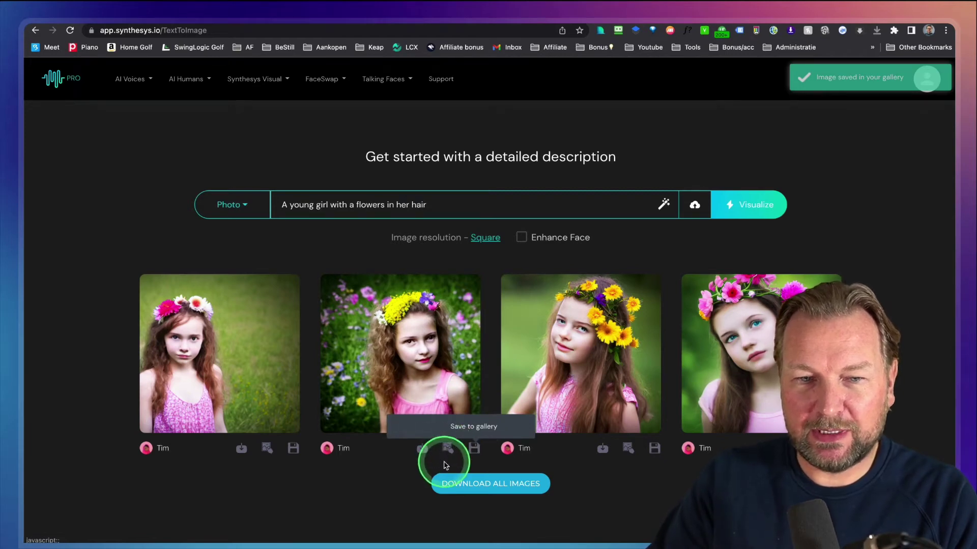
left_click(449, 448)
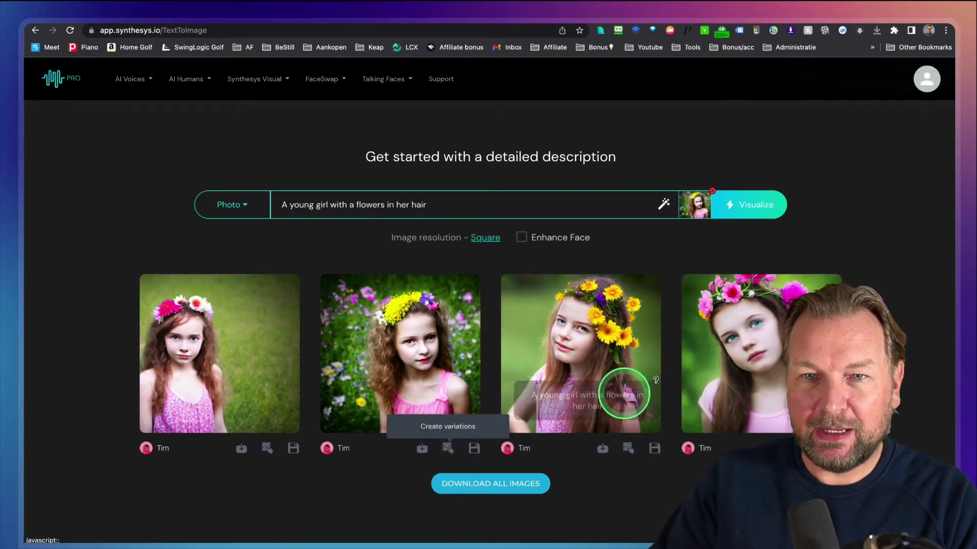
left_click(754, 207)
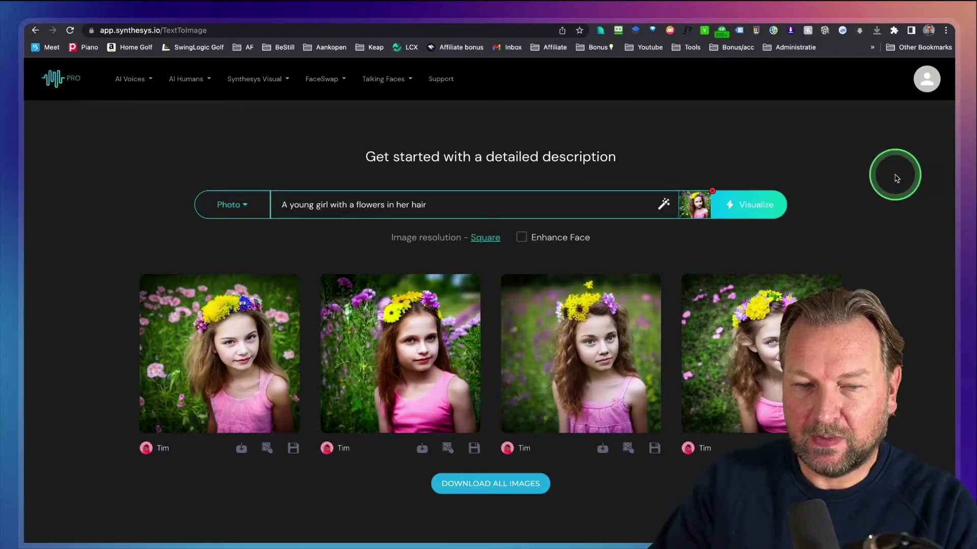
Download the first variation of the girl image
left_click(287, 329)
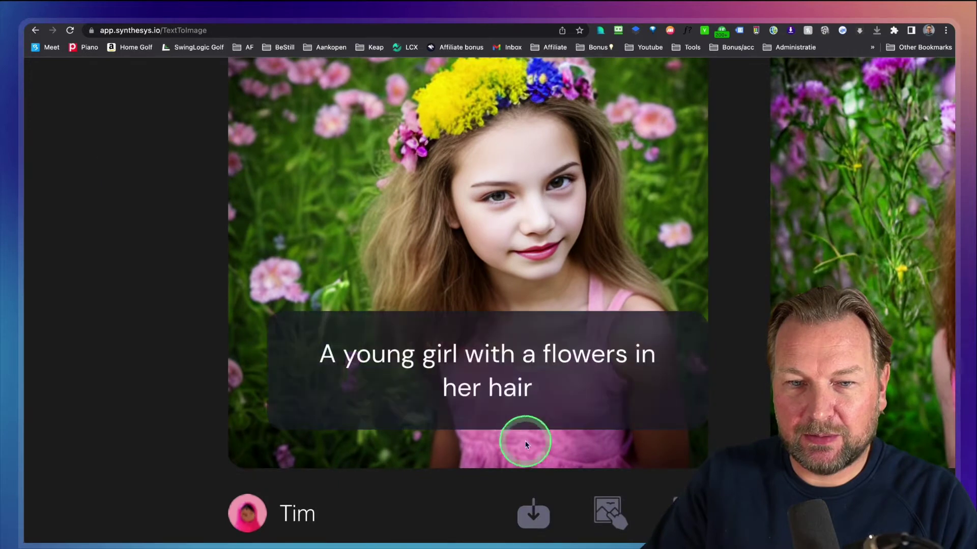
left_click(534, 514)
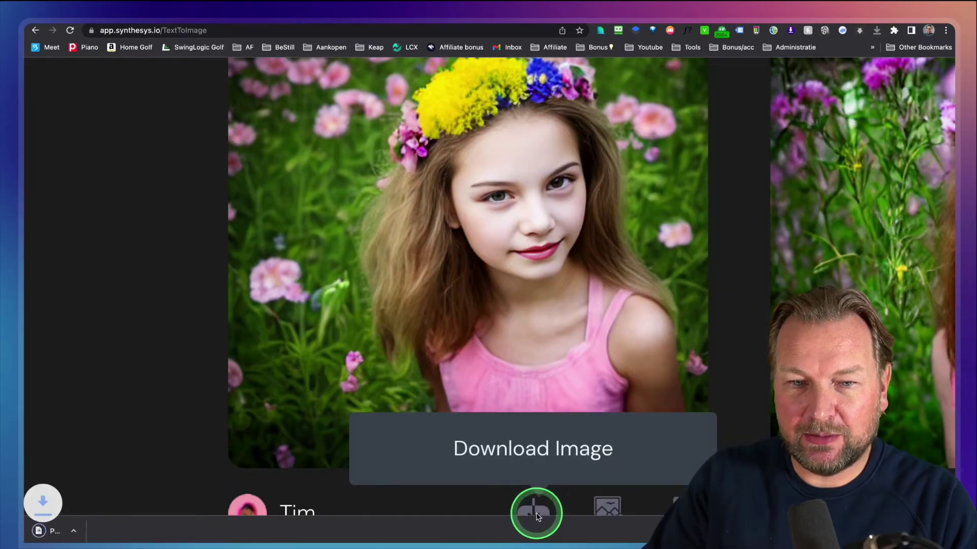
left_click(608, 507)
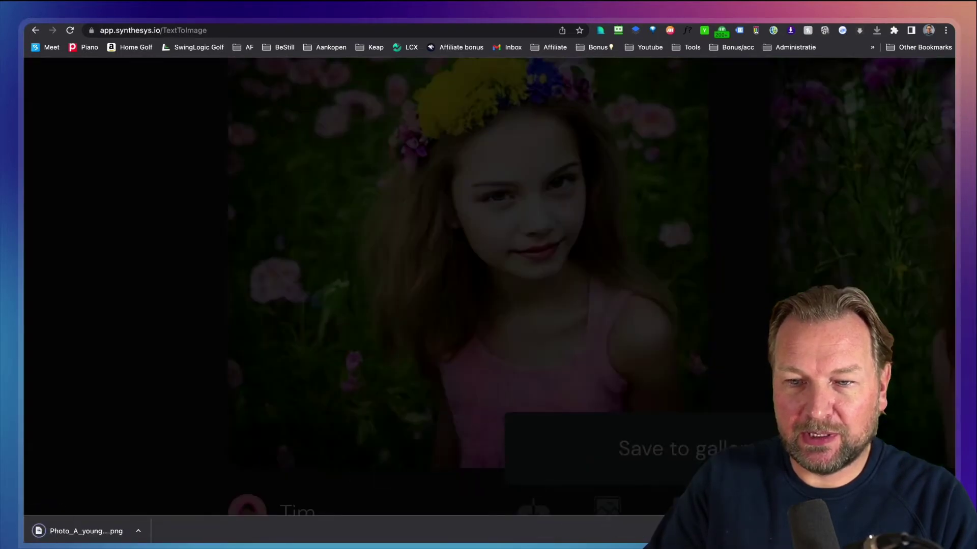
Examine the four girl variations up close, one after another, checking their faces and flowers
scroll(705, 360, "up", 5)
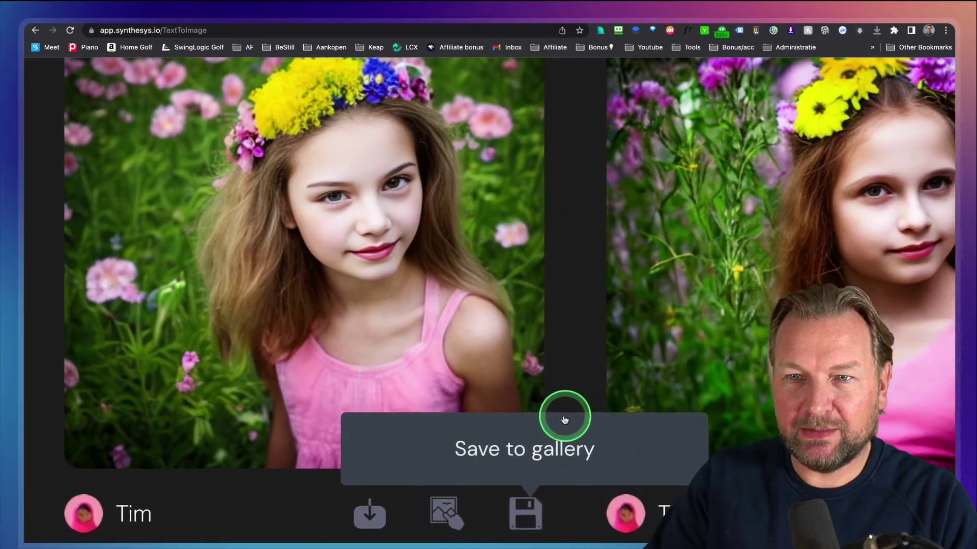
scroll(631, 468, "up", 2)
scroll(631, 468, "right", 2)
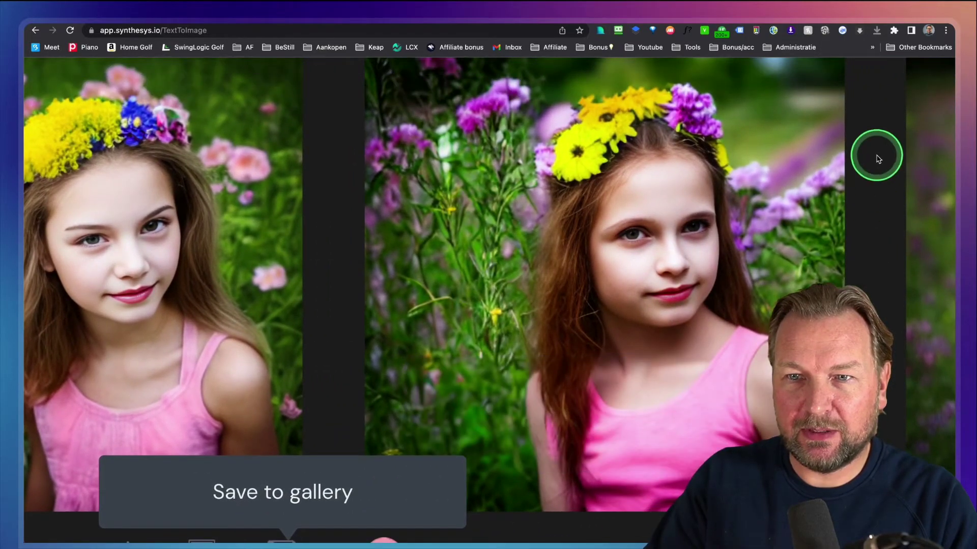
scroll(869, 148, "right", 7)
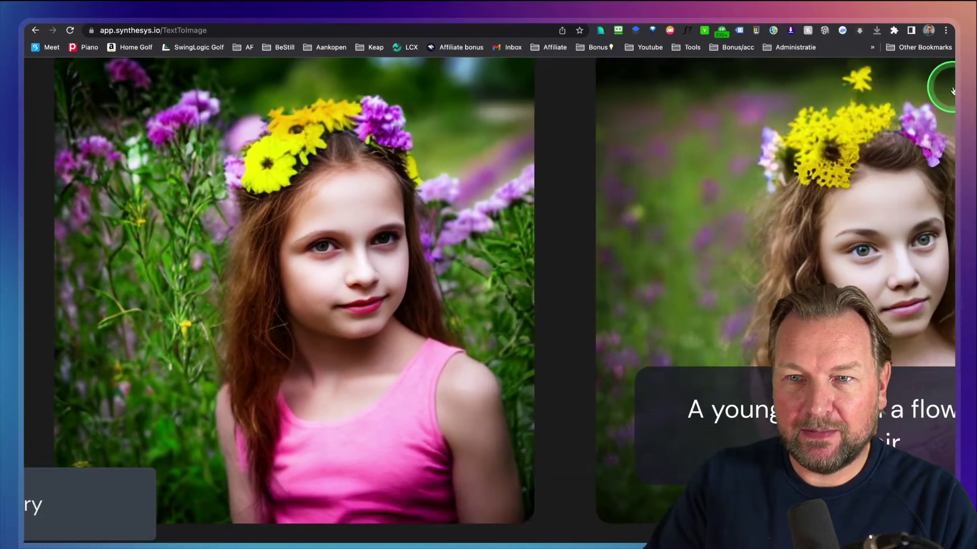
scroll(941, 91, "right", 2)
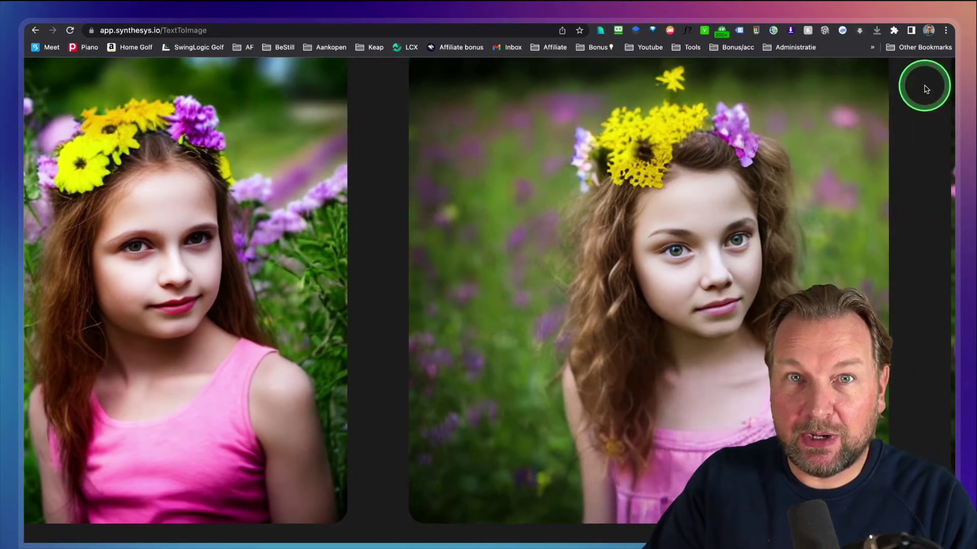
scroll(926, 89, "up", 1)
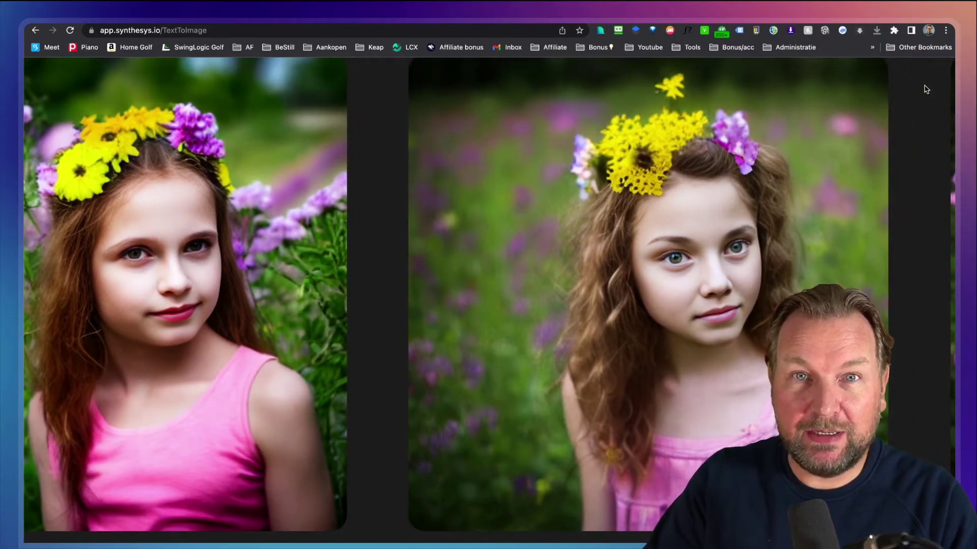
scroll(926, 89, "right", 8)
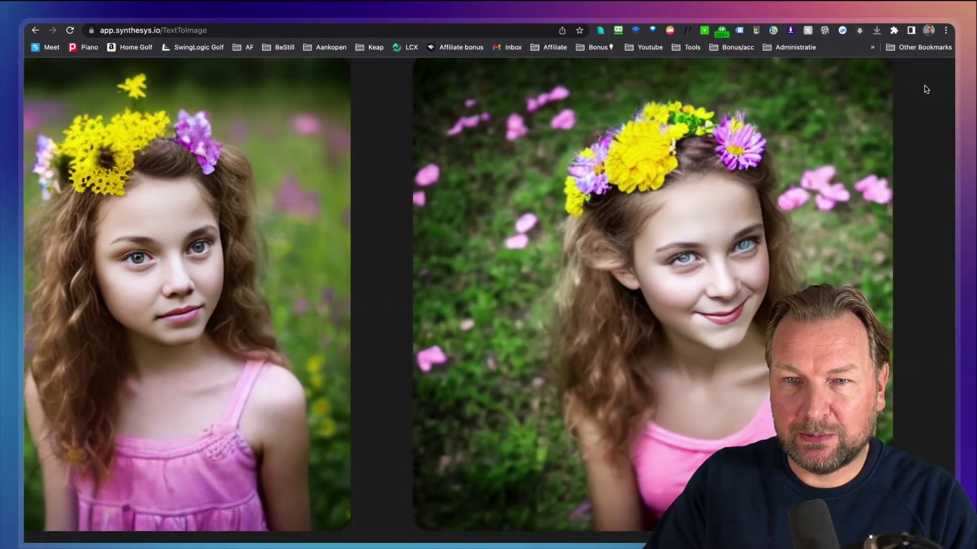
left_click(926, 89)
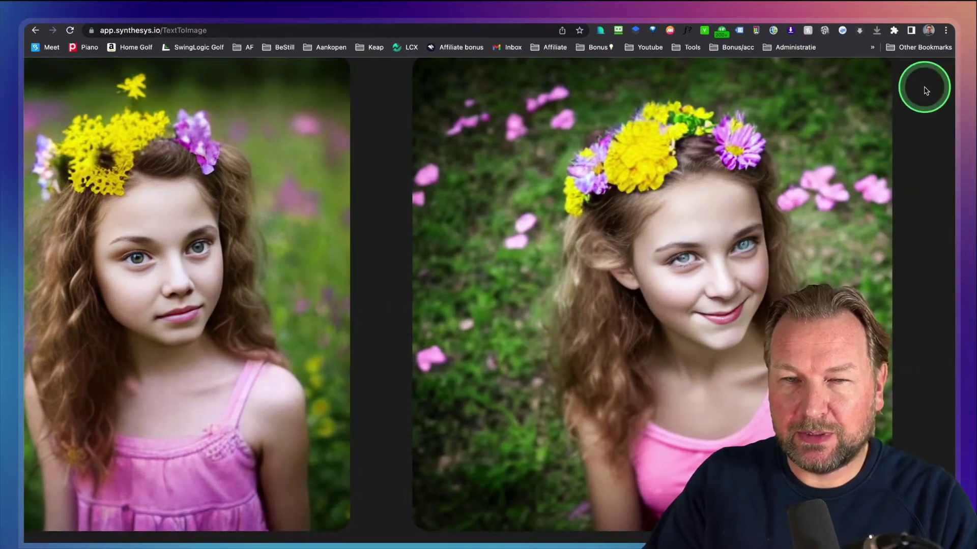
left_click(933, 116)
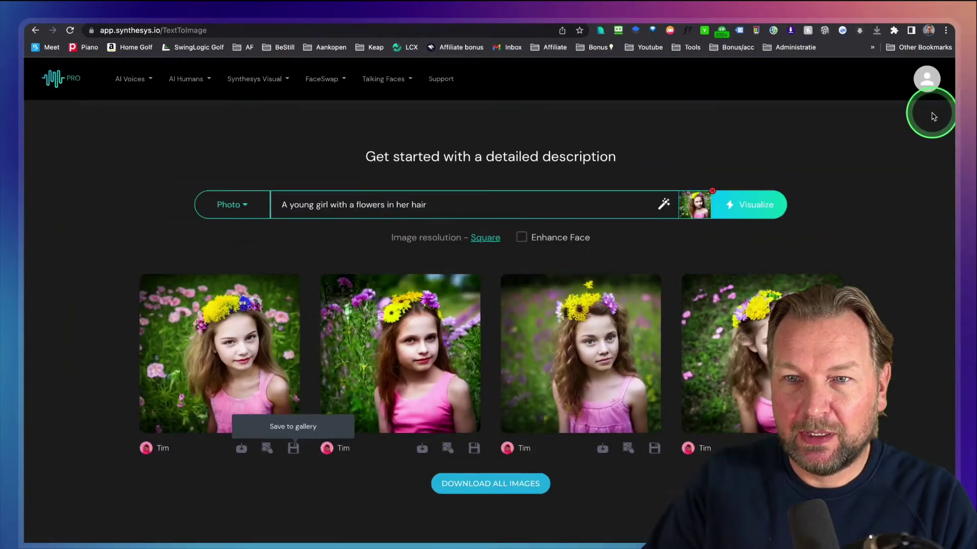
Save the first girl variation to the gallery and check which other Synthesys Visual tools are available
left_click(293, 448)
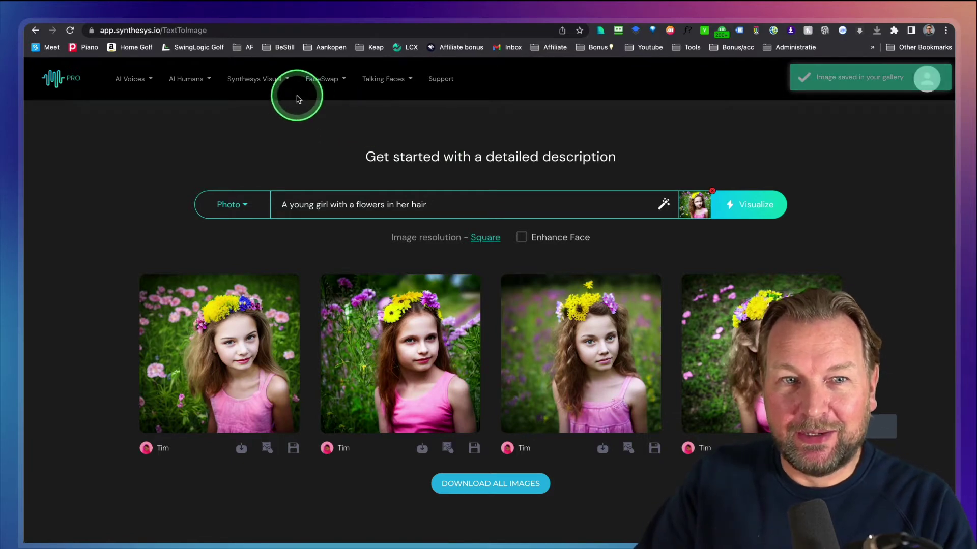
left_click(264, 82)
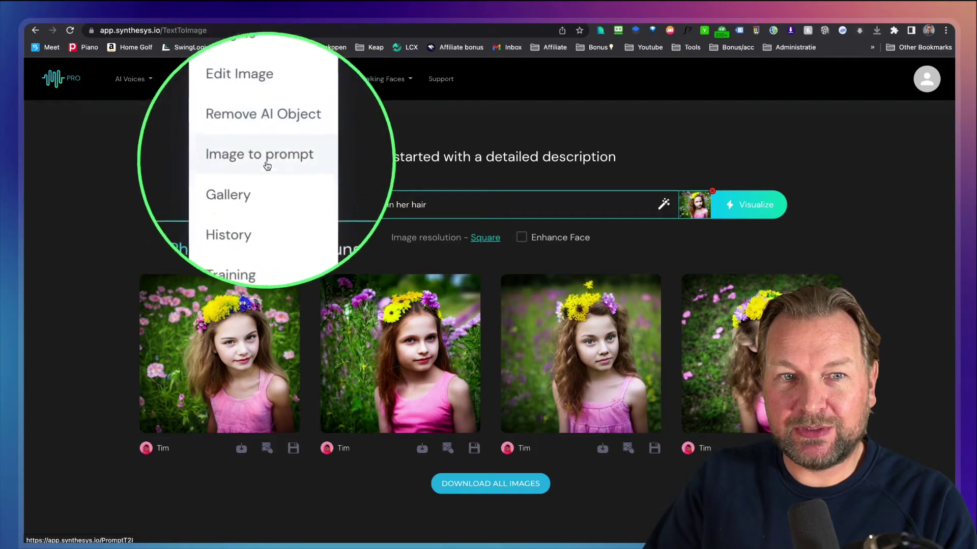
left_click(650, 126)
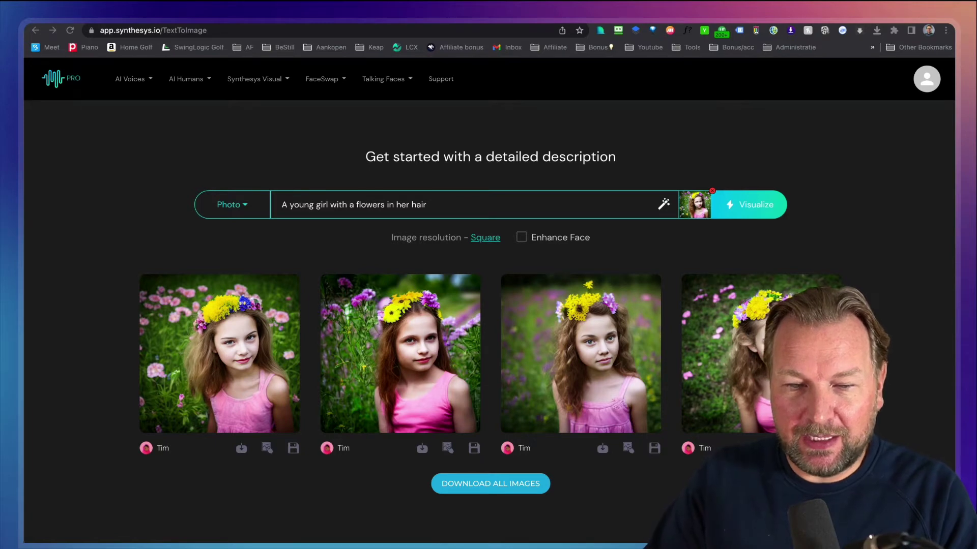
Generate images without a reference image from the copied description beginning "Audi A5 sportback, cyberpunk, cinematic lighting, neon bars background, hyper detailed"
triple_click(386, 214)
key("ctrl+v")
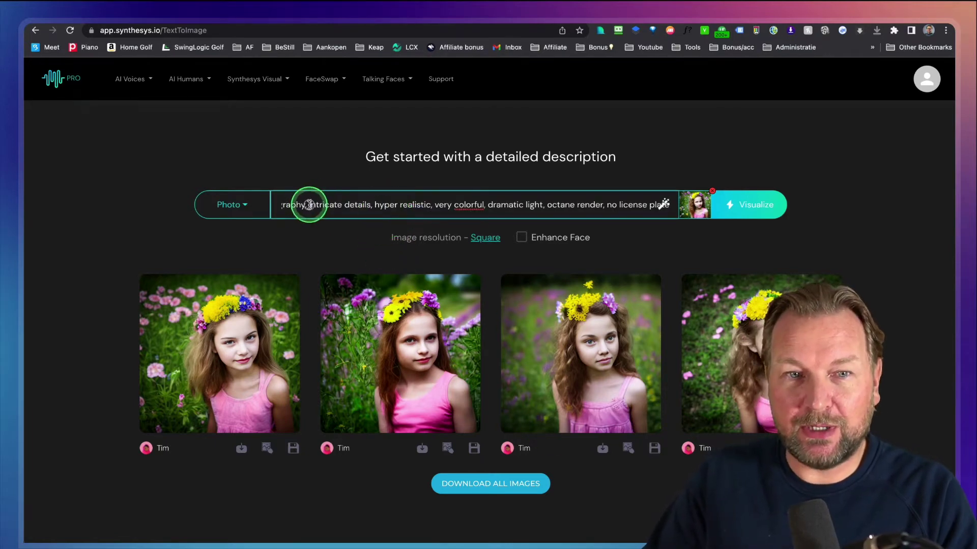
key("ctrl+a")
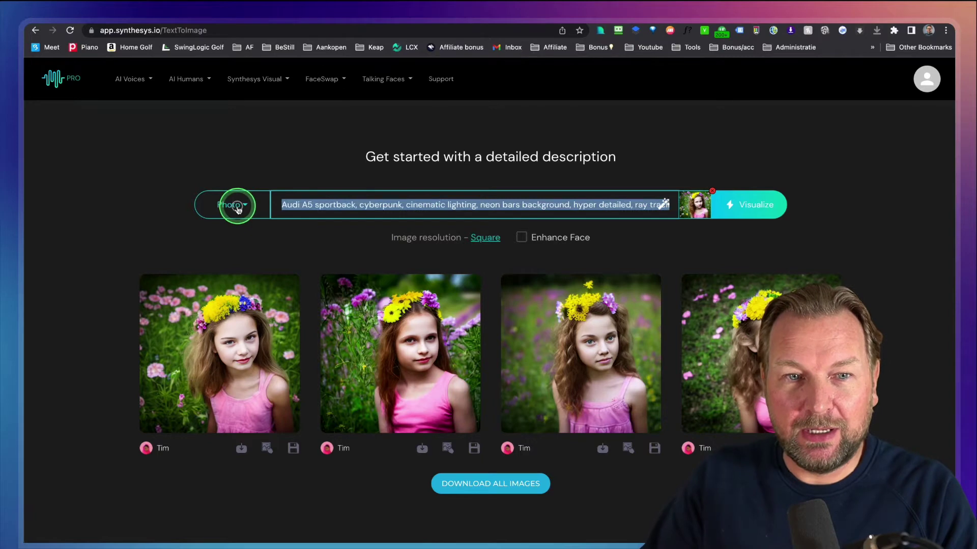
left_click(313, 209)
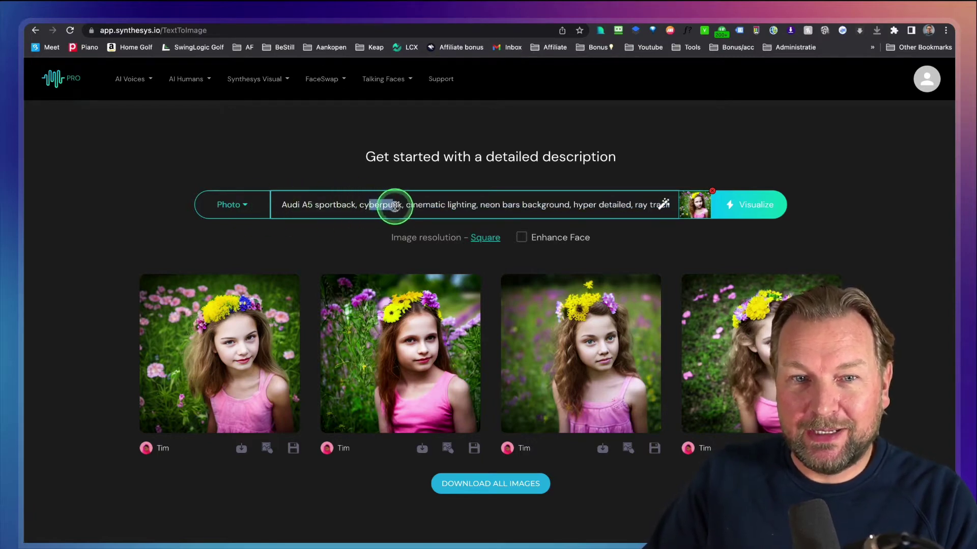
left_click_drag(644, 206, 672, 203)
left_click(549, 206)
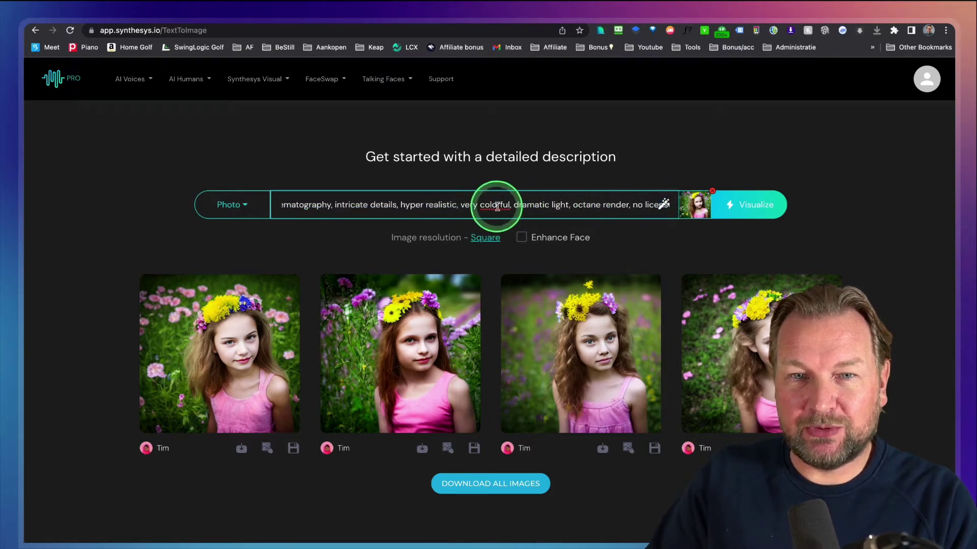
left_click(560, 206)
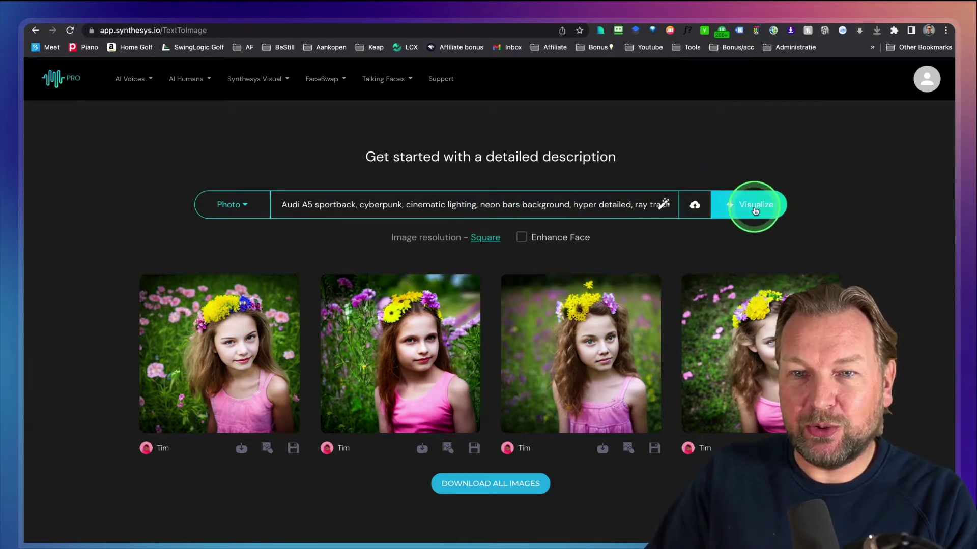
left_click(755, 209)
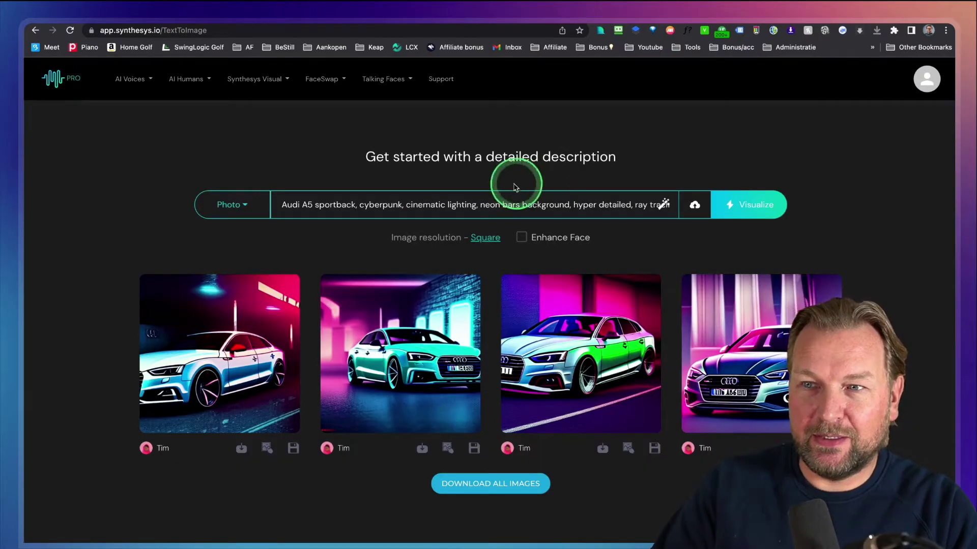
scroll(312, 227, "down", 1)
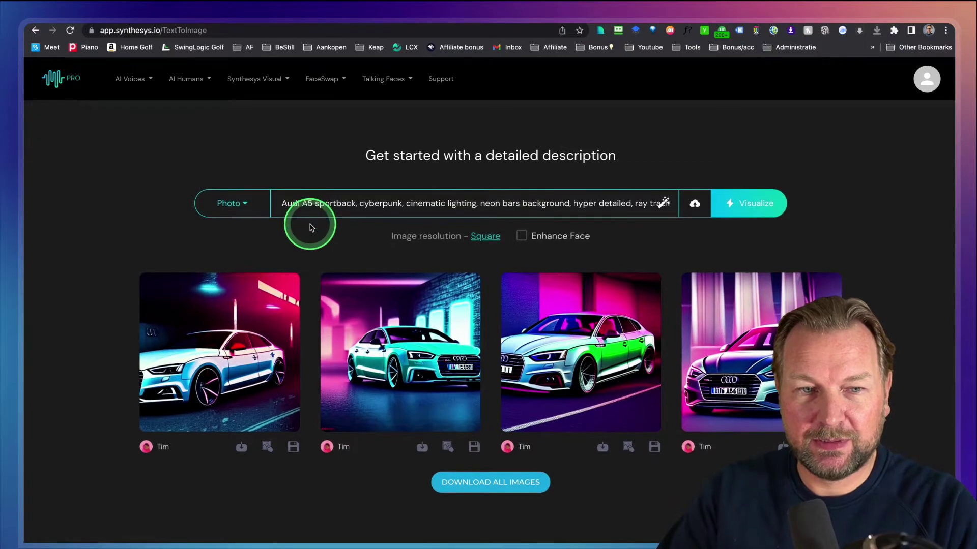
View the first Audi image up close and save it to the gallery
left_click(224, 293)
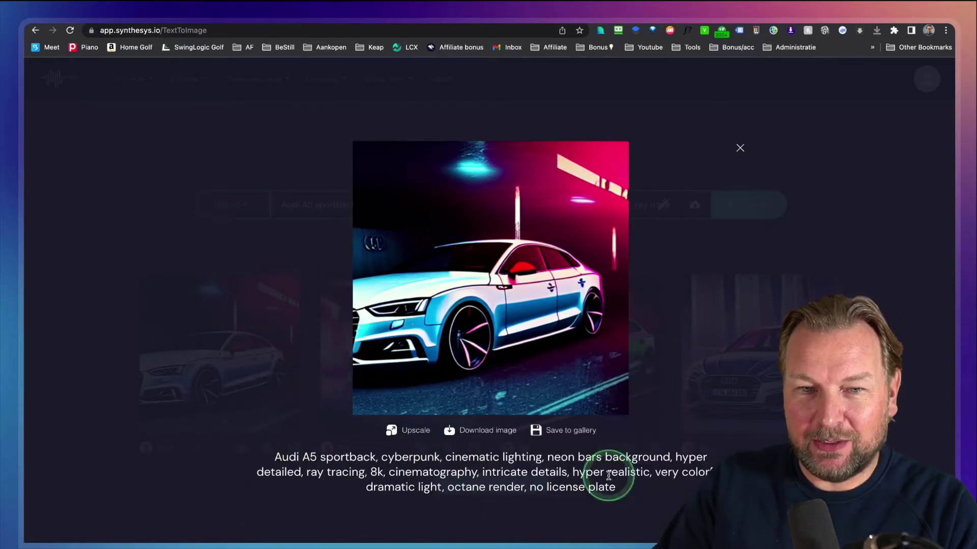
left_click(576, 436)
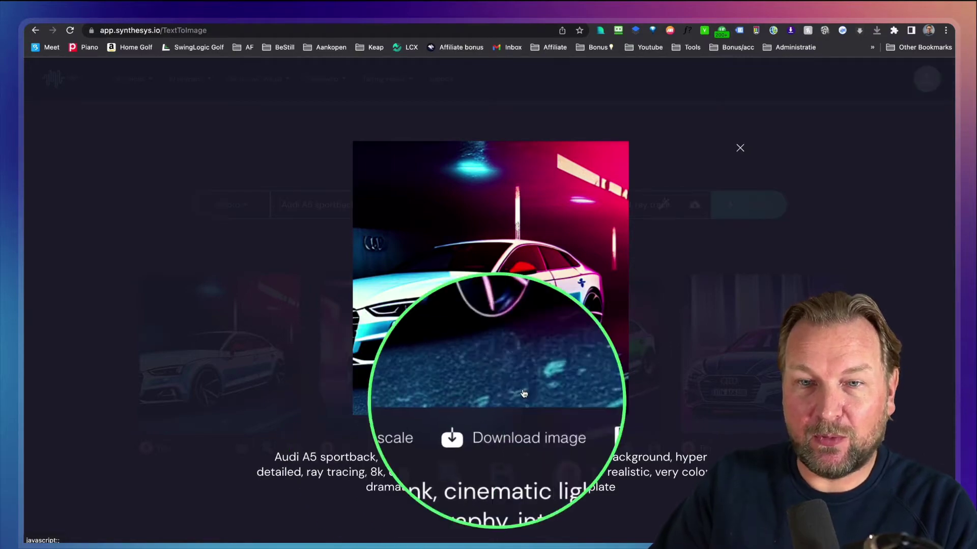
left_click(740, 149)
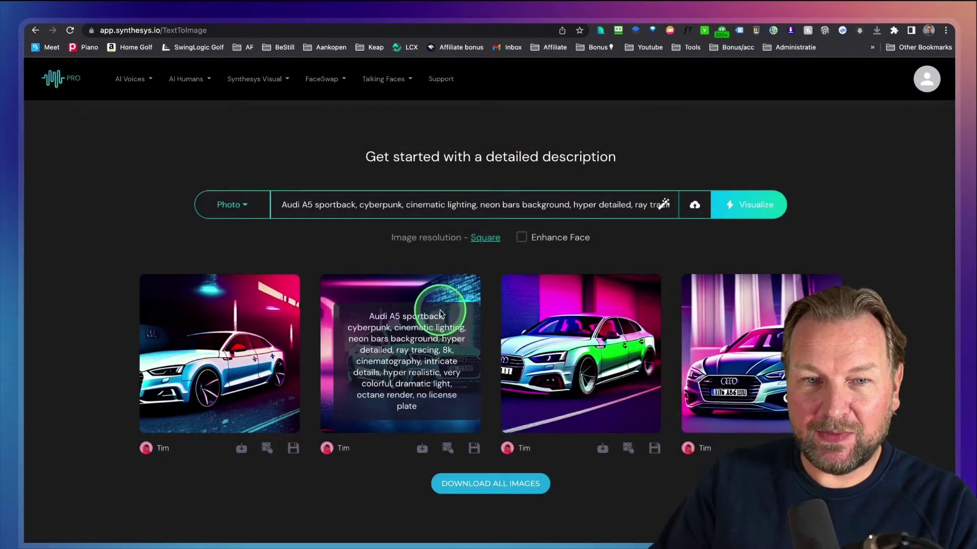
Examine the second, third and fourth Audi images up close, zooming in on the second car's license plate
left_click(434, 284)
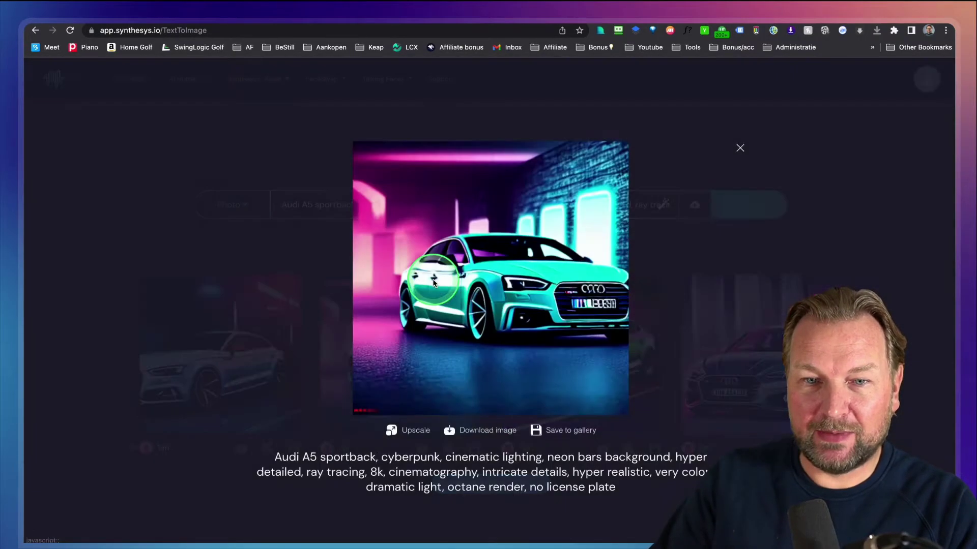
left_click(611, 347)
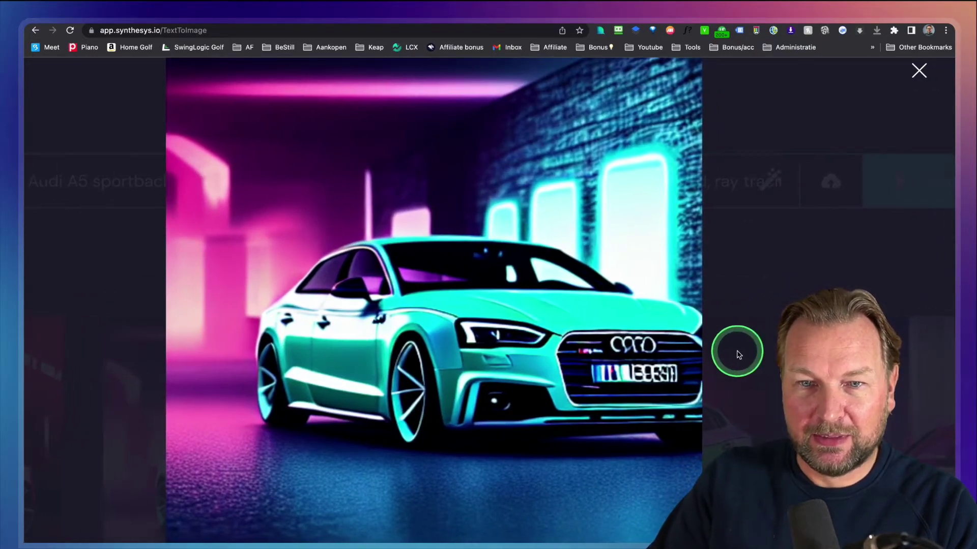
left_click(630, 356)
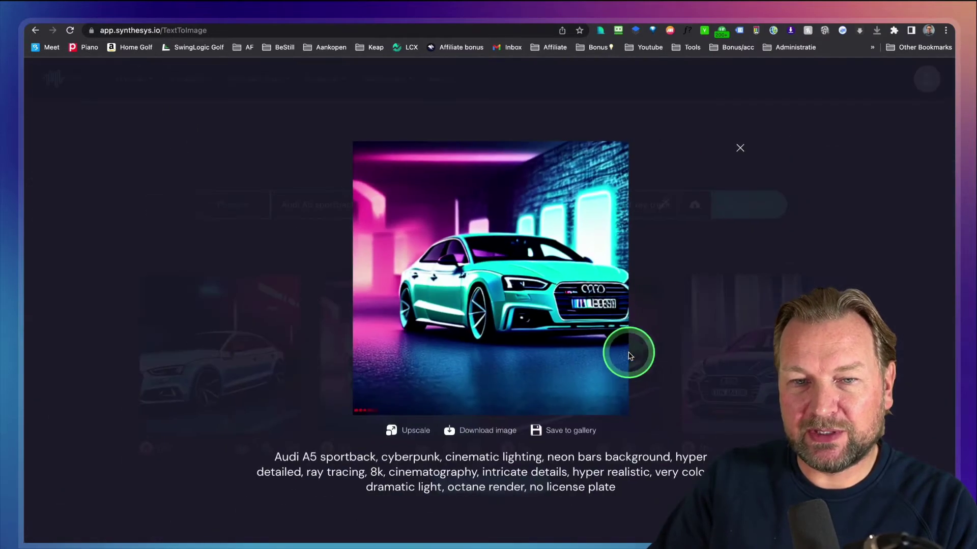
left_click(740, 149)
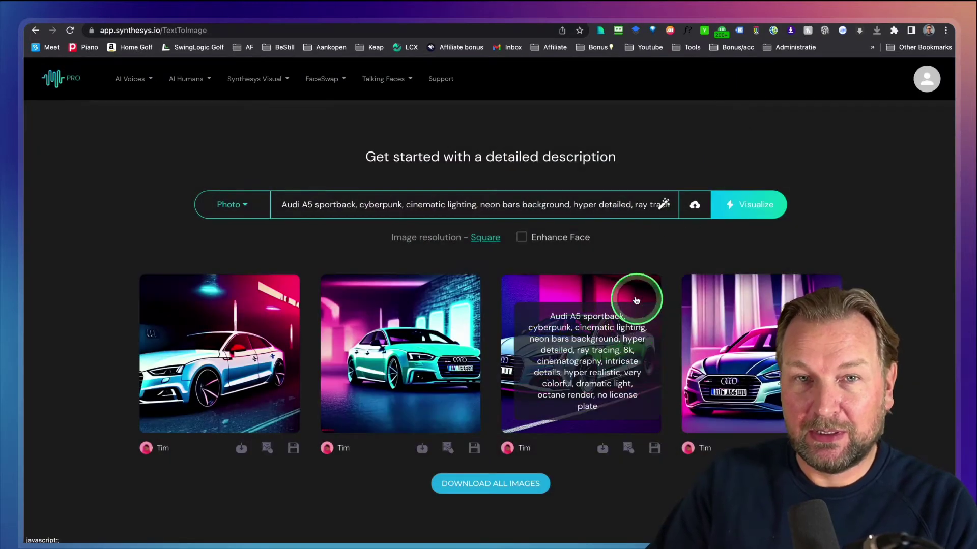
left_click(597, 290)
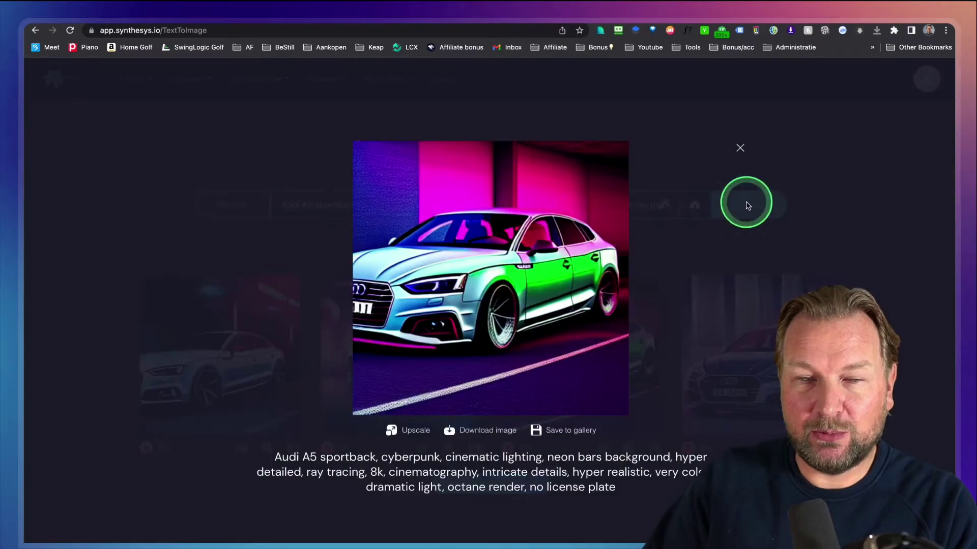
left_click(741, 149)
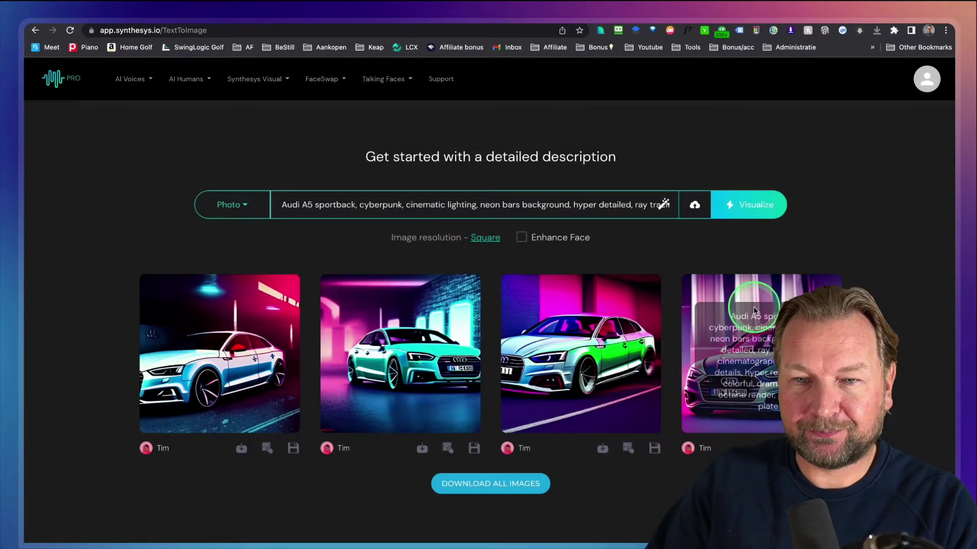
left_click(754, 306)
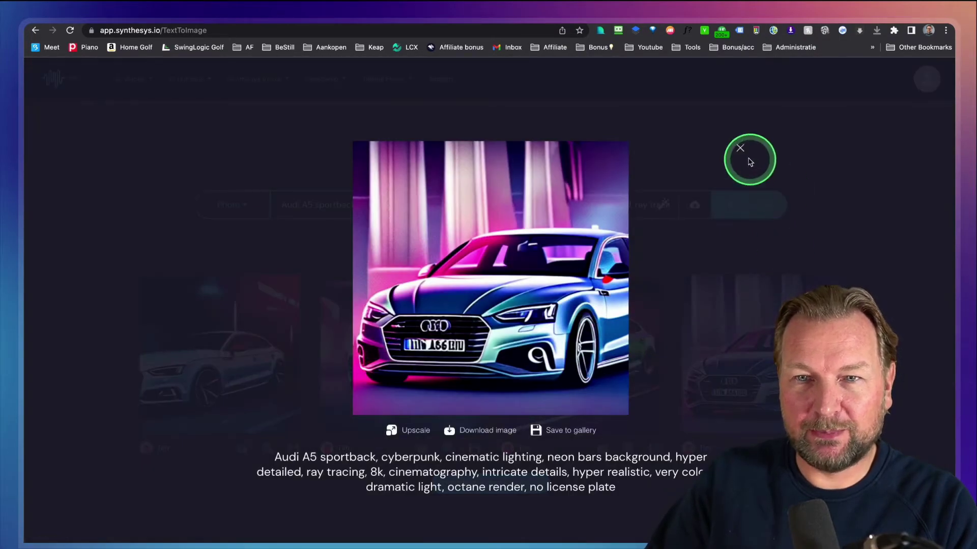
left_click(738, 150)
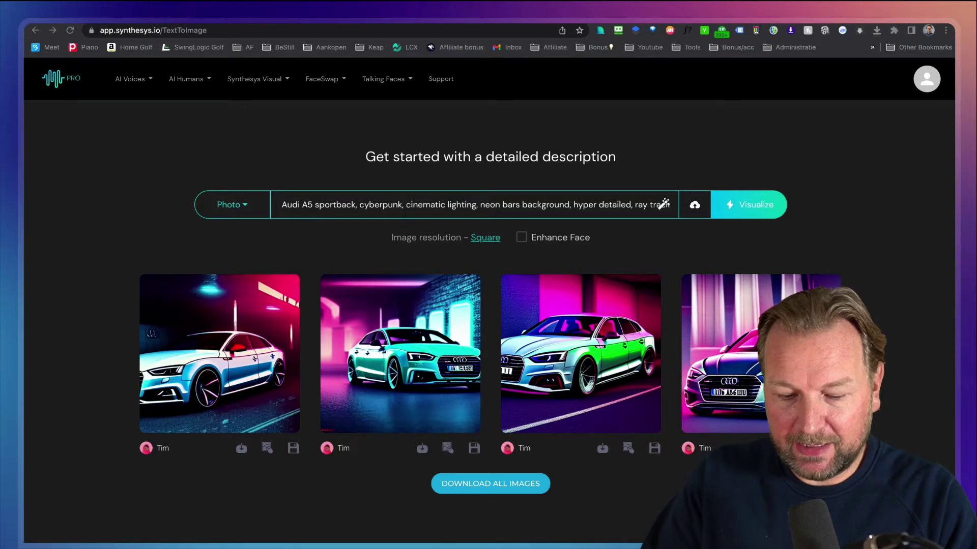
Generate images from the description "cute little fox walking through the streets with a lot of neon lights"
triple_click(382, 200)
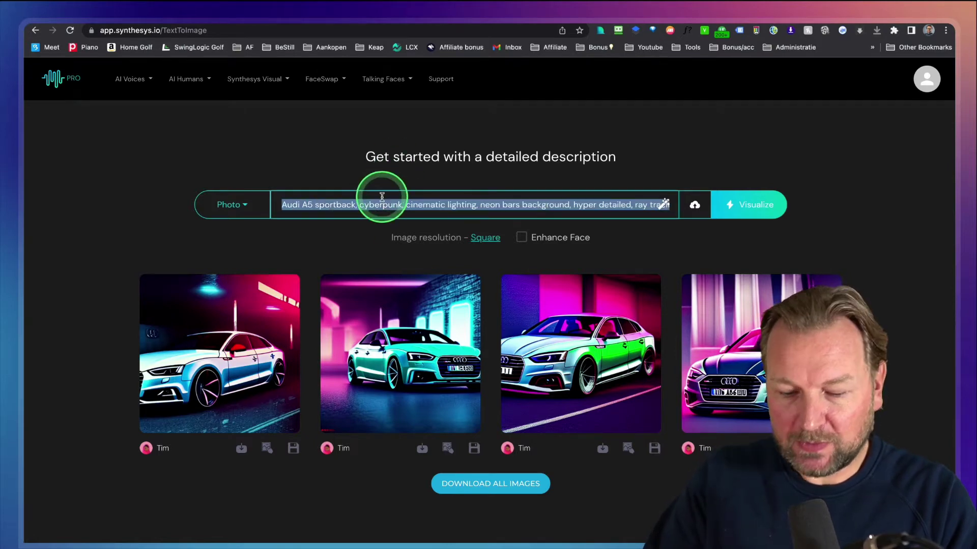
type("cute little fox walking through the streets with a lot of neon lights")
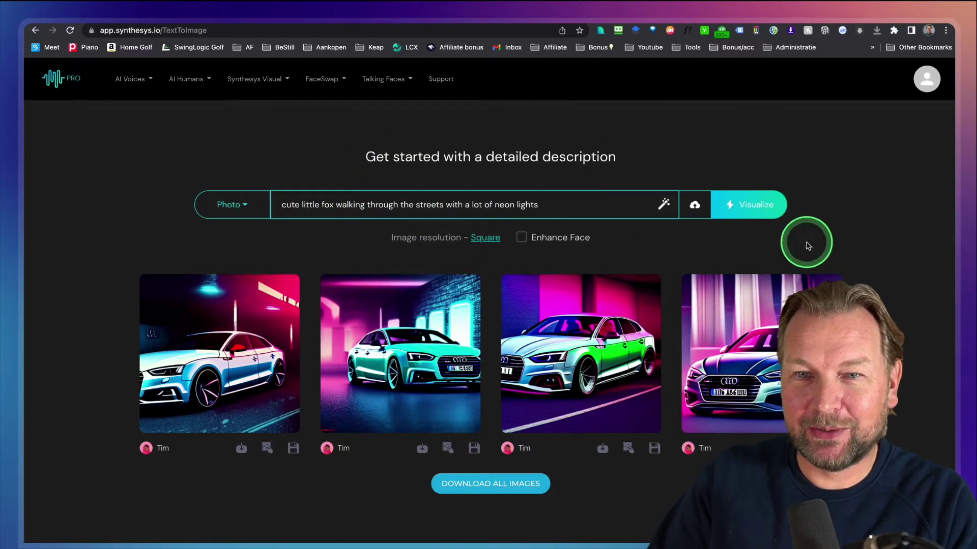
left_click(764, 210)
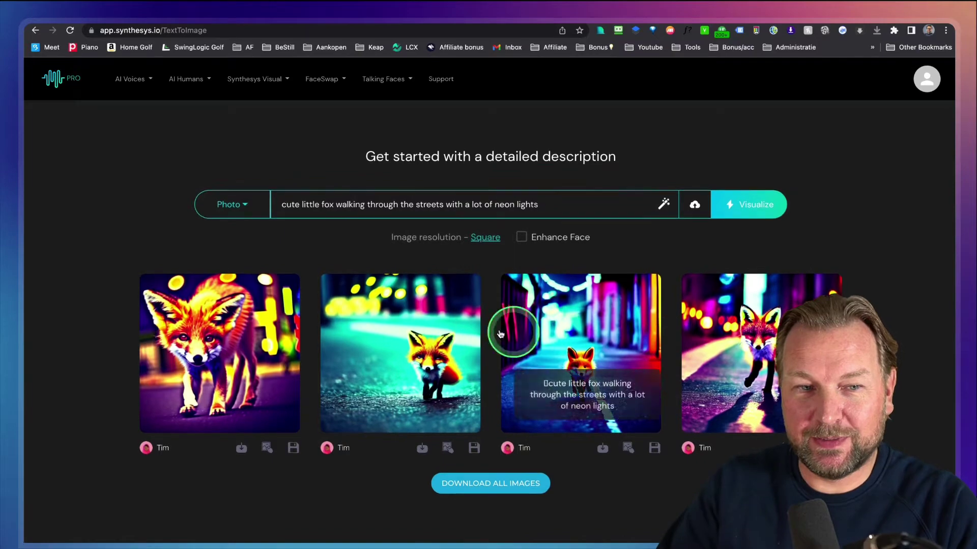
Examine the first and second fox images up close, one after the other
left_click(203, 315)
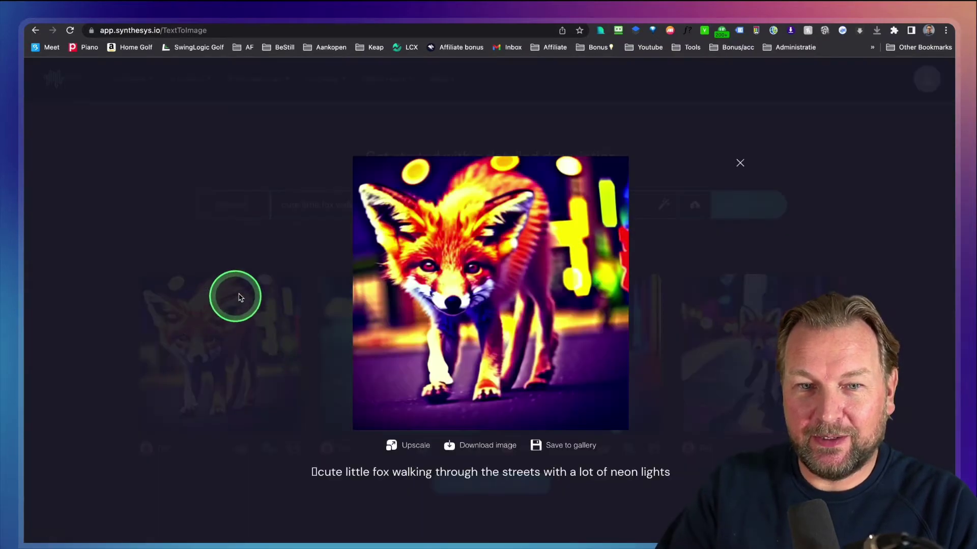
left_click(738, 163)
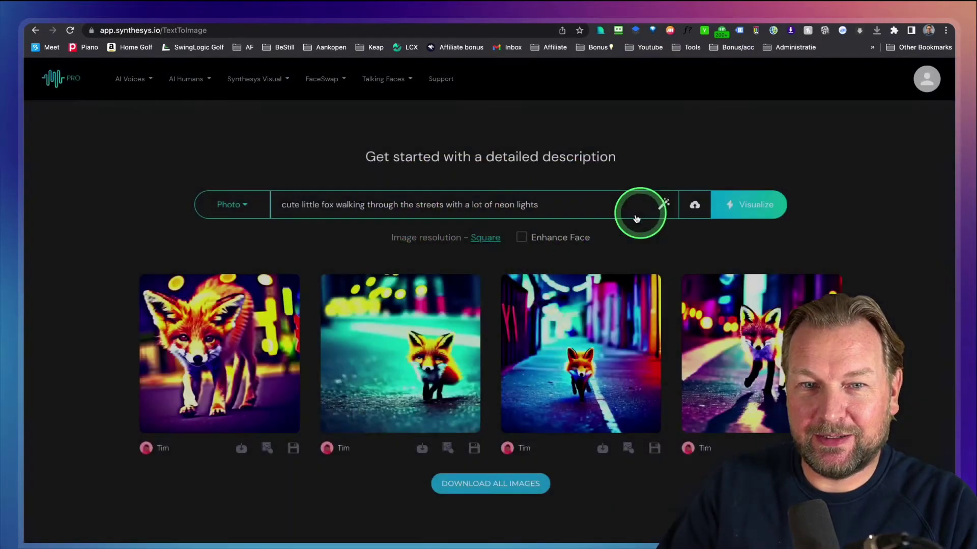
left_click(436, 305)
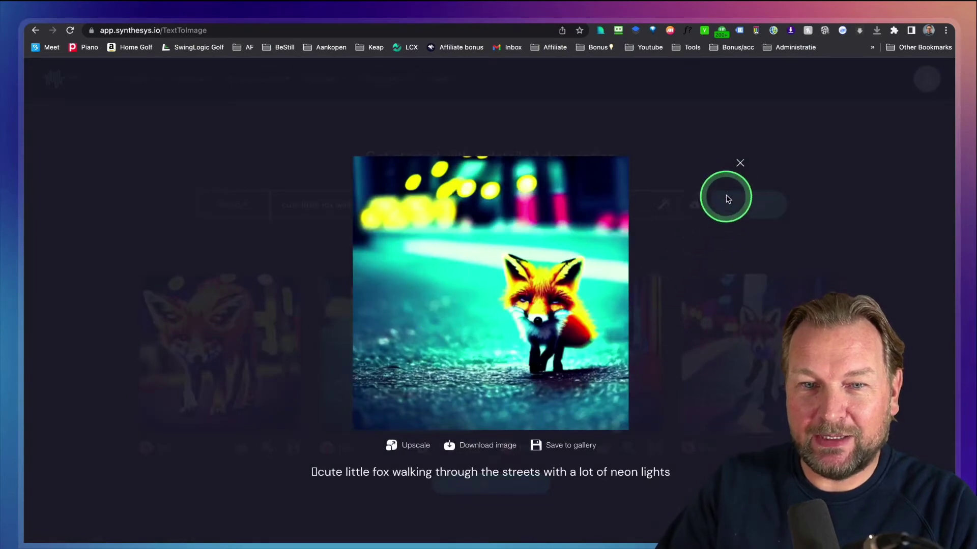
left_click(739, 166)
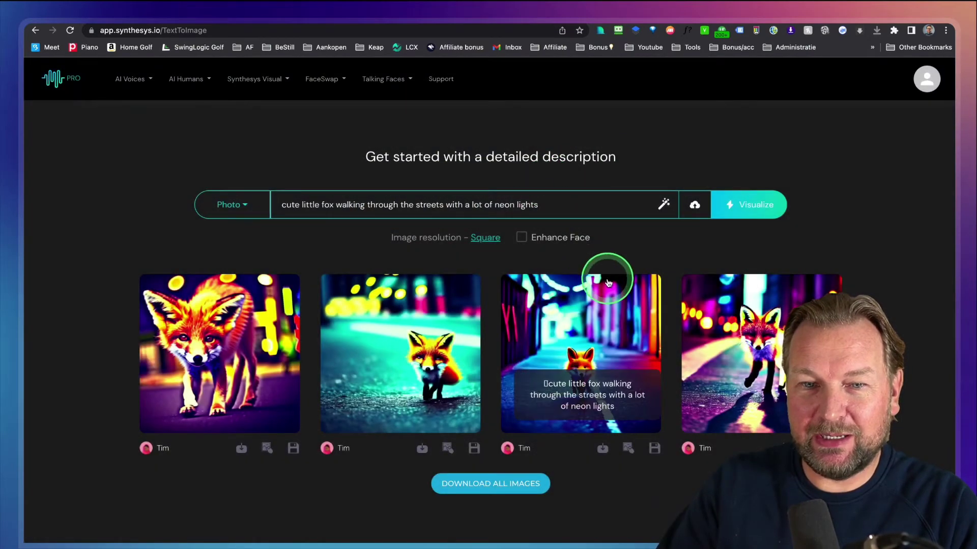
View the third fox image up close and generate variations of it from the same description
left_click(609, 285)
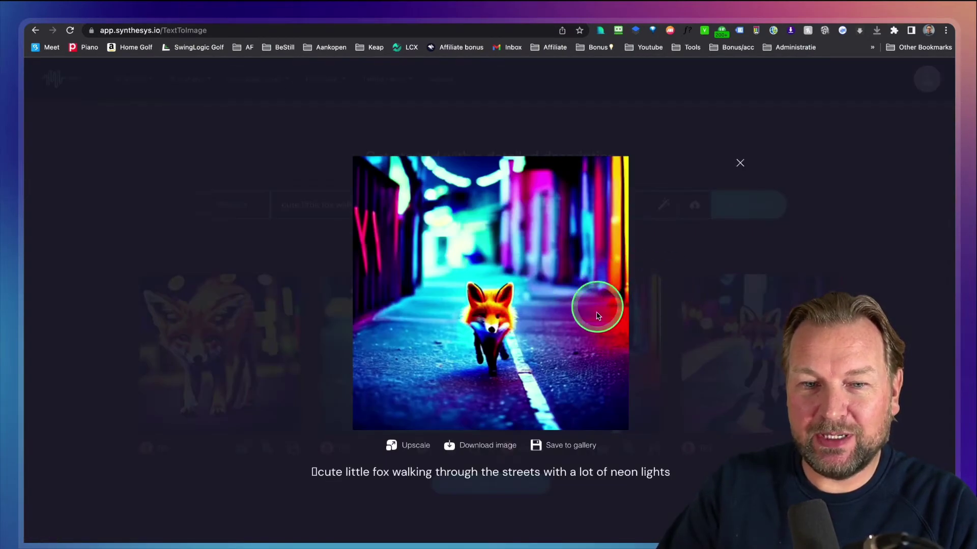
left_click(738, 164)
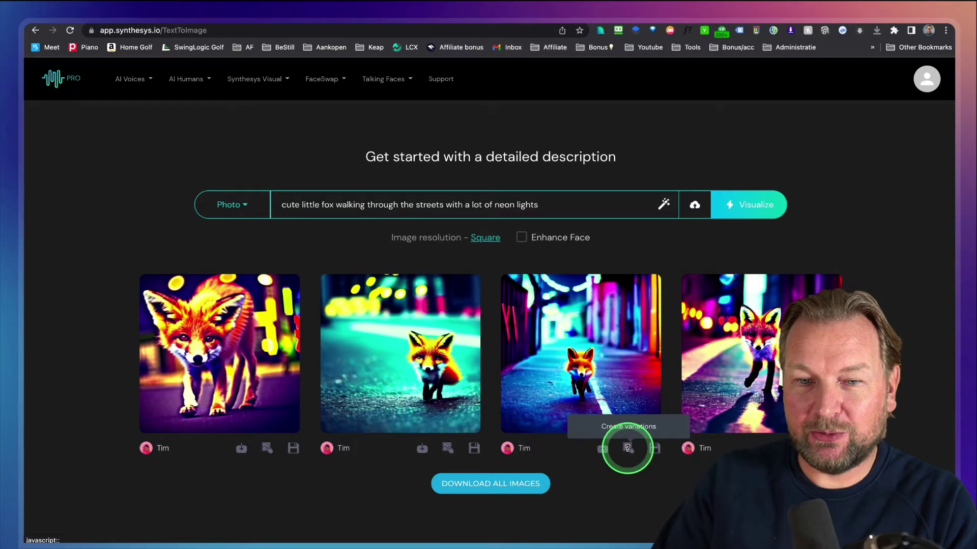
left_click(756, 207)
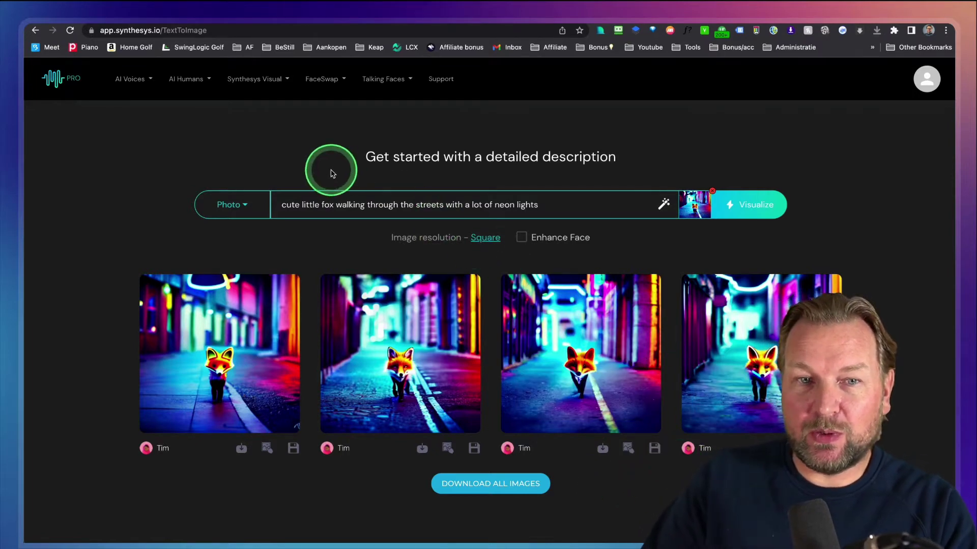
Remove the fox reference image and clear the image description
triple_click(392, 205)
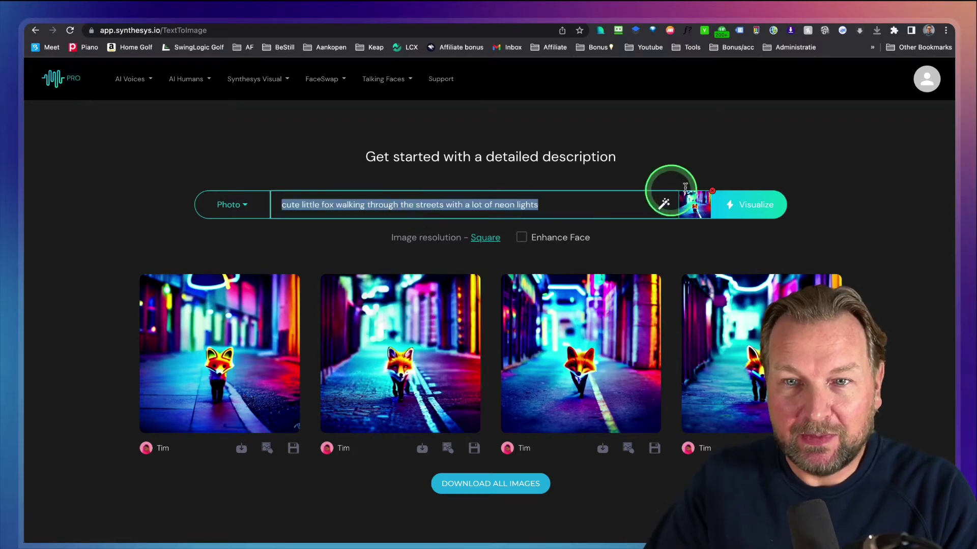
left_click(712, 191)
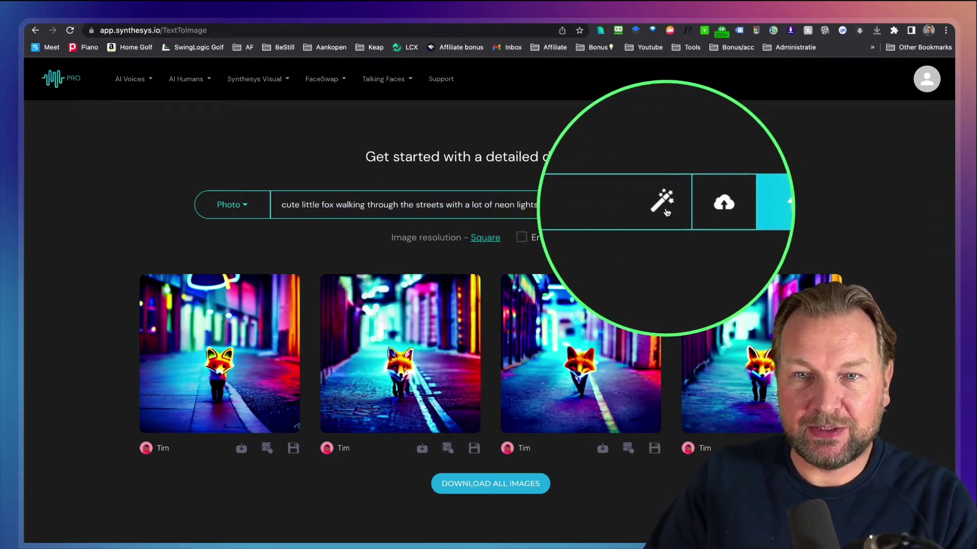
triple_click(504, 205)
key("BackSpace")
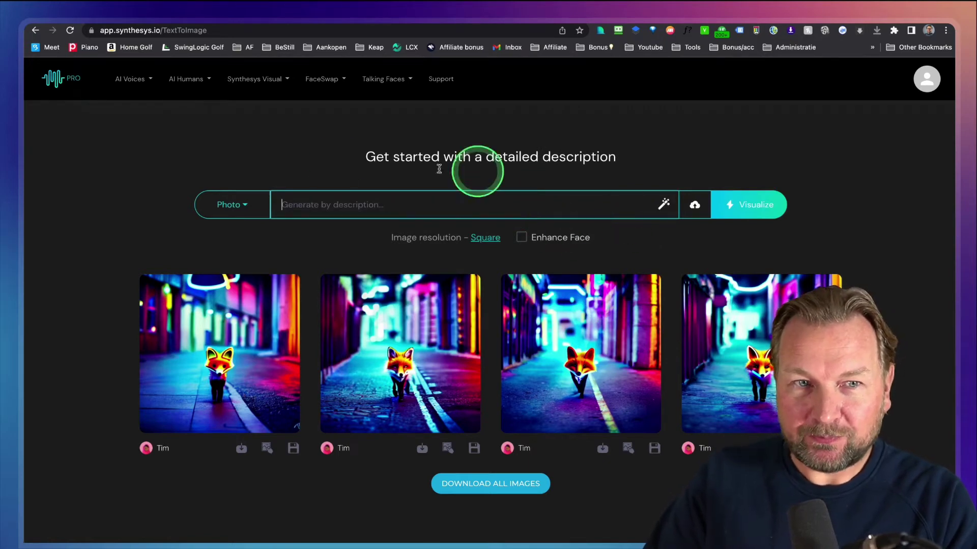
left_click(257, 81)
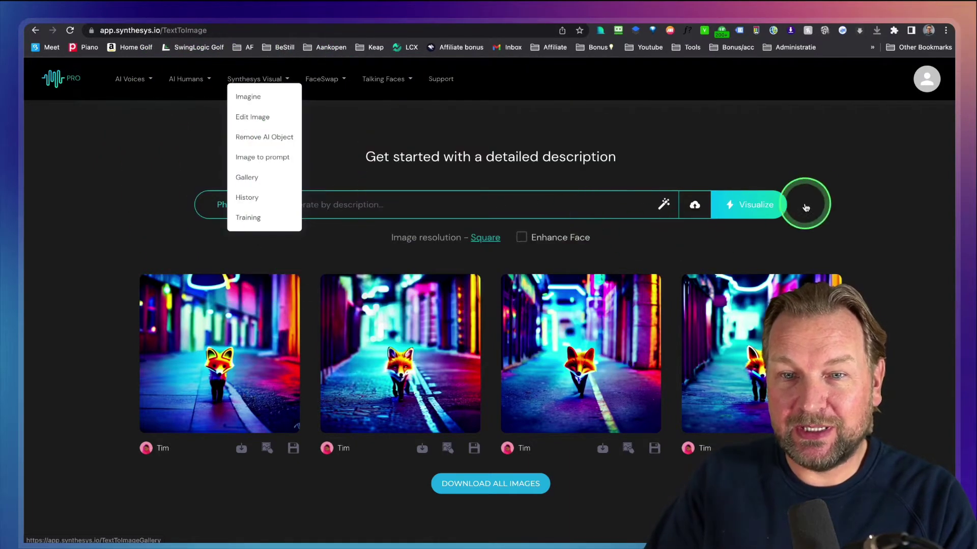
left_click(830, 183)
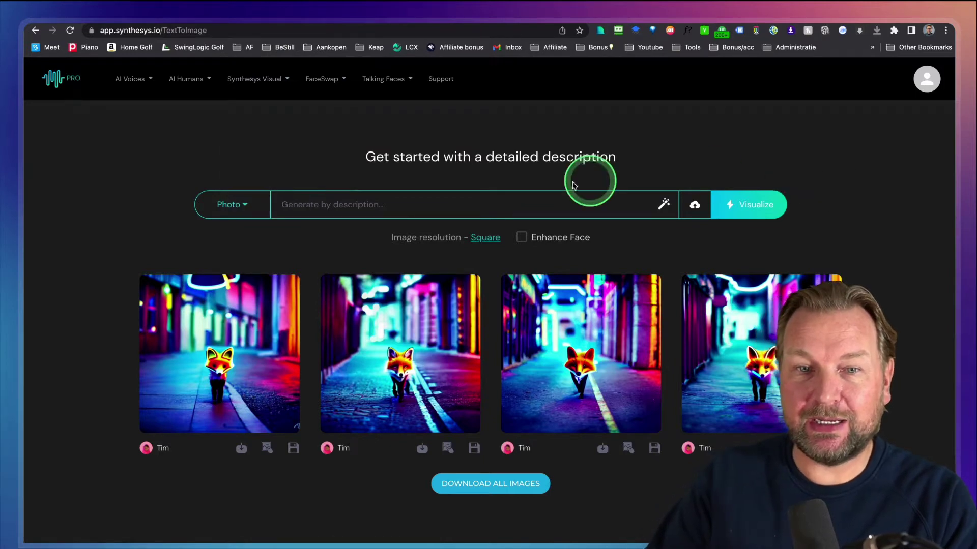
Start a Prompt Generator description with image object Viking, artist Thomas Kinkade, art style Surrealism and illustration Pixar
left_click(662, 205)
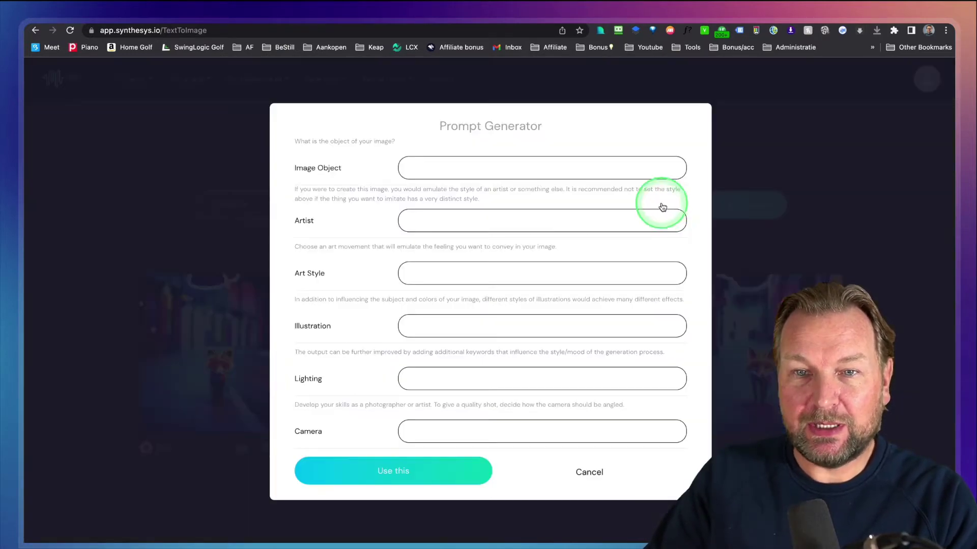
left_click(524, 217)
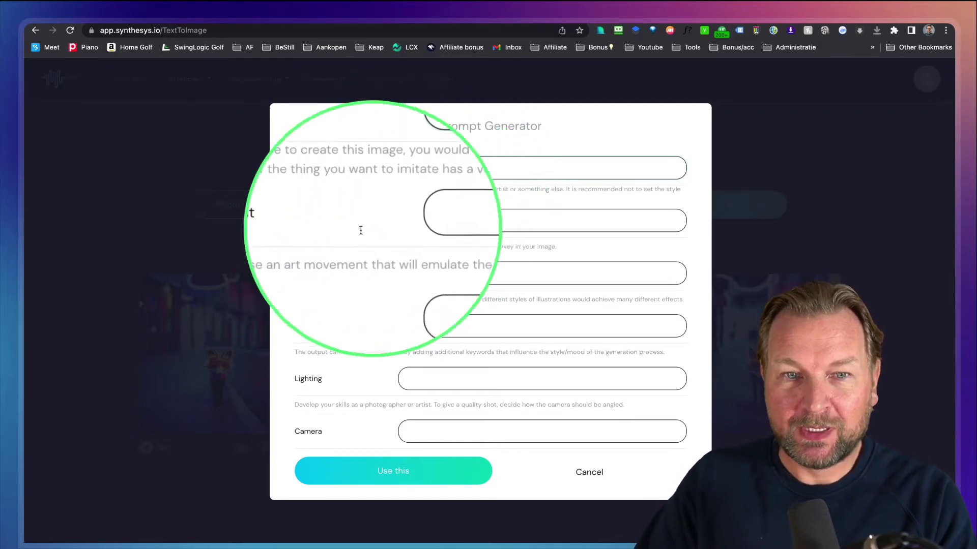
left_click(451, 224)
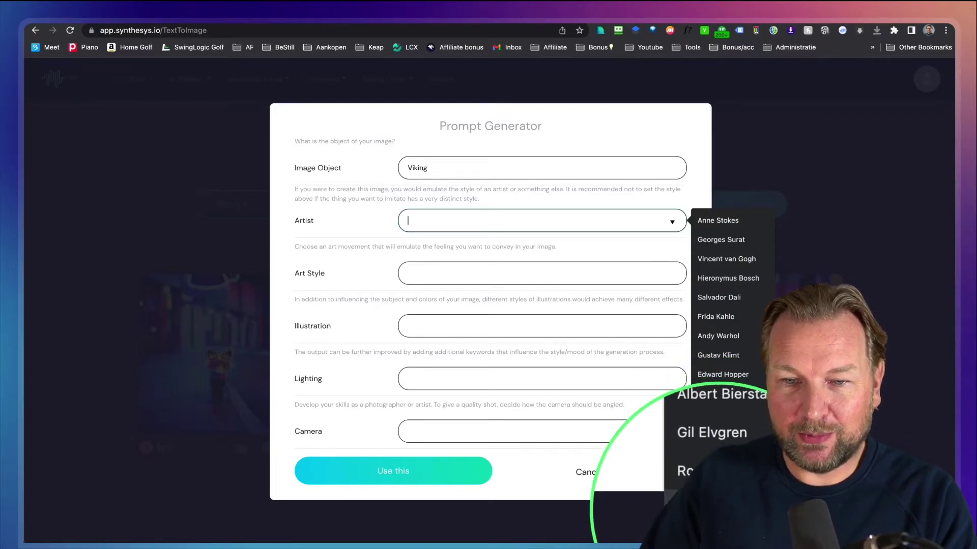
left_click(720, 511)
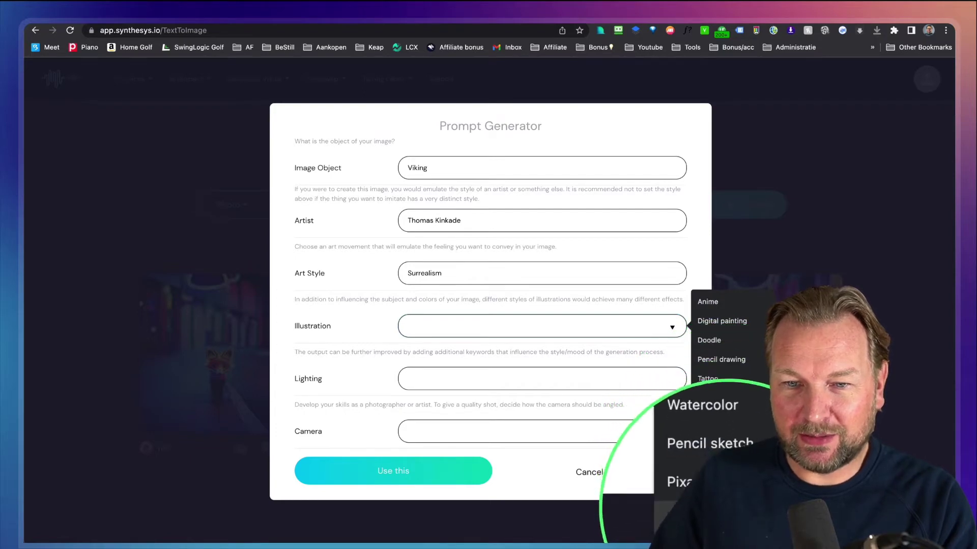
left_click(725, 456)
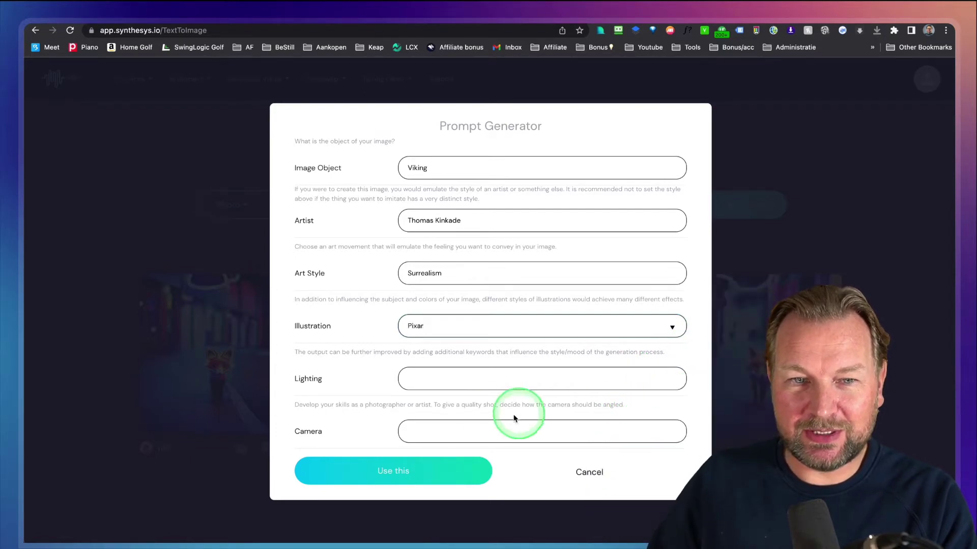
Set the generated prompt's lighting to Cinematic and its camera to Close-up
left_click(455, 392)
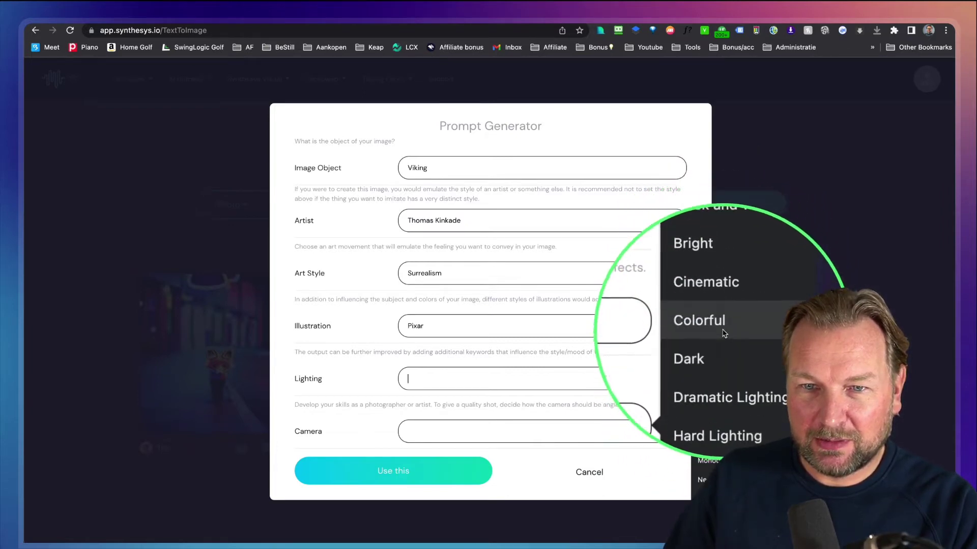
left_click(712, 307)
left_click(435, 415)
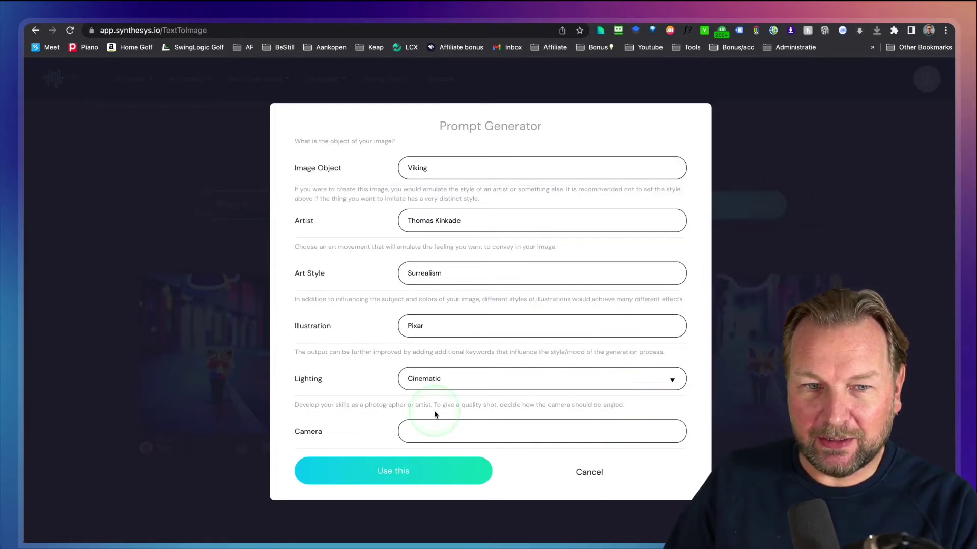
left_click(495, 435)
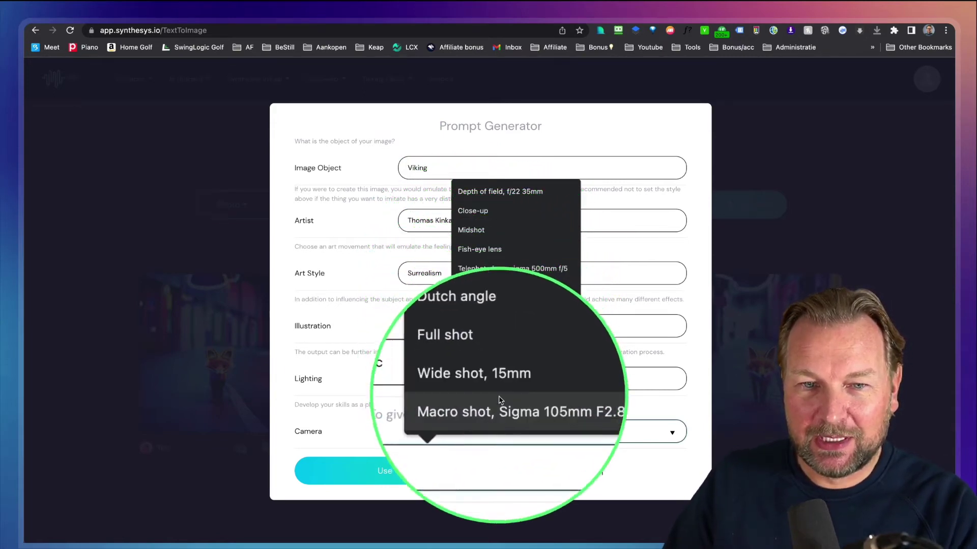
left_click(474, 213)
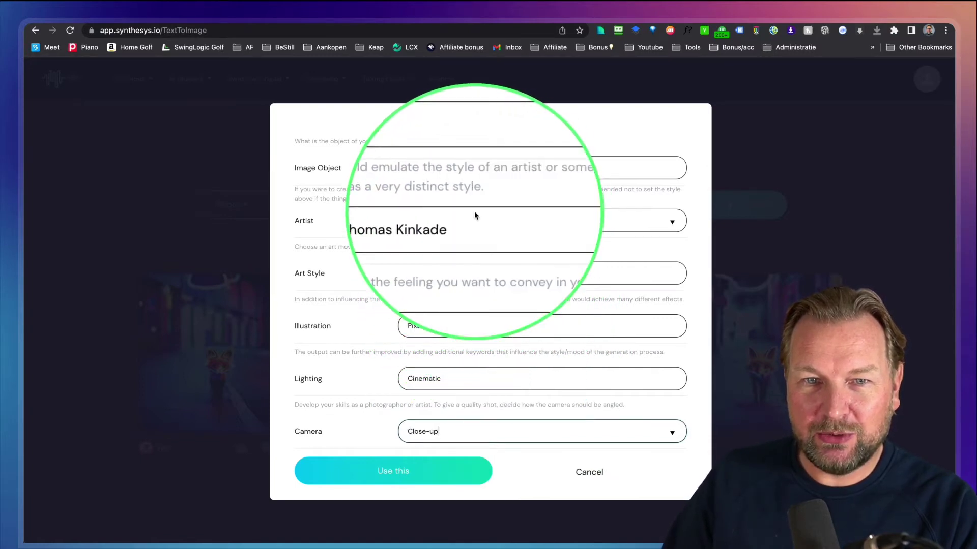
Apply the assembled Viking prompt as the image description and generate images from it at Horizontal resolution
left_click(392, 472)
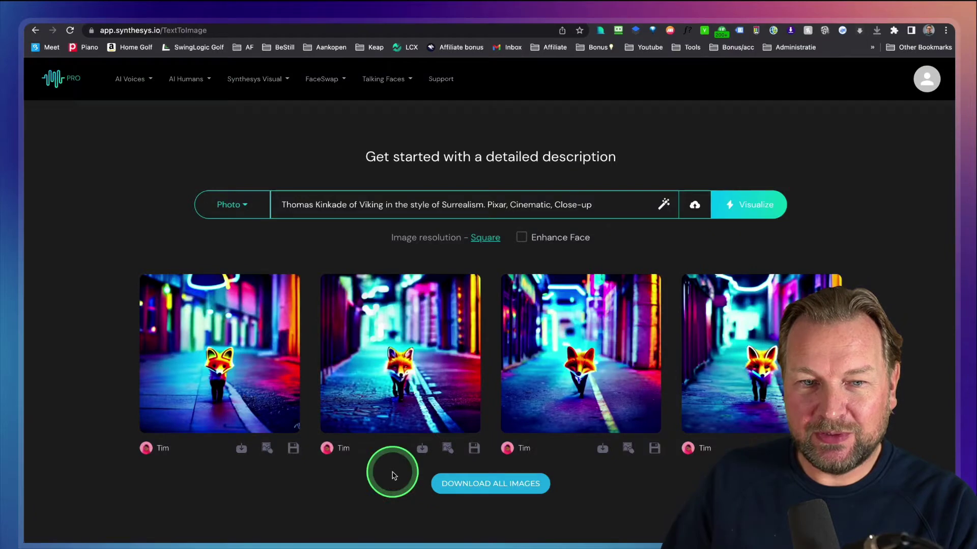
left_click_drag(346, 206, 307, 207)
left_click(314, 206)
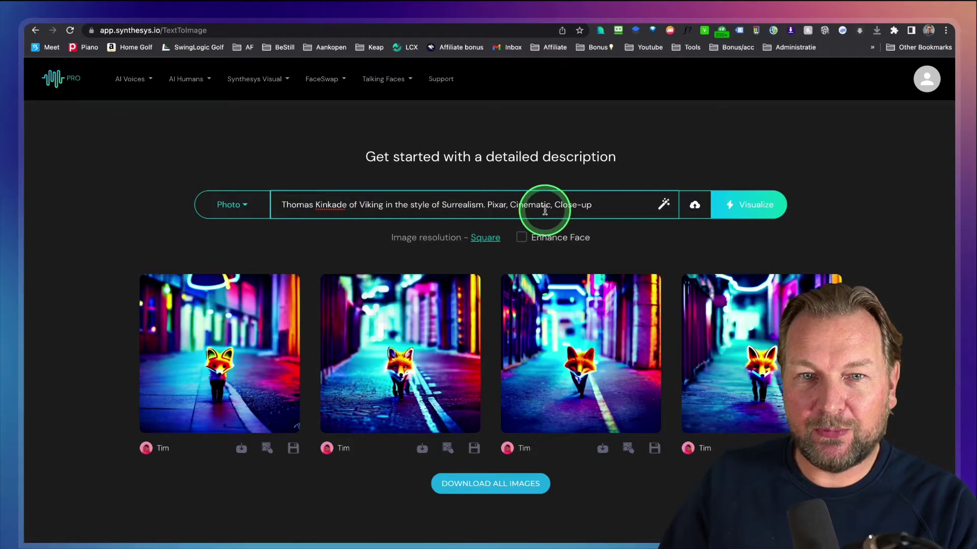
left_click(485, 238)
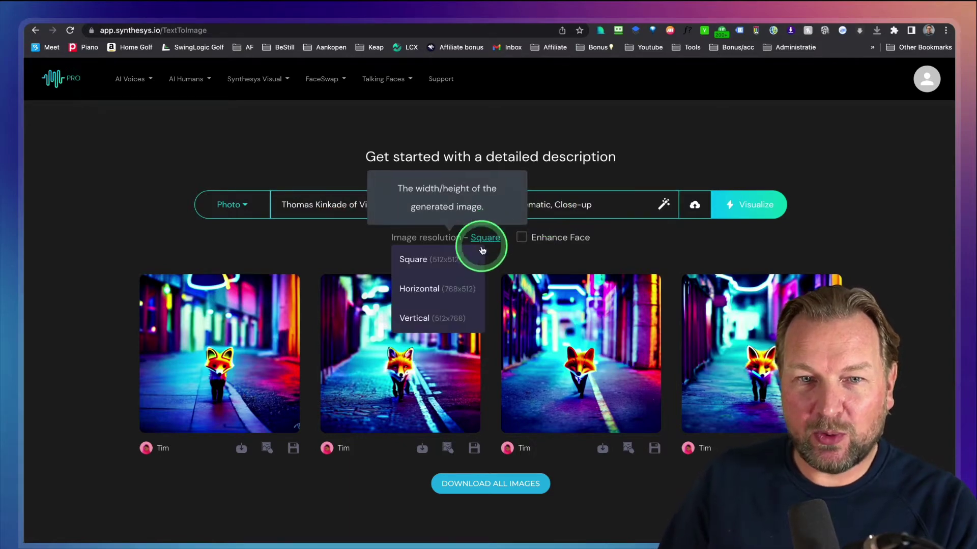
left_click(420, 289)
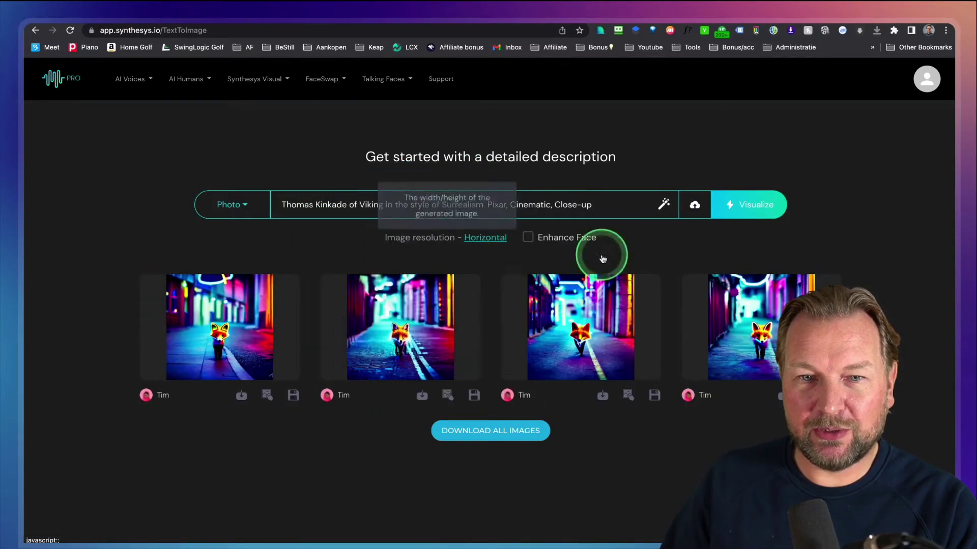
left_click(759, 205)
left_click(796, 253)
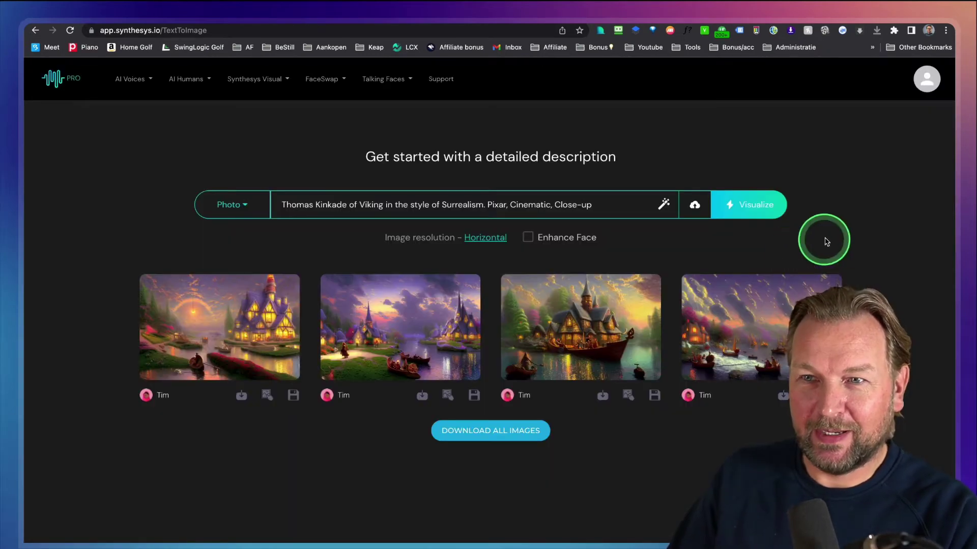
View each of the four generated Thomas Kinkade-style Viking images up close, one after another
left_click(213, 304)
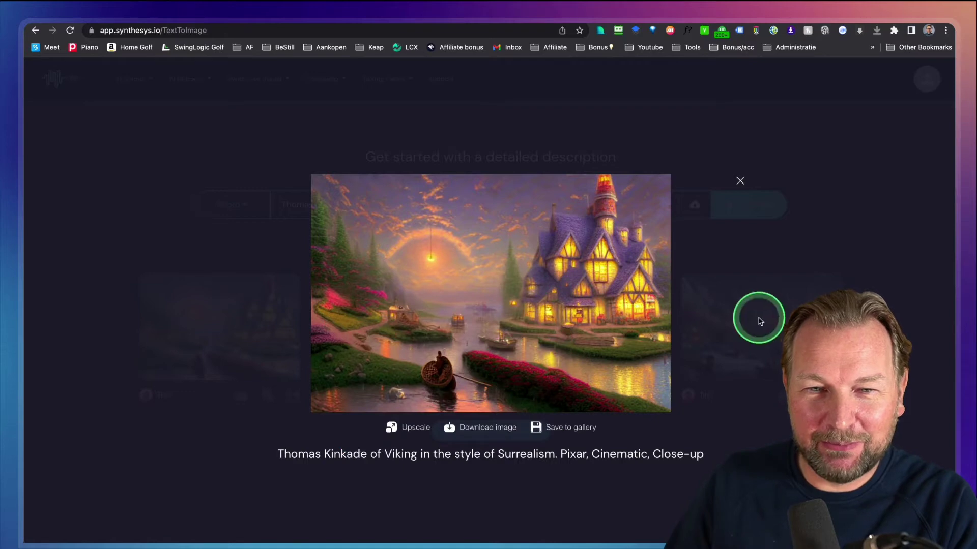
left_click(739, 180)
left_click(385, 305)
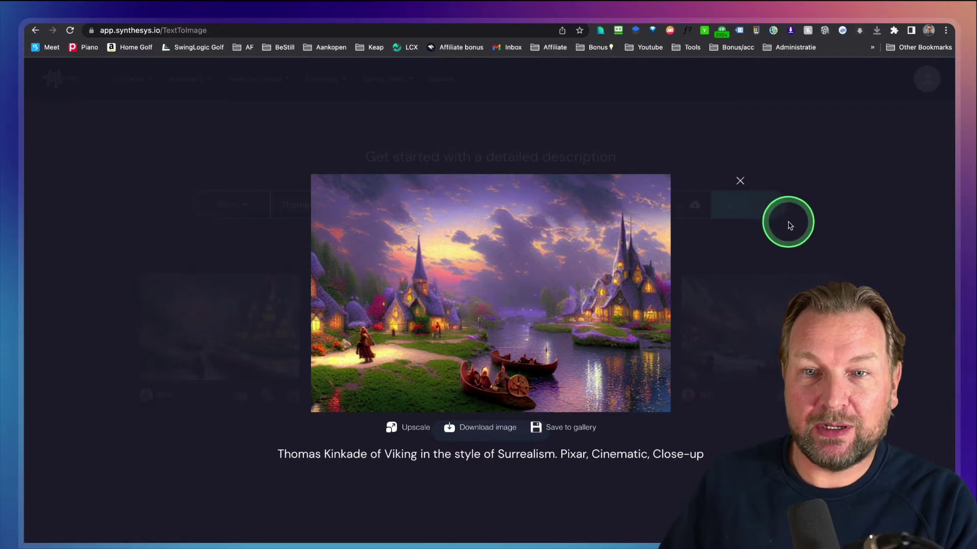
left_click(741, 181)
left_click(568, 310)
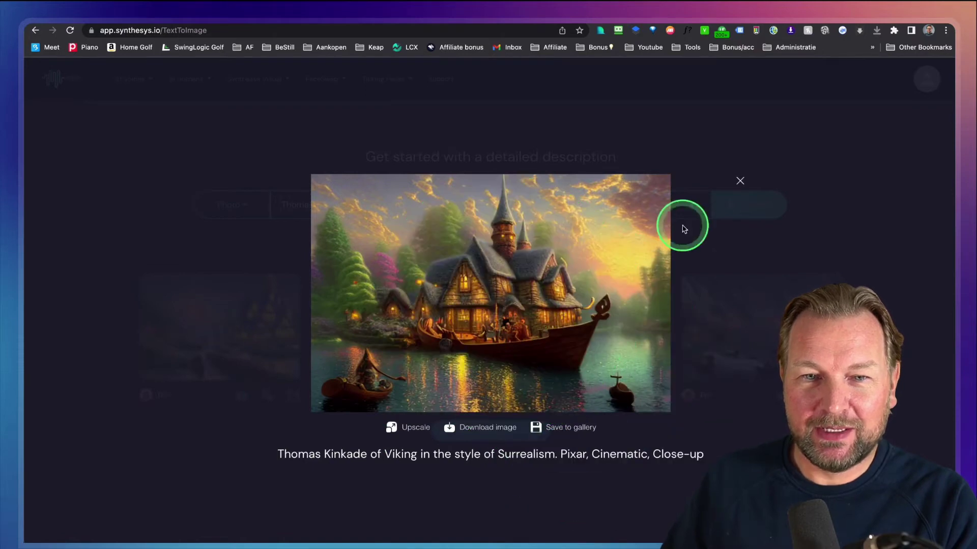
left_click(740, 182)
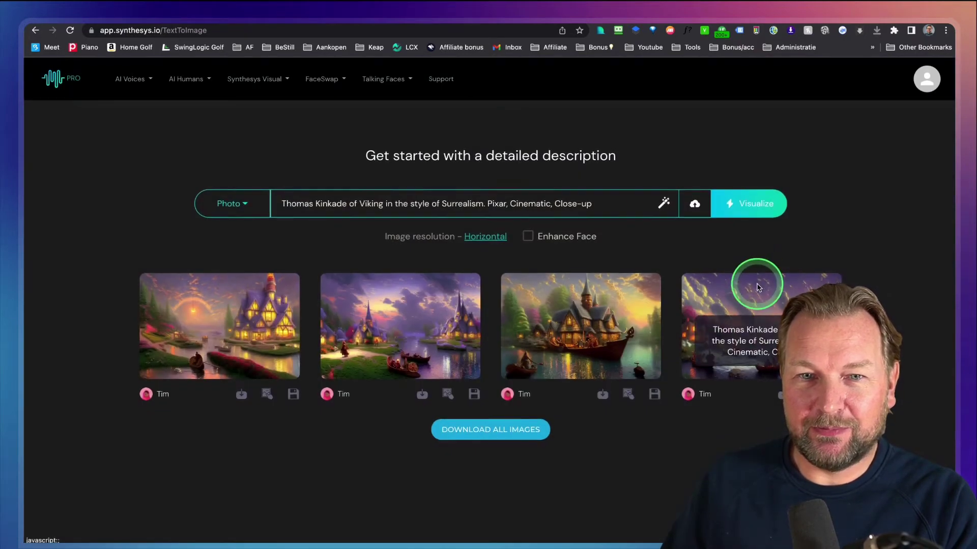
left_click(768, 299)
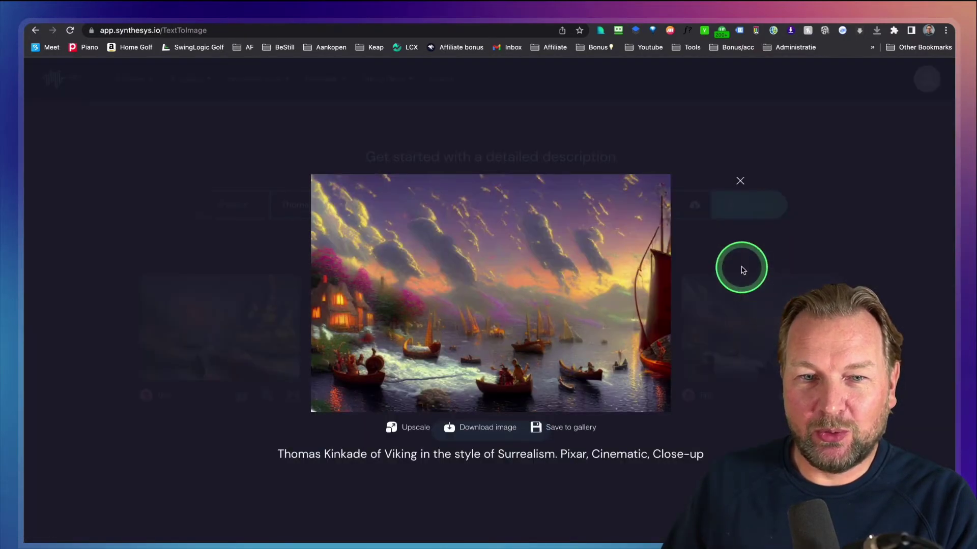
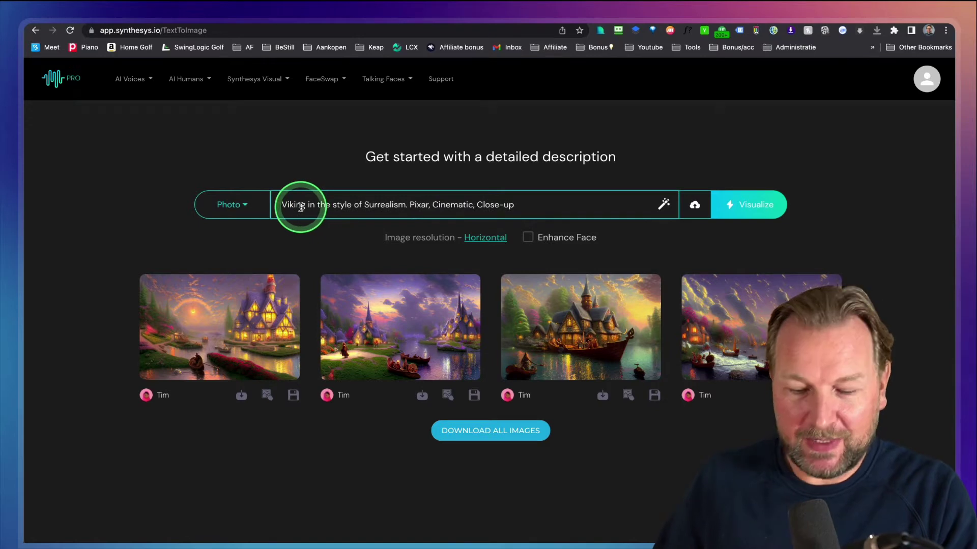
Change the description to "A Viking face in the style of Surrealism. Pixar, Cinematic, Close-up" and generate new images
type("fa")
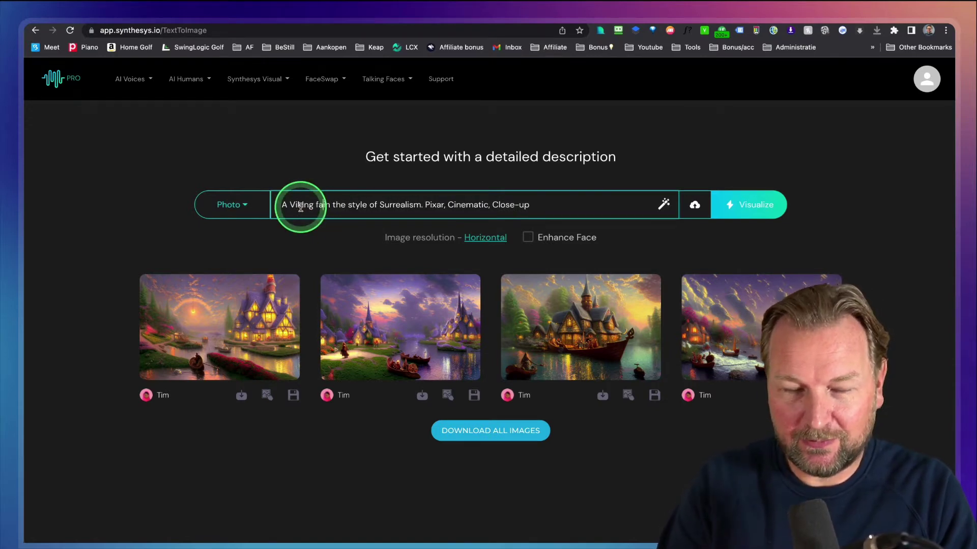
type("ce")
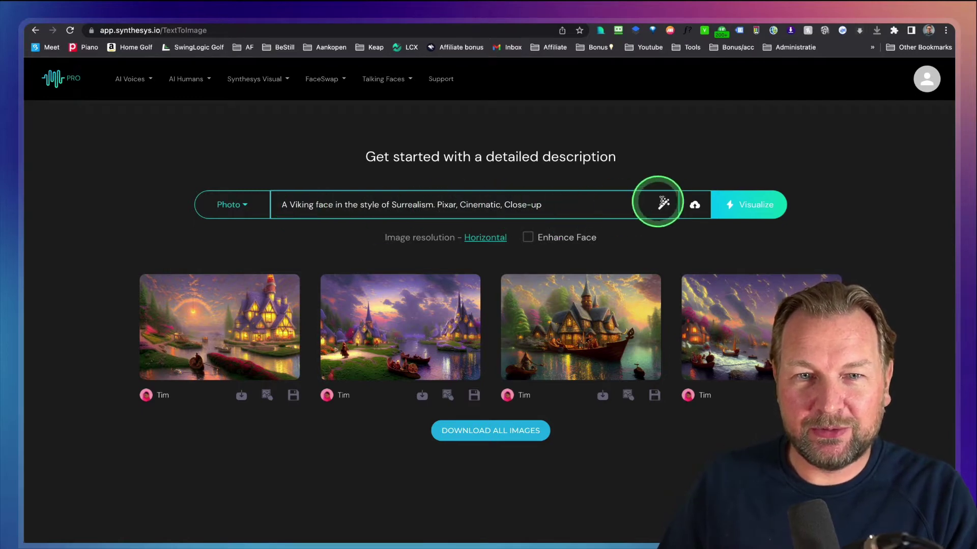
left_click(744, 206)
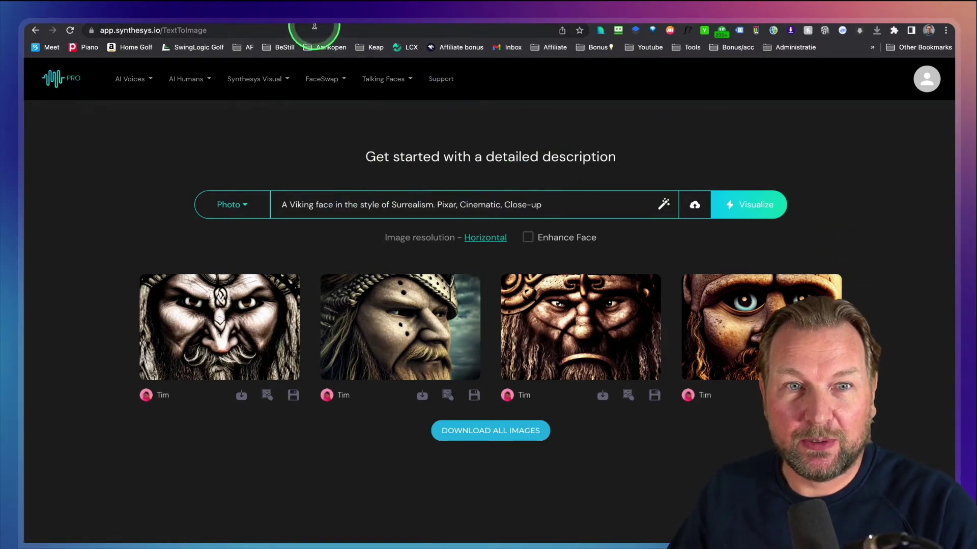
Open Google in a new browser tab and search its images for "viking face"
key("super+t")
left_click(296, 31)
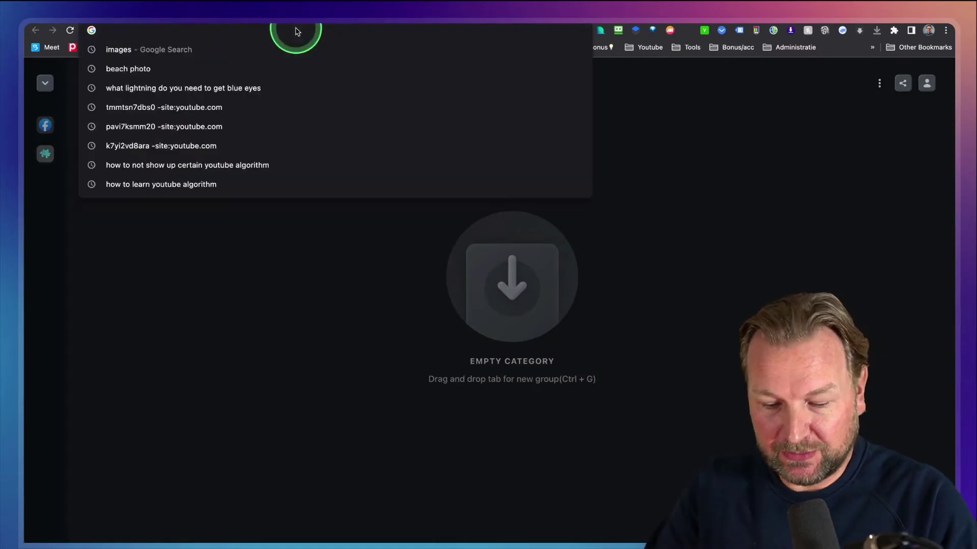
type("google")
key("Return")
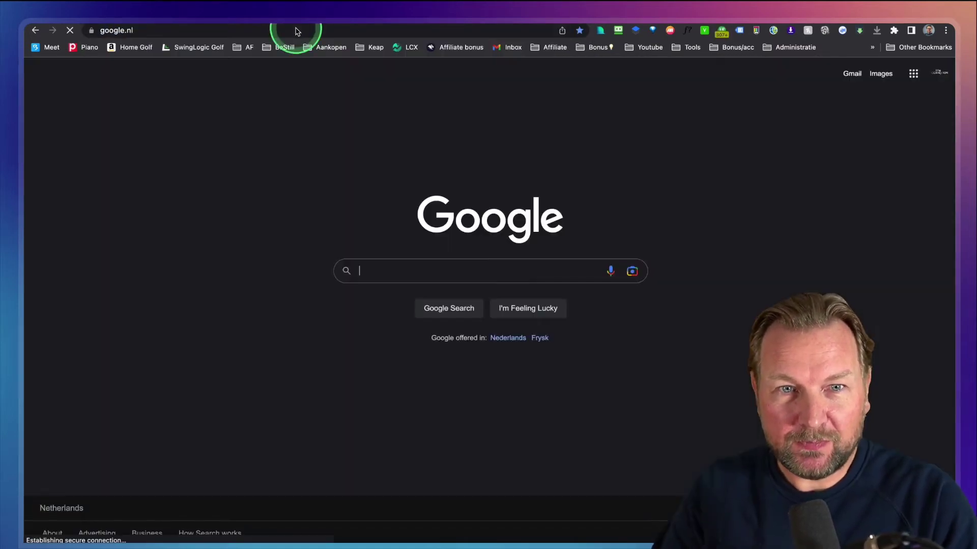
type("viking face")
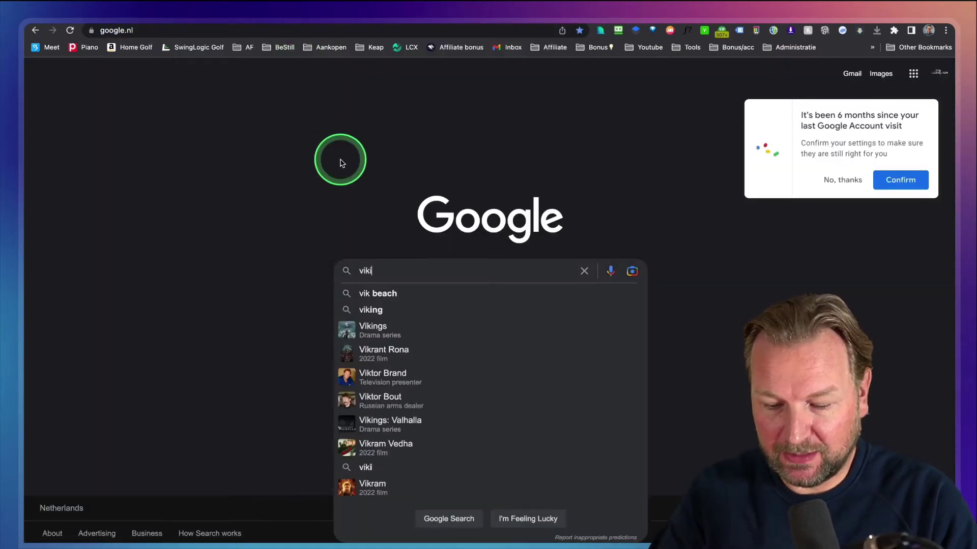
key("Return")
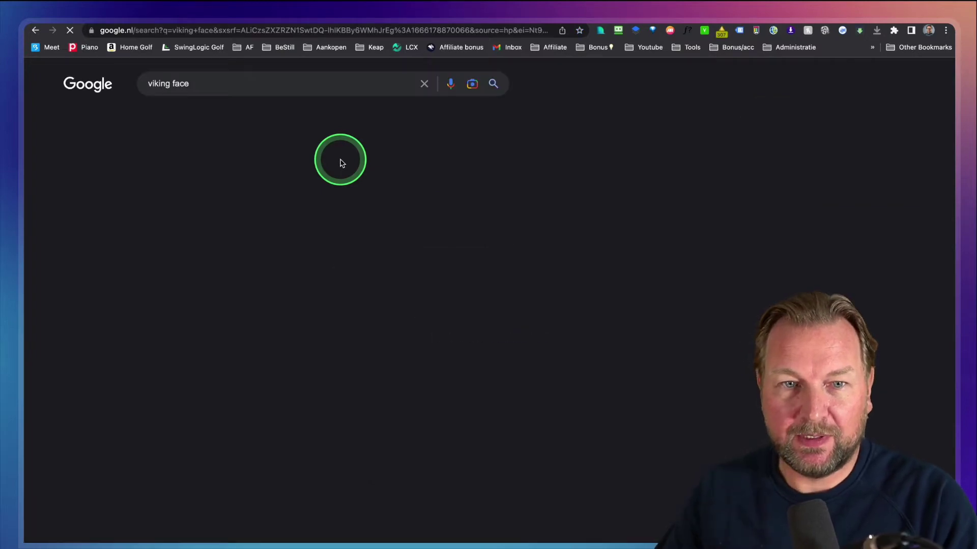
left_click(198, 118)
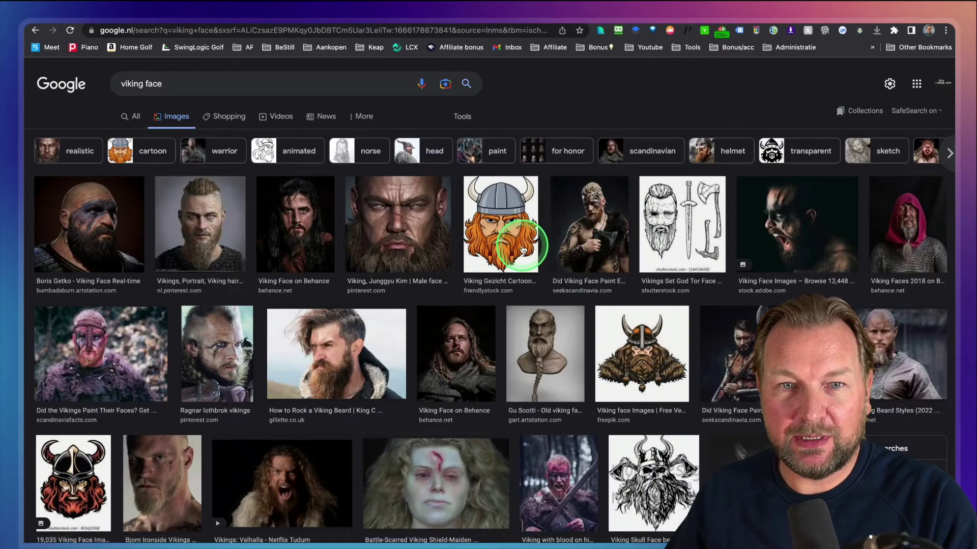
Enlarge the frontal close-up of the scarred, bearded Viking from Pinterest and save the picture to Downloads
left_click(407, 233)
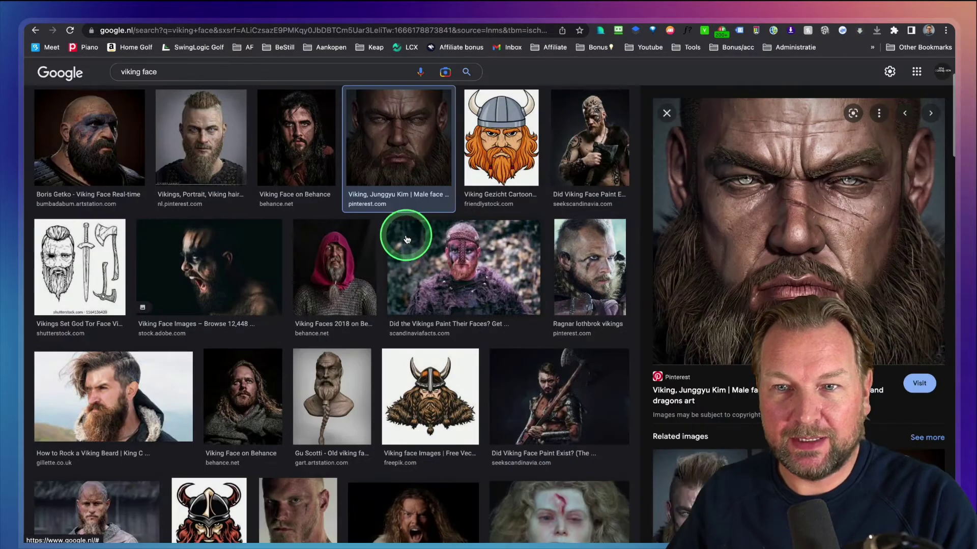
right_click(781, 240)
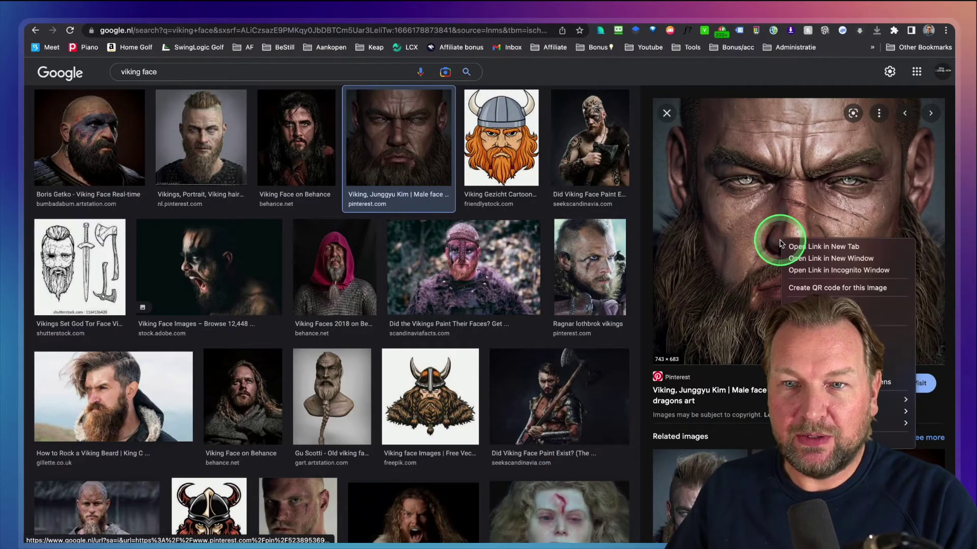
left_click(895, 347)
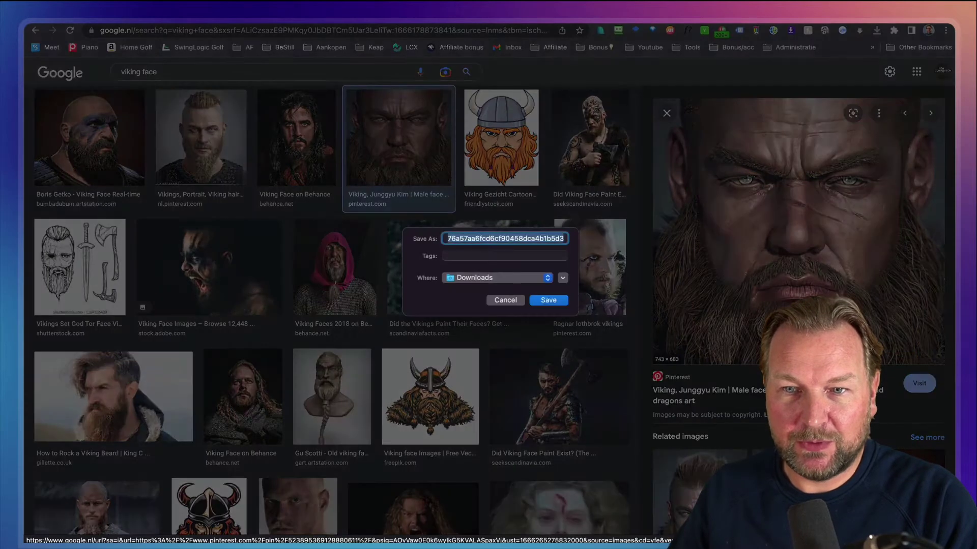
left_click(549, 301)
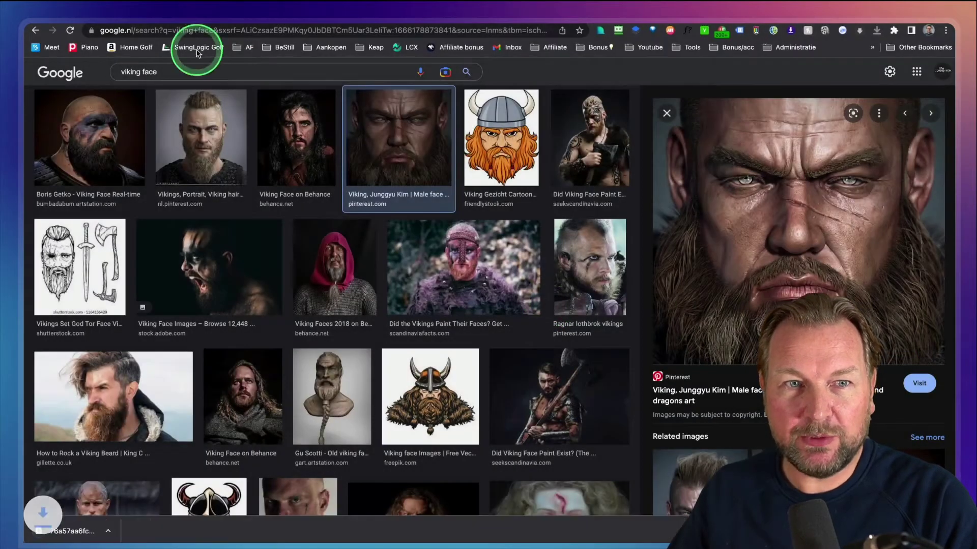
Return to Synthesys and upload the saved Viking face JPEG from Downloads as the reference image
left_click(146, 10)
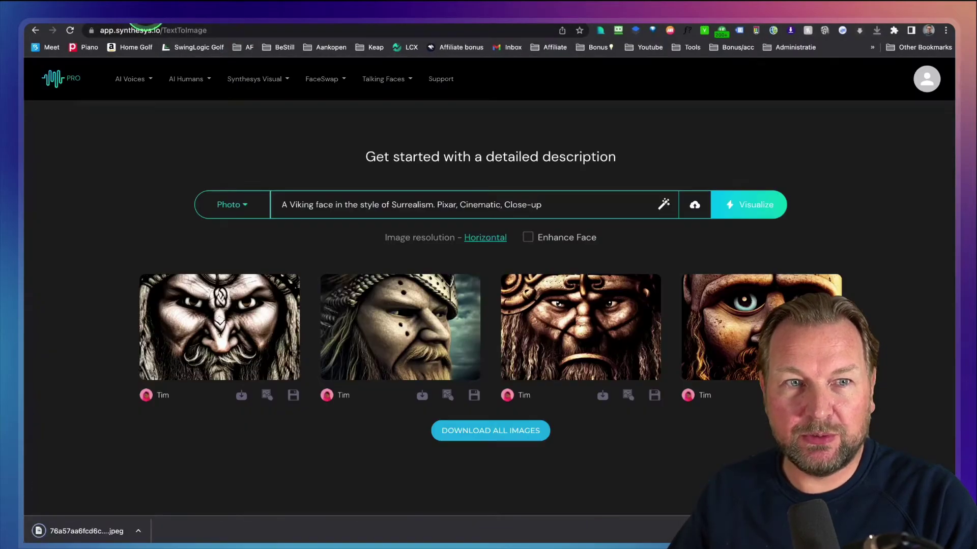
left_click(695, 206)
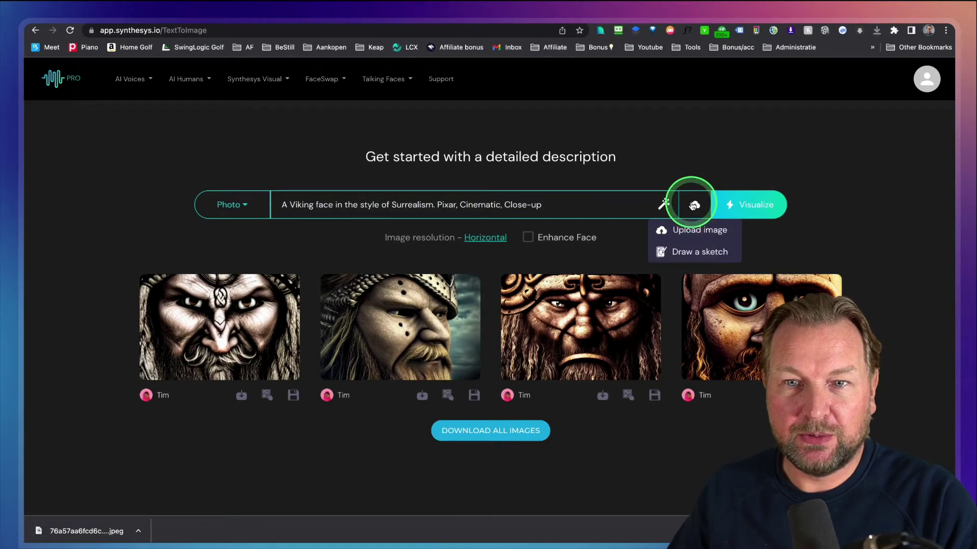
left_click(693, 231)
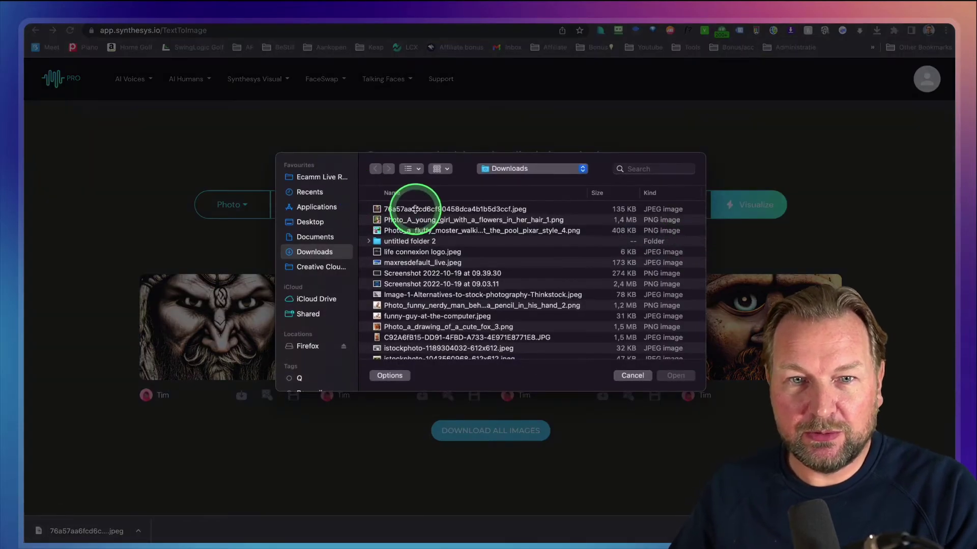
left_click(415, 209)
double_click(416, 209)
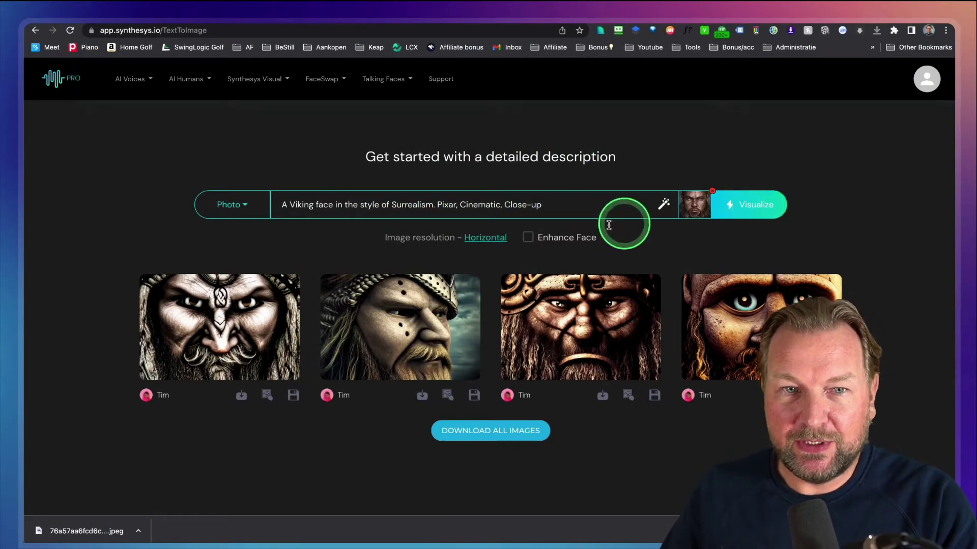
Shorten the description to "A Viking face, Cinematic, Close-up", generate images with the reference, and view the second result up close
double_click(397, 205)
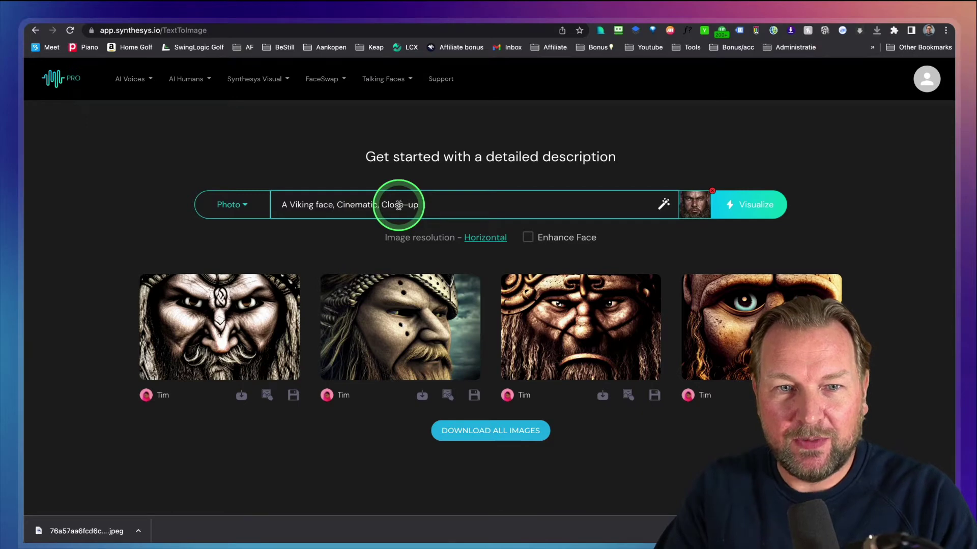
left_click(761, 210)
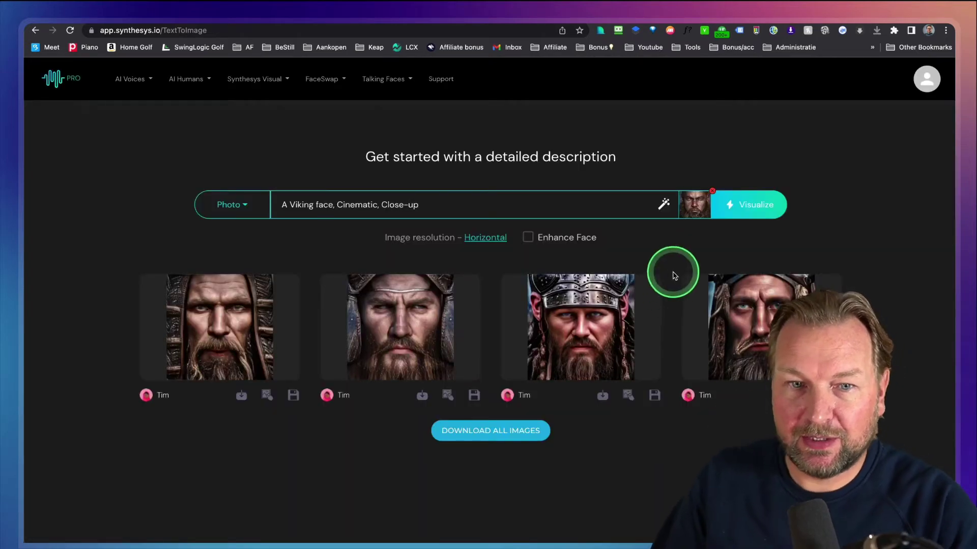
left_click(432, 291)
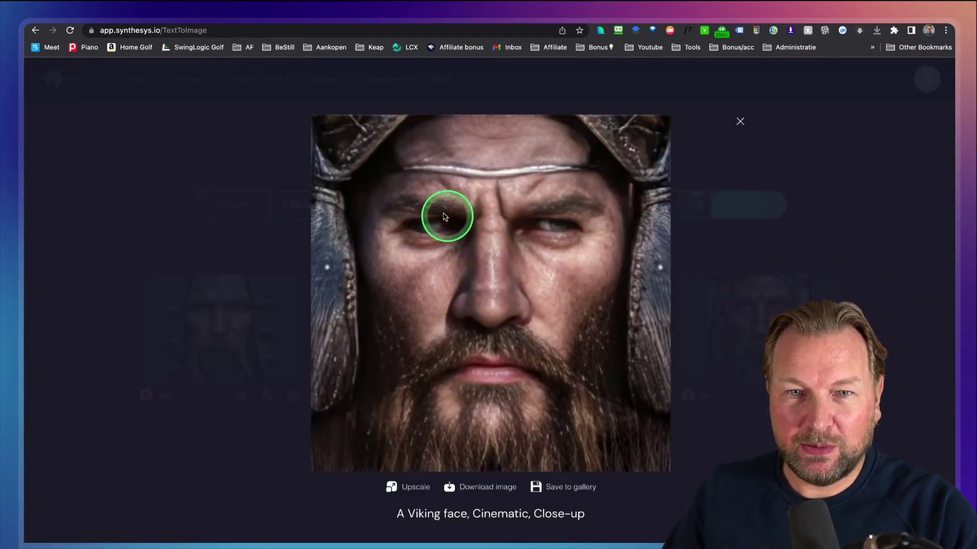
left_click(740, 124)
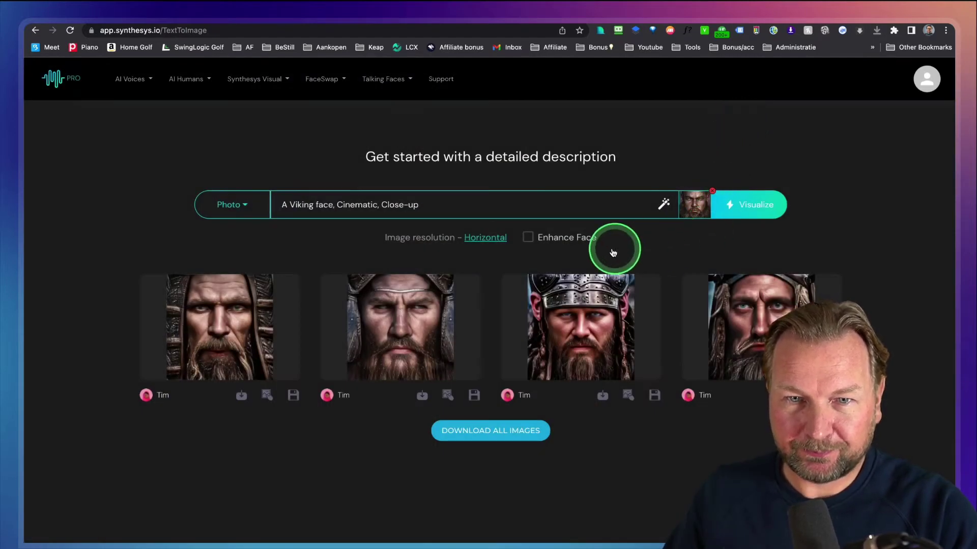
Regenerate the Viking face images with Enhance Face enabled and view the first result up close
mouse_move(543, 246)
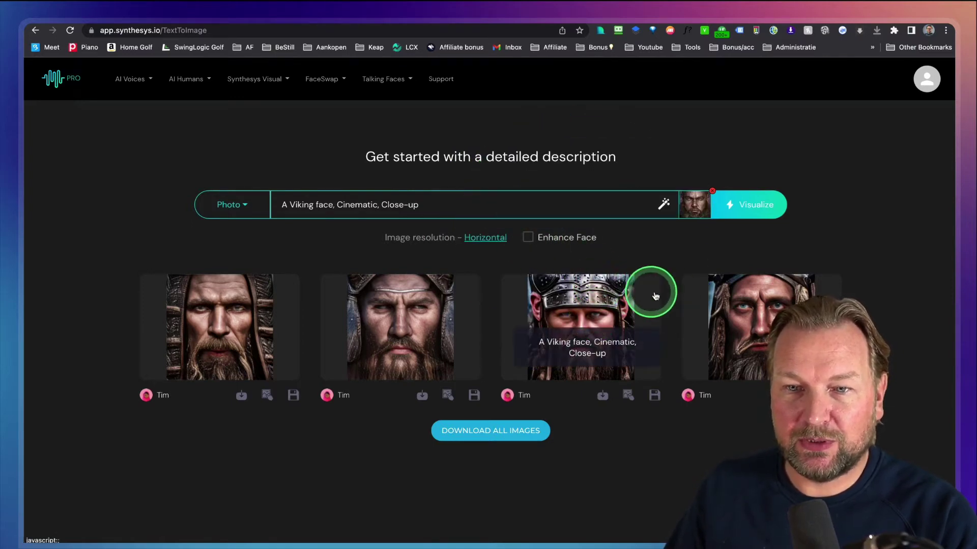
left_click(528, 238)
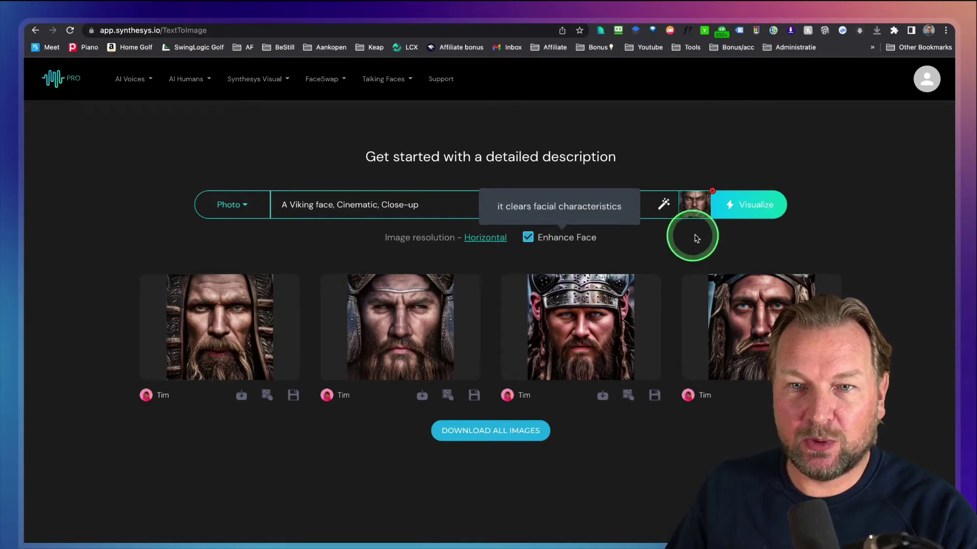
left_click(757, 208)
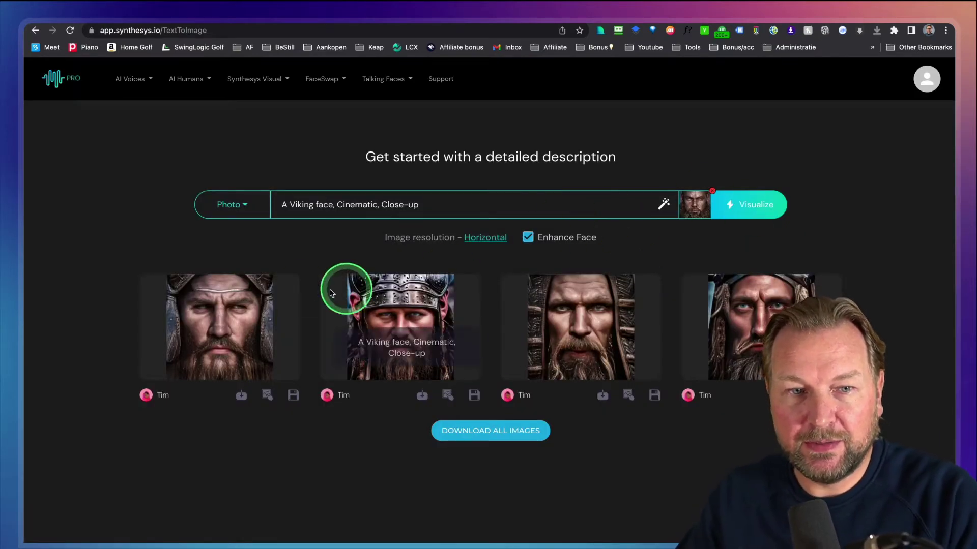
left_click(238, 301)
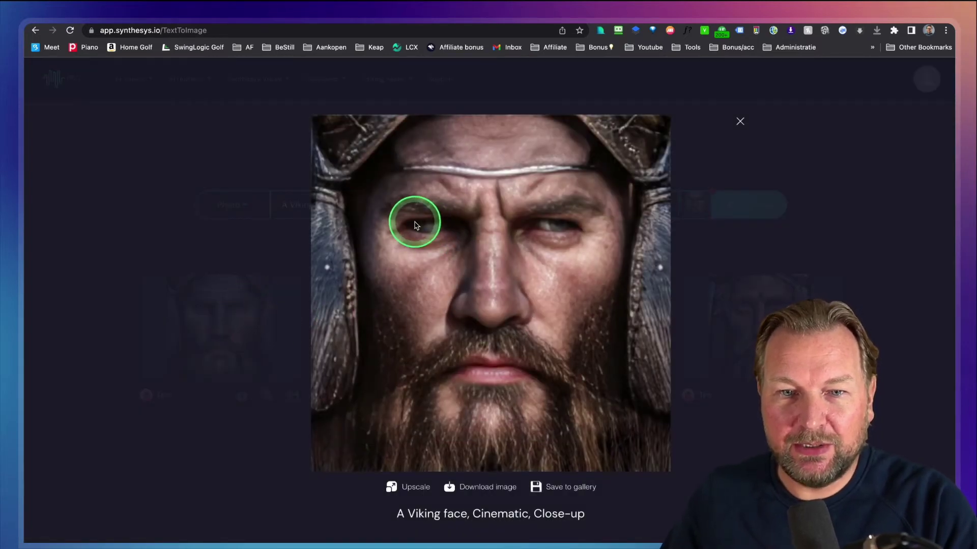
View the second, third and fourth generated Viking face images up close, one after another
left_click(740, 122)
left_click(432, 311)
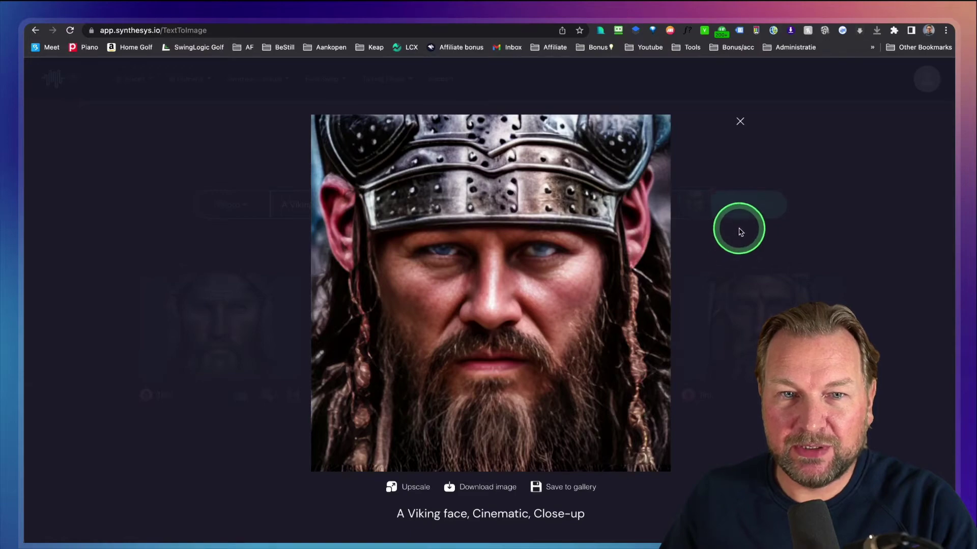
left_click(738, 122)
left_click(604, 290)
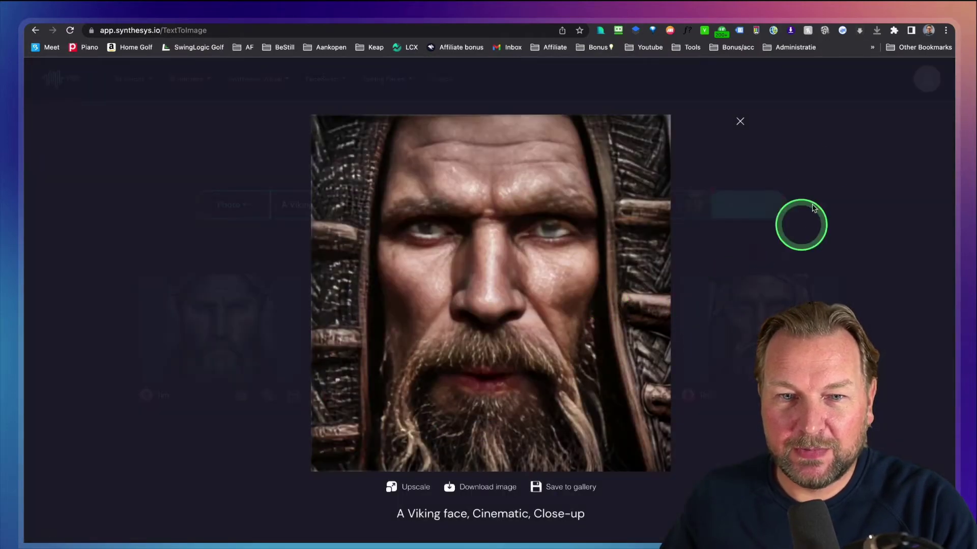
left_click(741, 121)
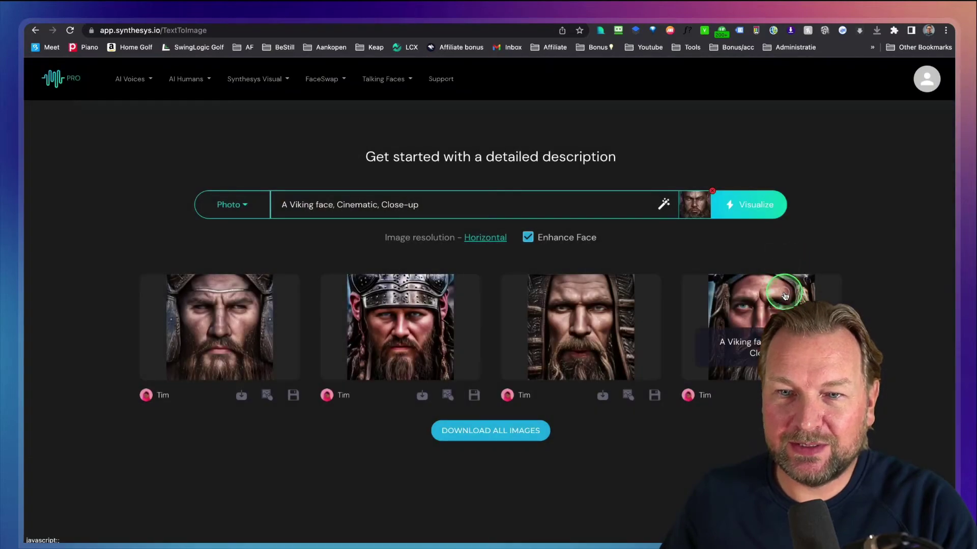
left_click(784, 296)
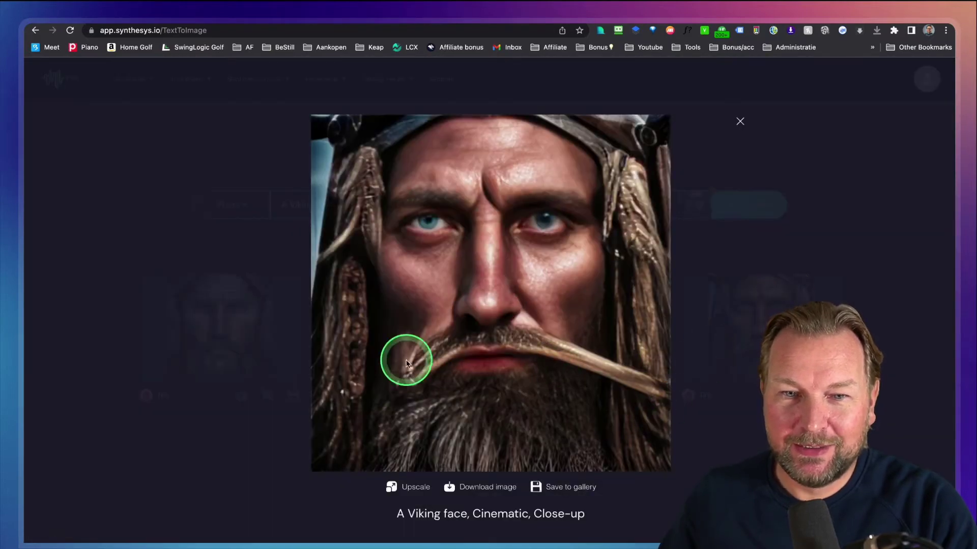
left_click(740, 121)
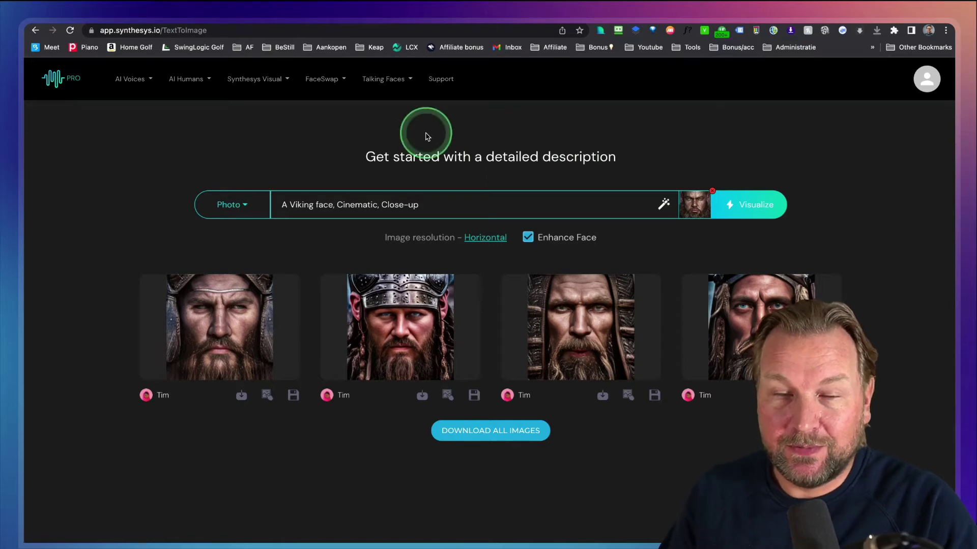
Open the Edit Image tool and upload the man's portrait JPG from untitled folder 2 after previewing it
left_click(253, 88)
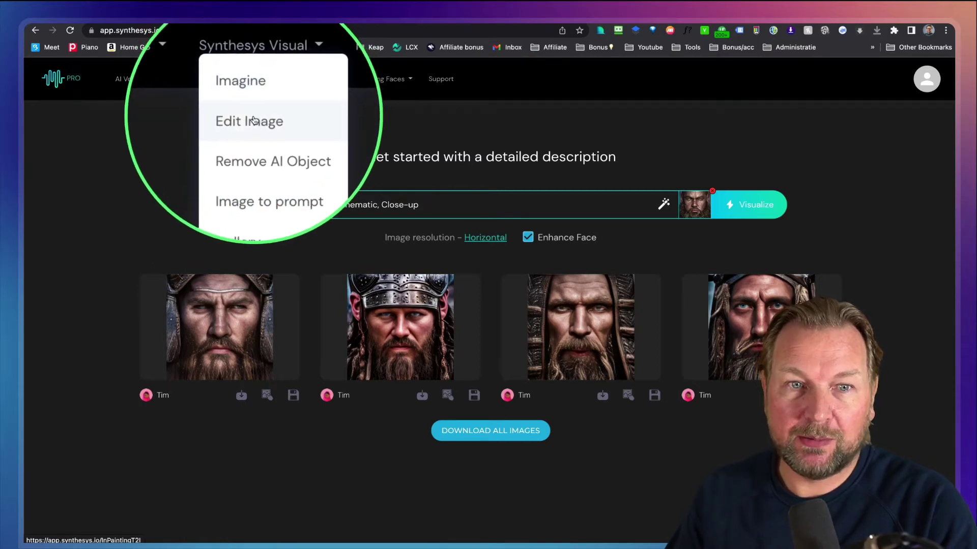
left_click(257, 123)
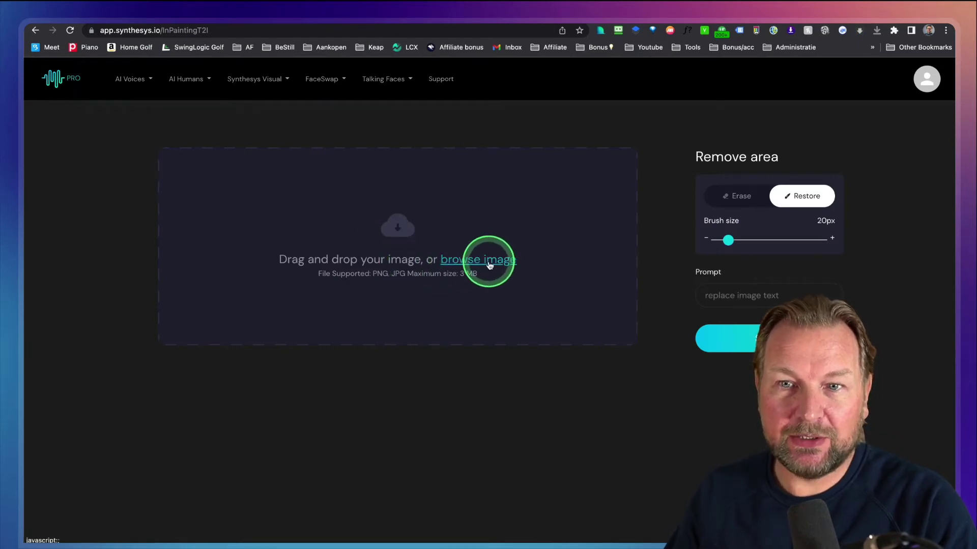
left_click(192, 80)
left_click(251, 80)
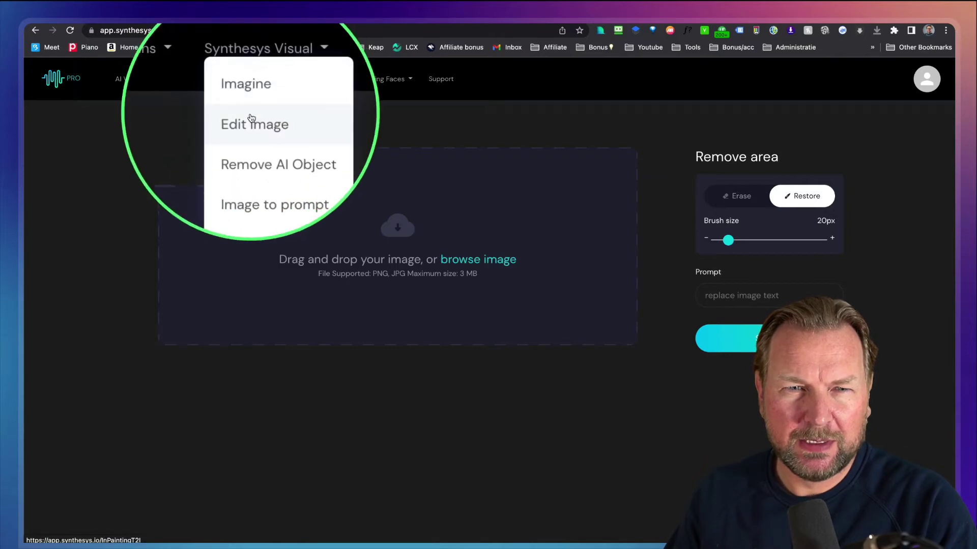
left_click(447, 114)
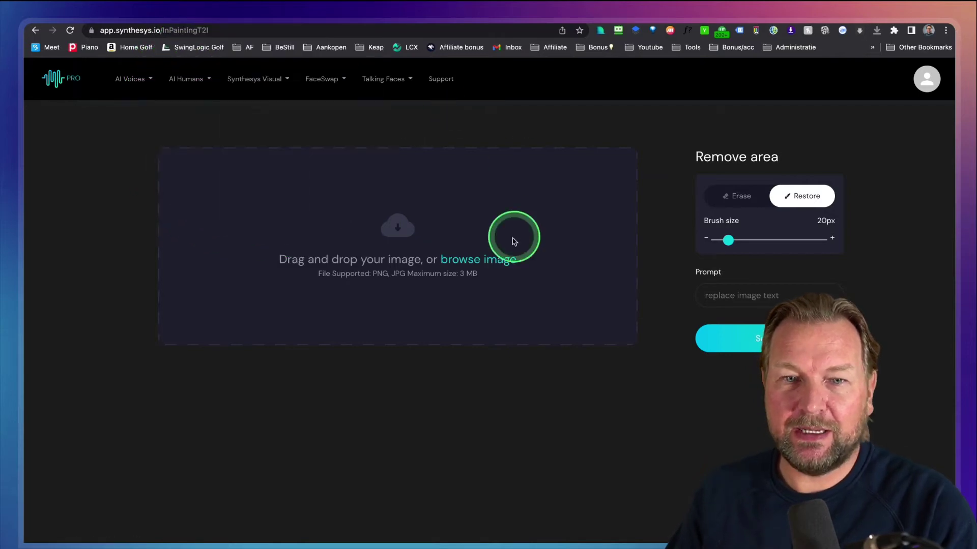
left_click(485, 262)
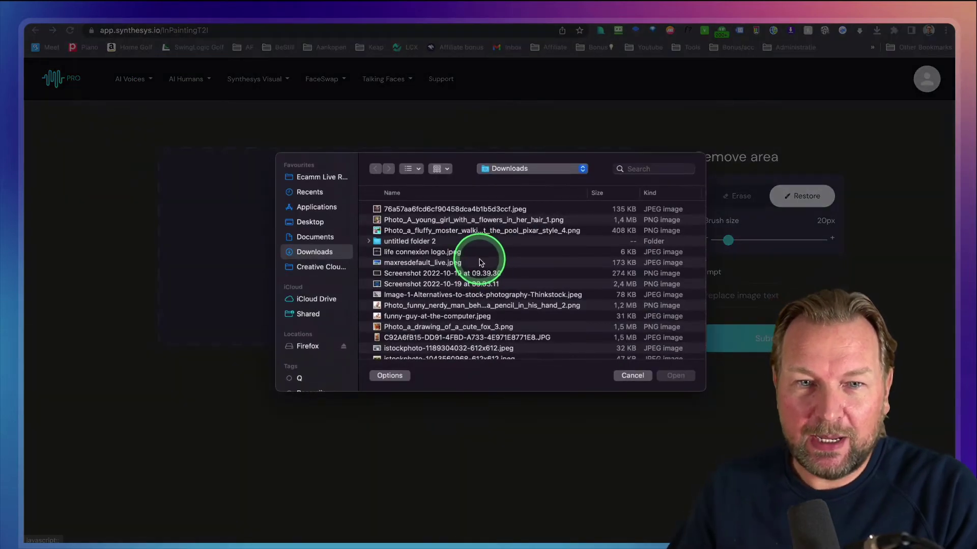
double_click(414, 242)
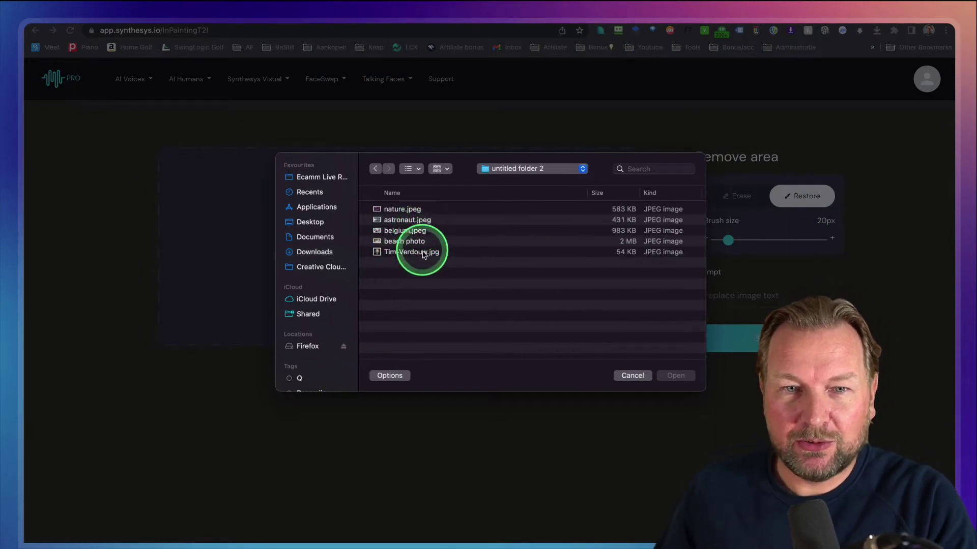
left_click(418, 254)
key("space")
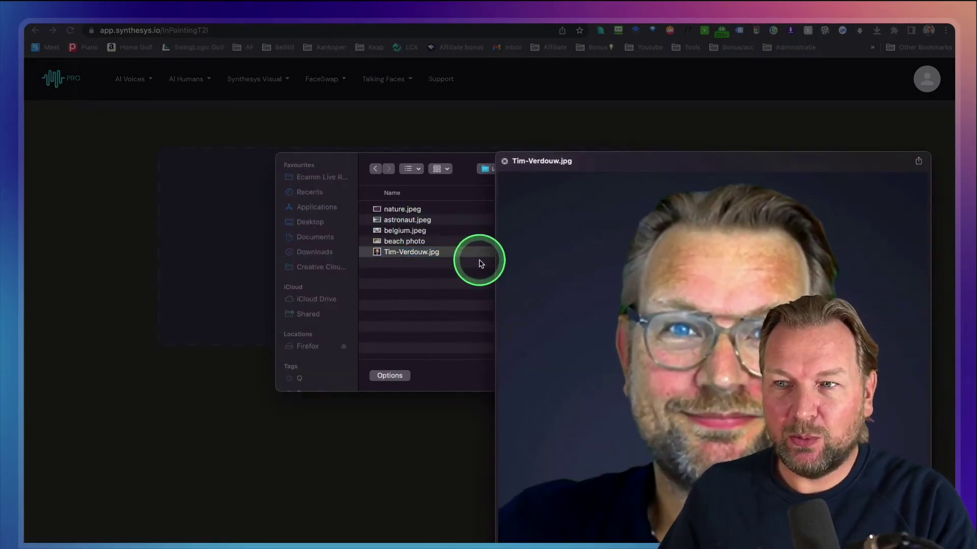
key("space")
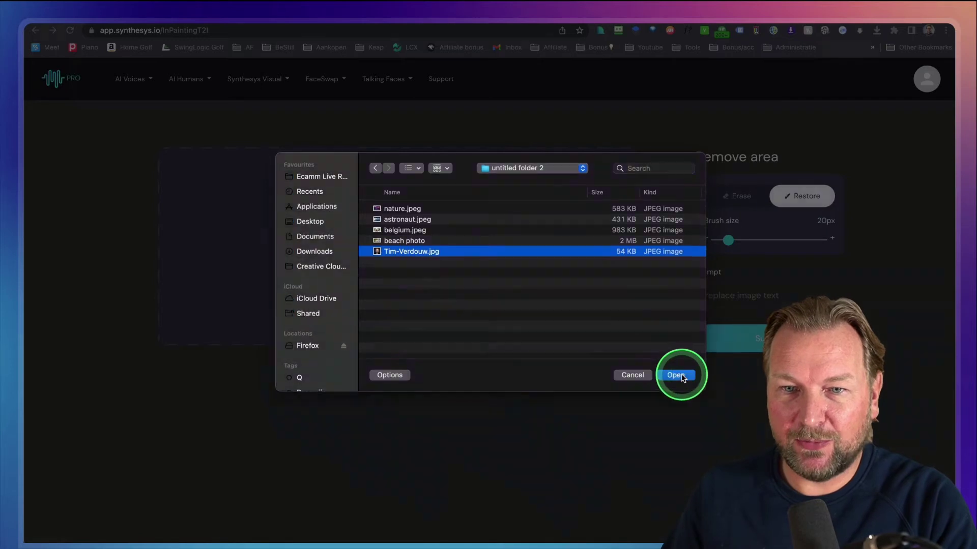
left_click(680, 378)
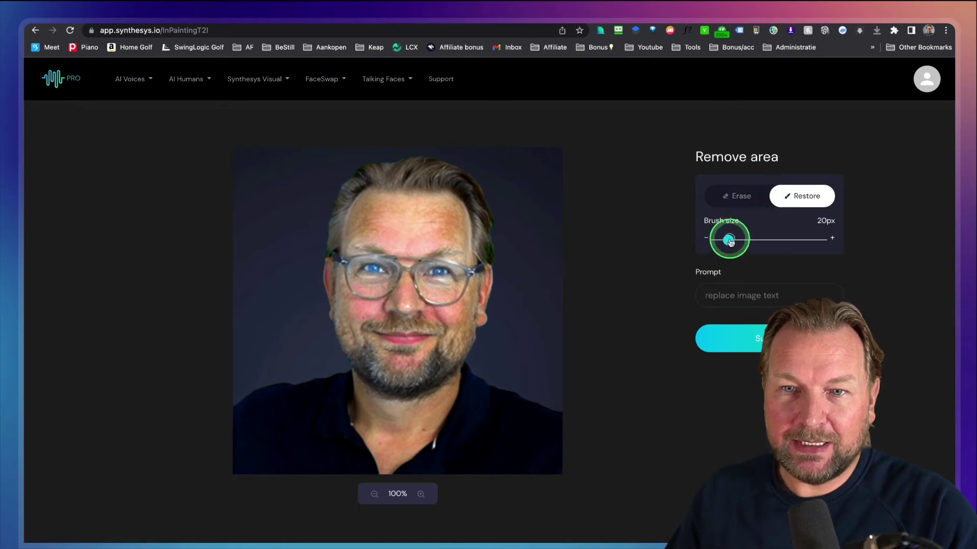
Set the brush size to 68 px and mask the man's whole head from hair to chin
left_click_drag(738, 240, 739, 240)
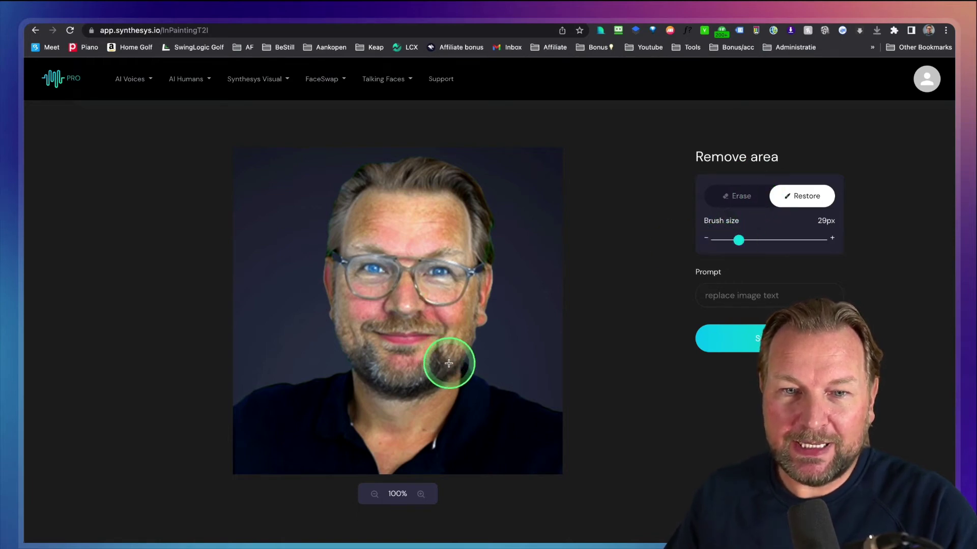
left_click_drag(445, 362, 405, 385)
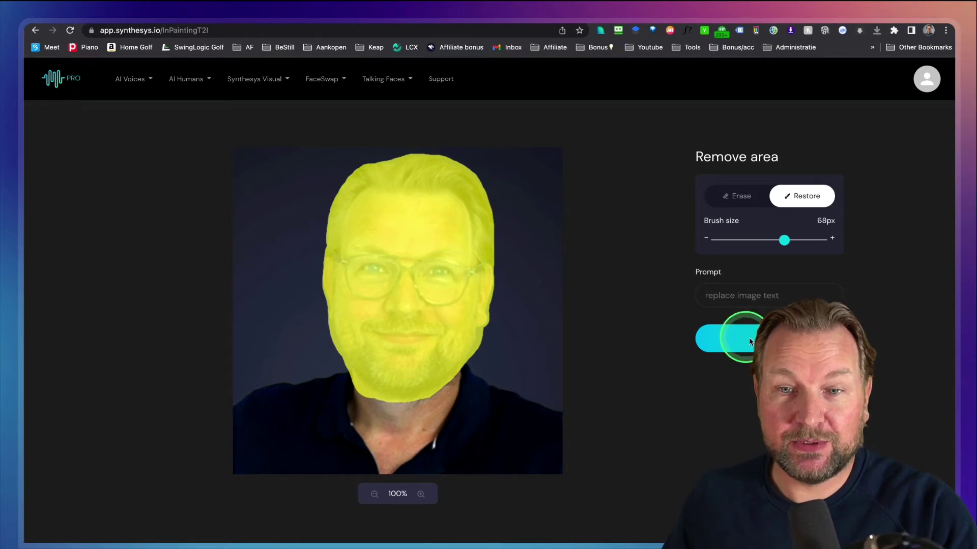
Replace the masked area using the prompt "face of donald trump" and save the result to the gallery
left_click(787, 293)
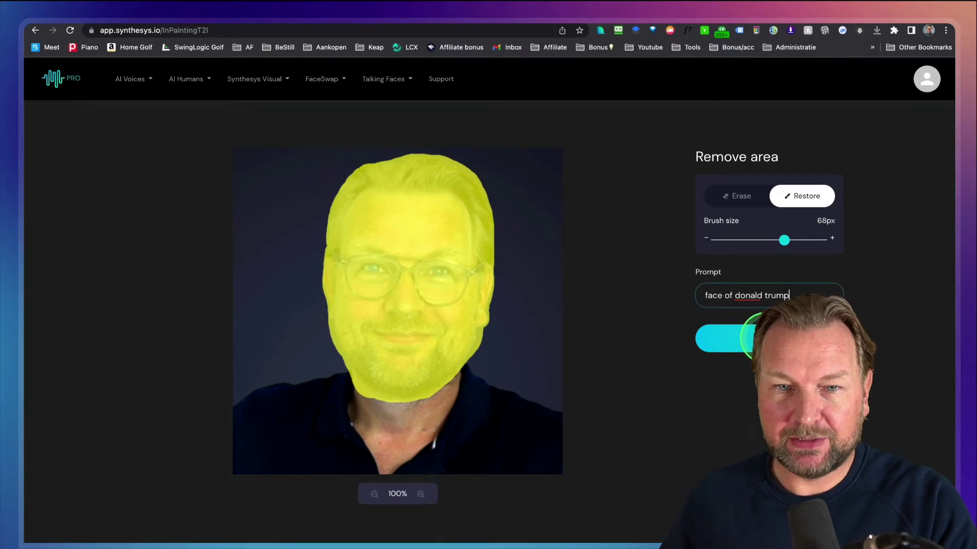
left_click(765, 337)
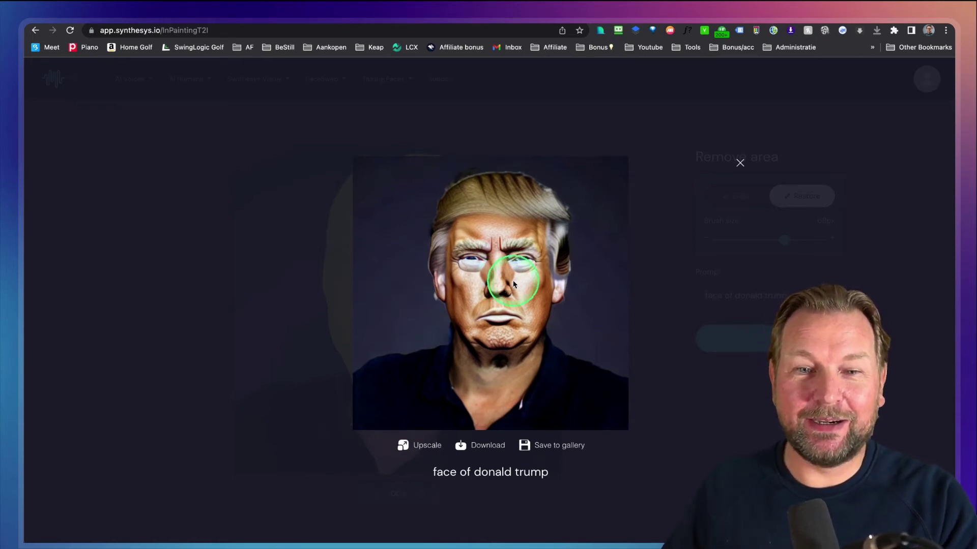
left_click(561, 451)
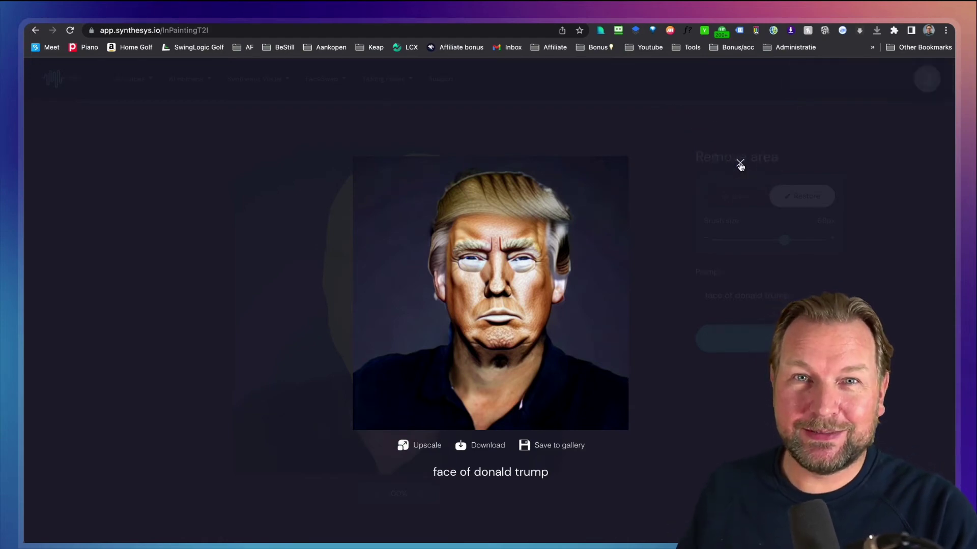
left_click(740, 165)
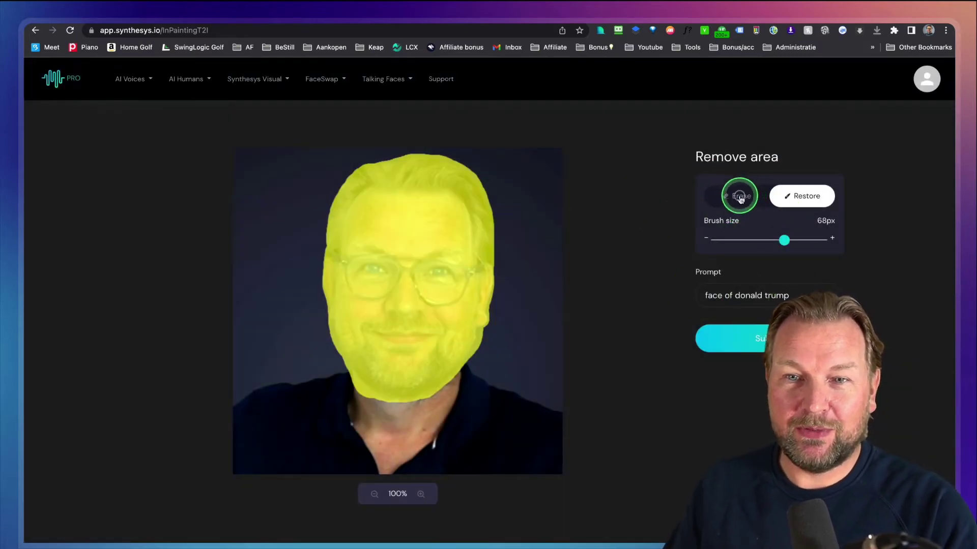
Erase the mask over the chin and lower beard, keeping the rest of the head masked
left_click(741, 197)
left_click_drag(458, 327, 477, 375)
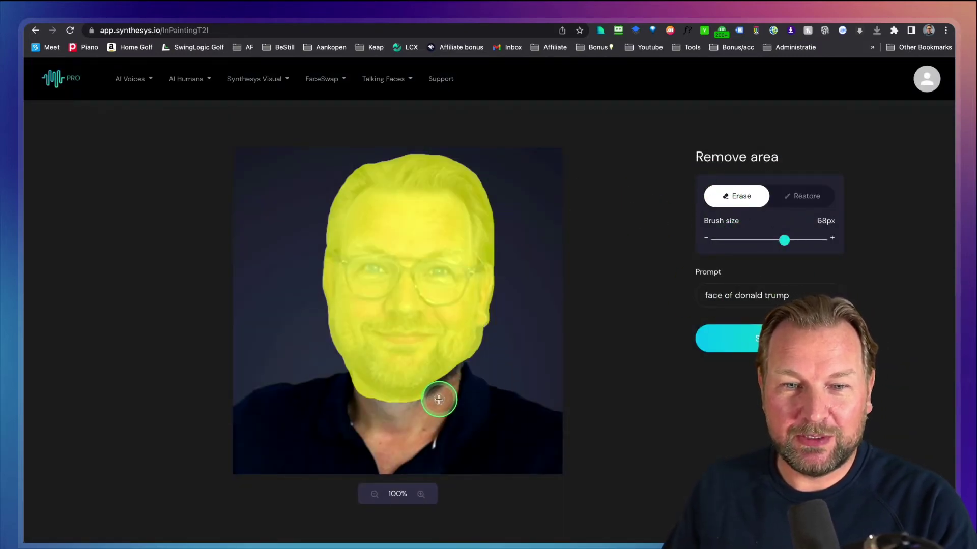
left_click_drag(351, 379, 434, 379)
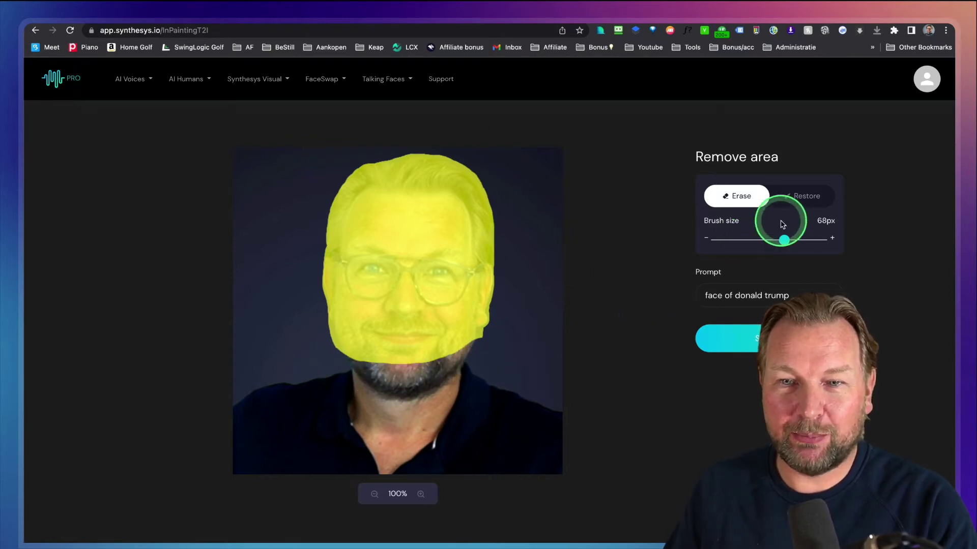
Leave the portrait edit for the Remove AI Object tool and upload belgium.jpeg from untitled folder 2
left_click(254, 85)
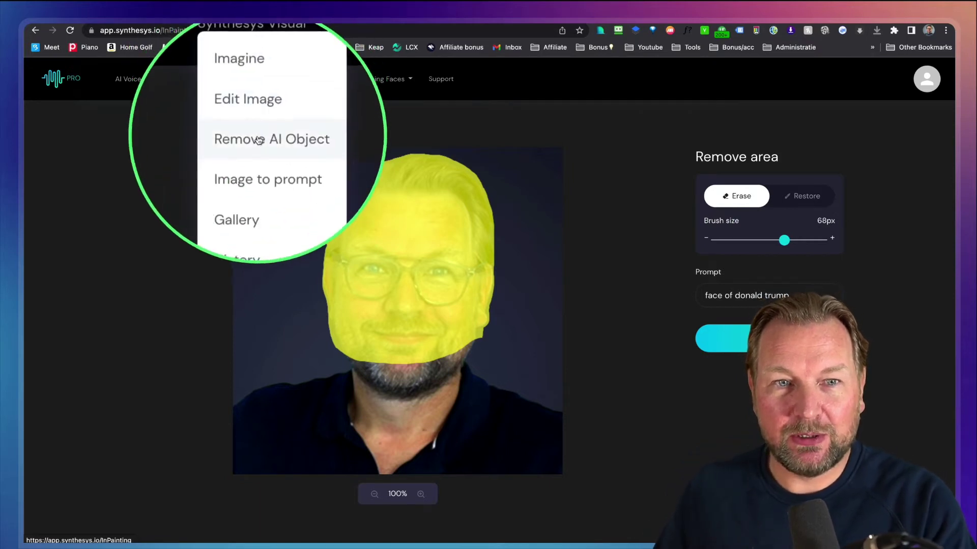
left_click(264, 141)
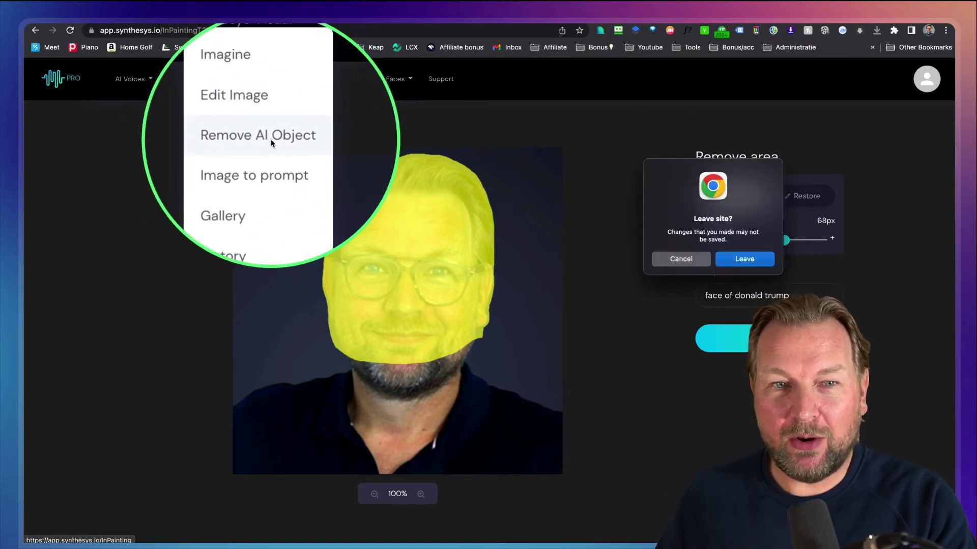
left_click(757, 260)
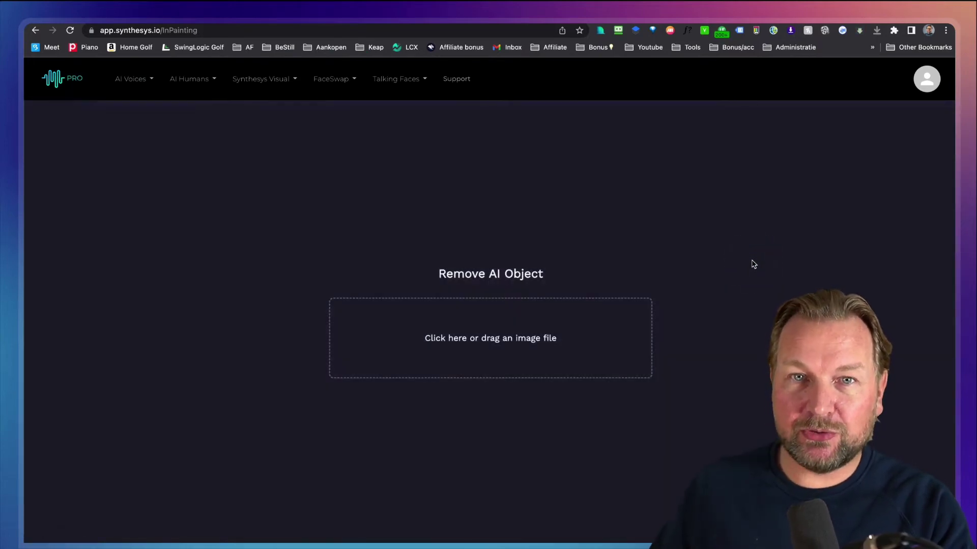
left_click(540, 305)
left_click(492, 334)
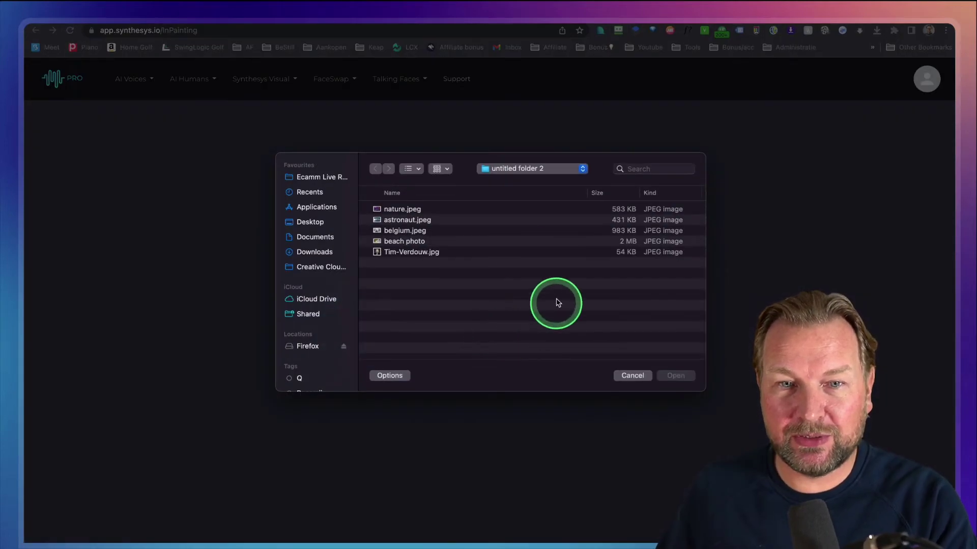
left_click(413, 231)
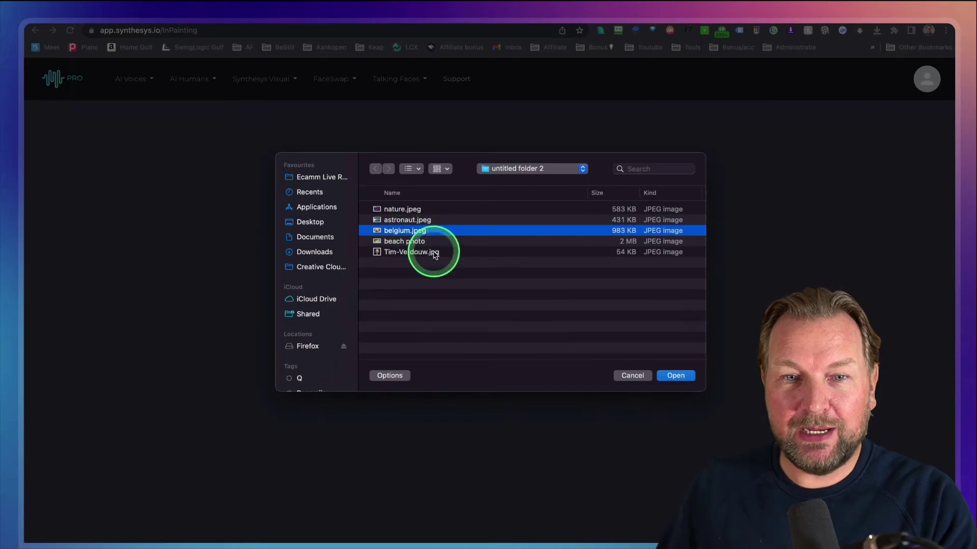
left_click(676, 376)
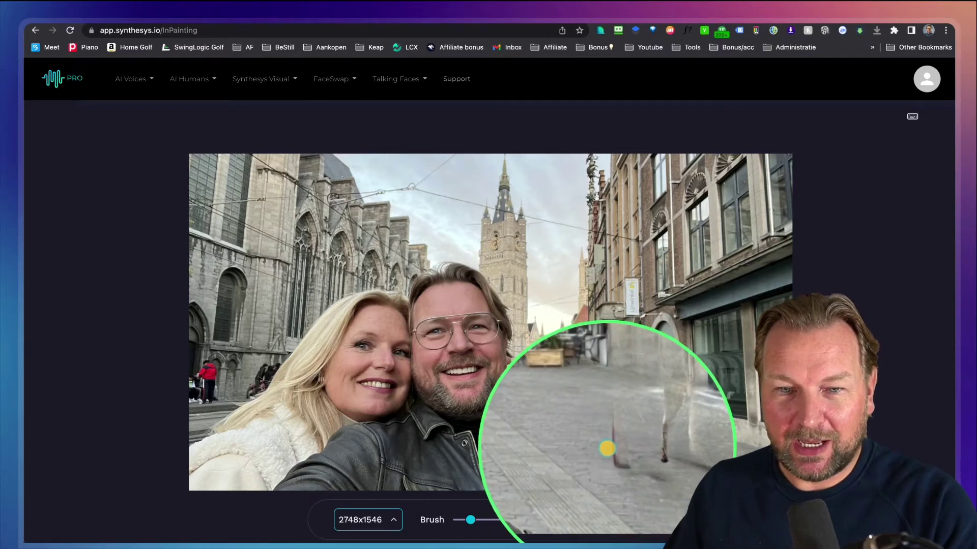
Brush away the remains of the walking couple on the pavement and the people in red beside the church
mouse_move(609, 409)
left_mouse_down()
mouse_move(611, 454)
mouse_move(627, 457)
left_mouse_up()
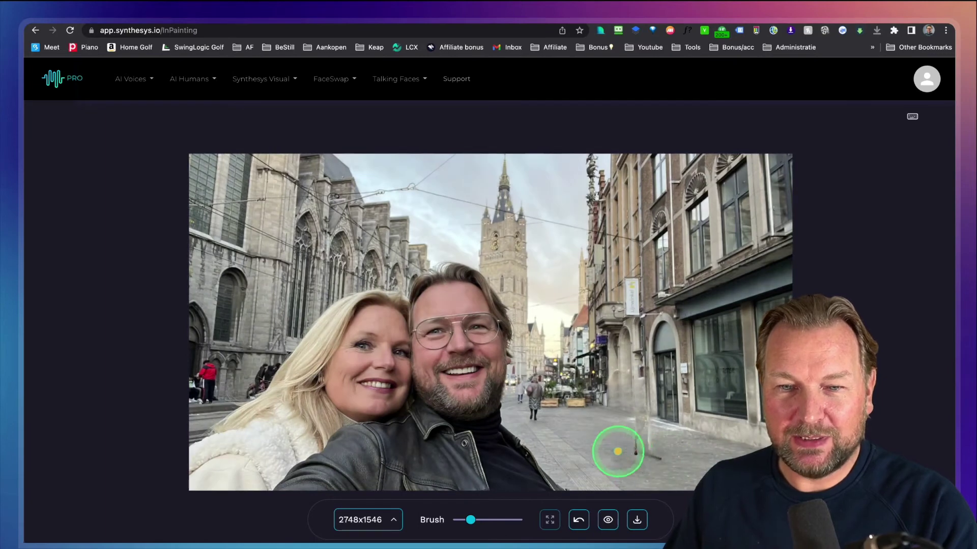
mouse_move(654, 460)
left_mouse_down()
mouse_move(665, 461)
mouse_move(631, 447)
mouse_move(634, 422)
mouse_move(642, 425)
mouse_move(650, 440)
mouse_move(631, 435)
left_mouse_up()
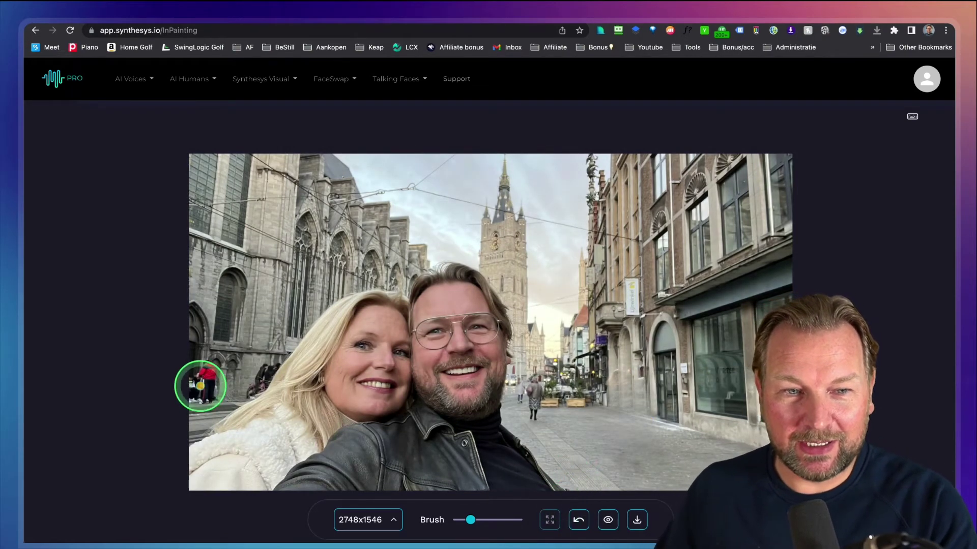
mouse_move(221, 401)
left_mouse_down()
mouse_move(190, 395)
mouse_move(188, 382)
mouse_move(205, 394)
mouse_move(198, 376)
mouse_move(206, 365)
mouse_move(208, 395)
mouse_move(211, 377)
left_mouse_up()
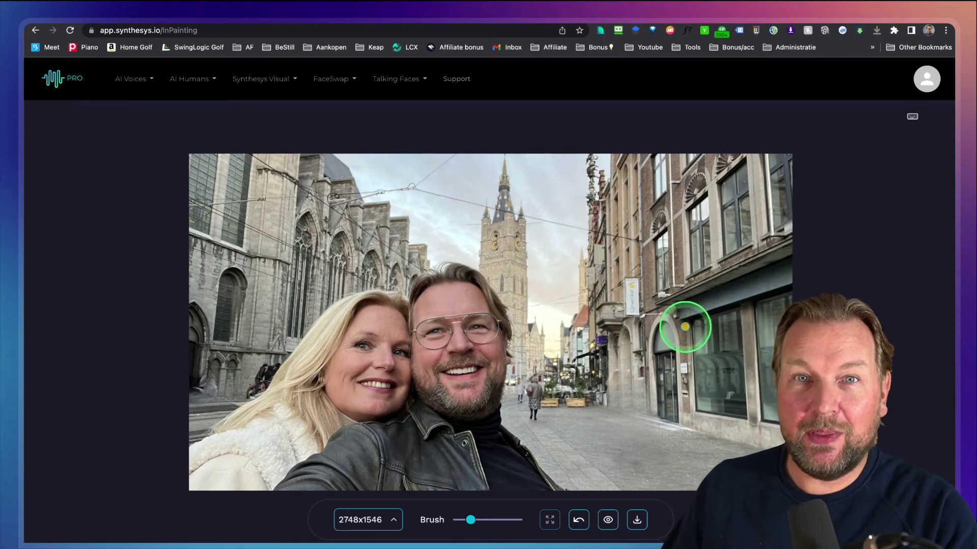
Compare the cleaned-up street photo with the original several times
left_click(608, 521)
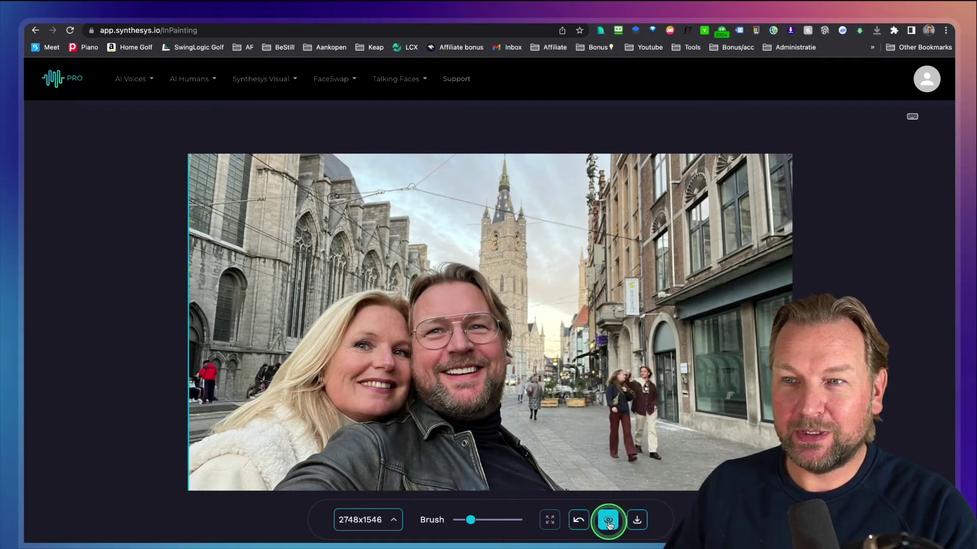
left_click(609, 525)
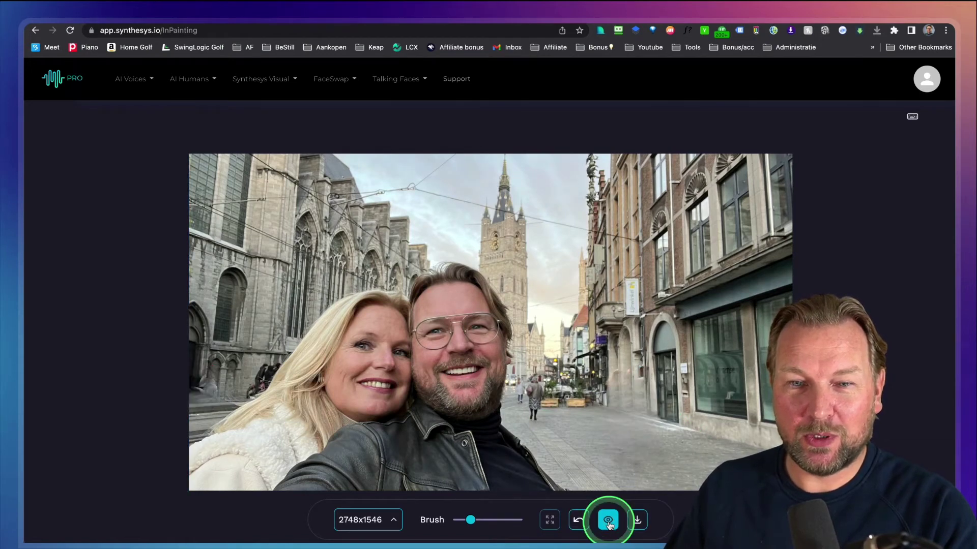
left_click(609, 524)
left_click(610, 525)
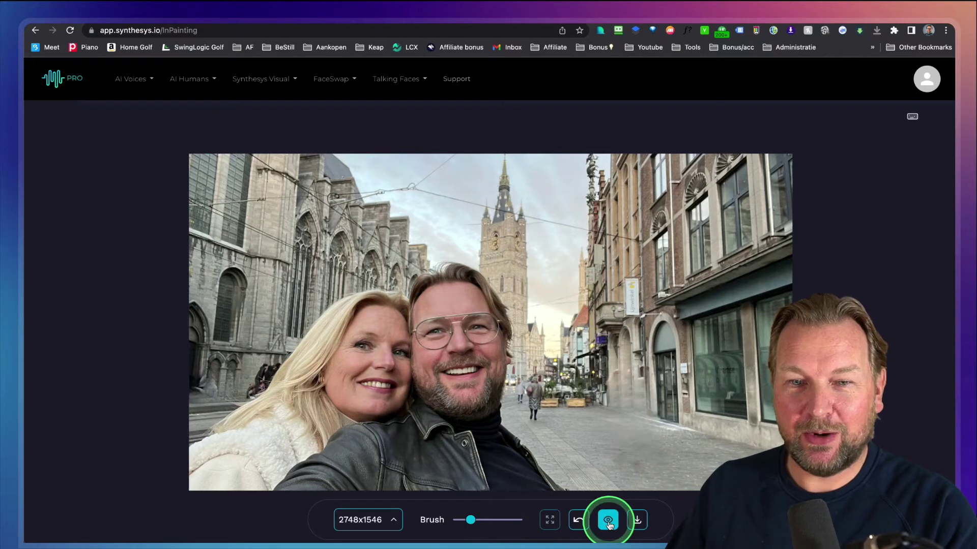
left_click(609, 525)
left_click(610, 524)
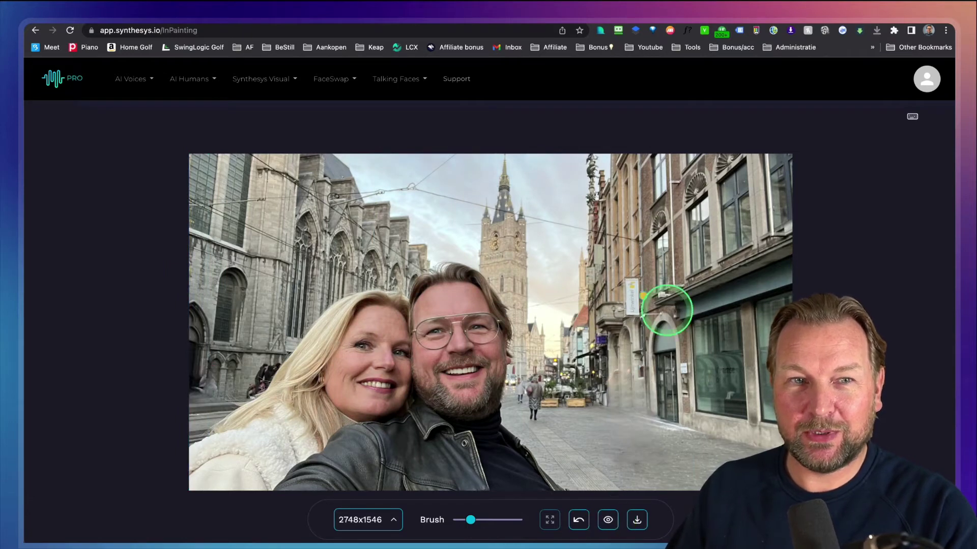
Start a fresh Remove AI Object session and upload the beach photo from untitled folder 2
left_click(192, 86)
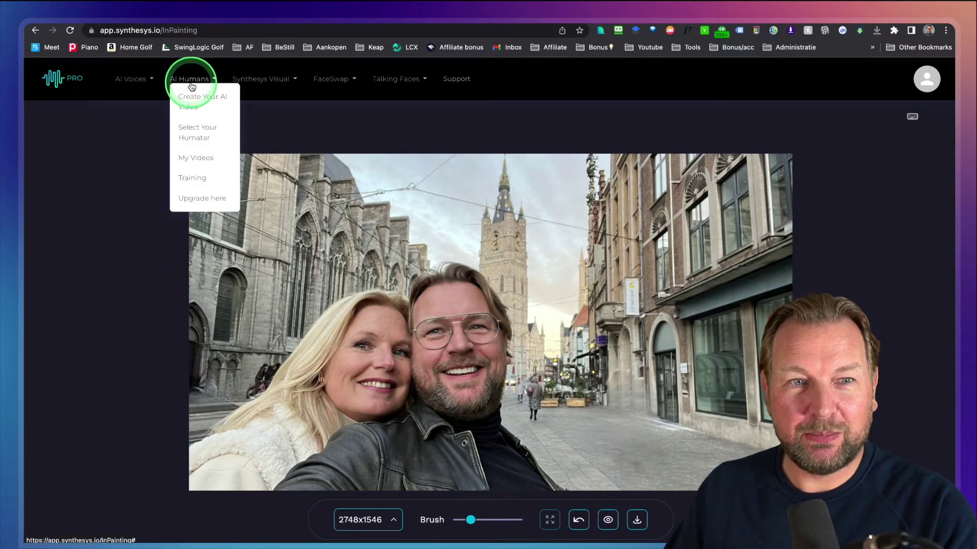
left_click(260, 81)
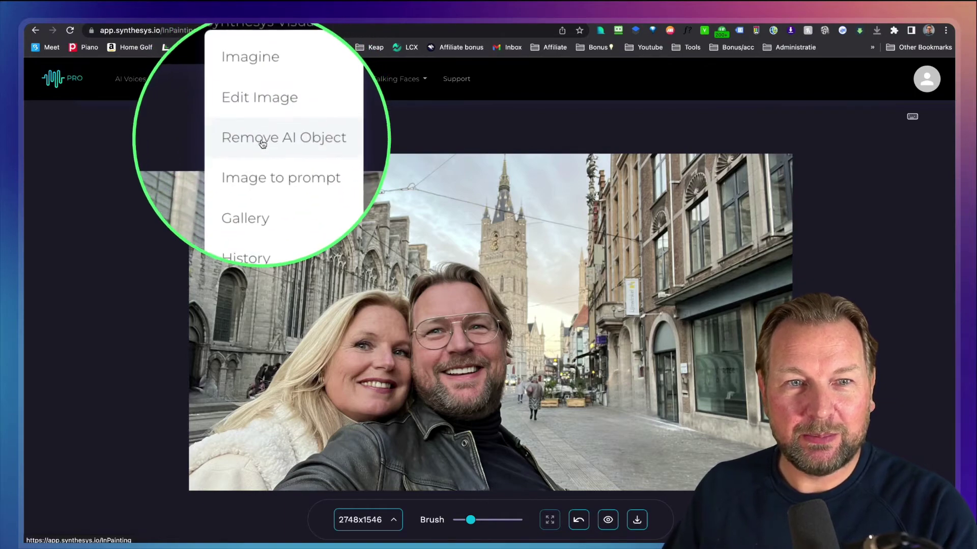
left_click(270, 145)
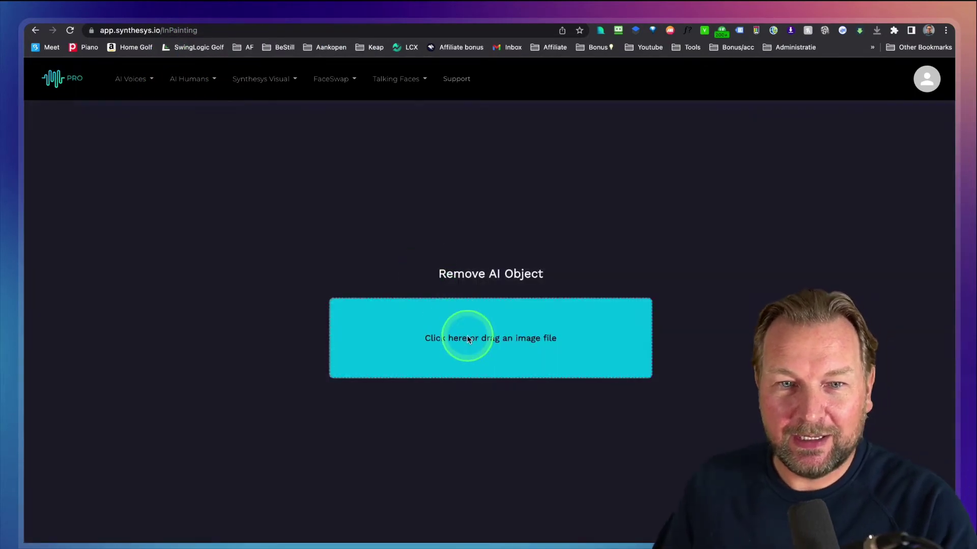
left_click(467, 335)
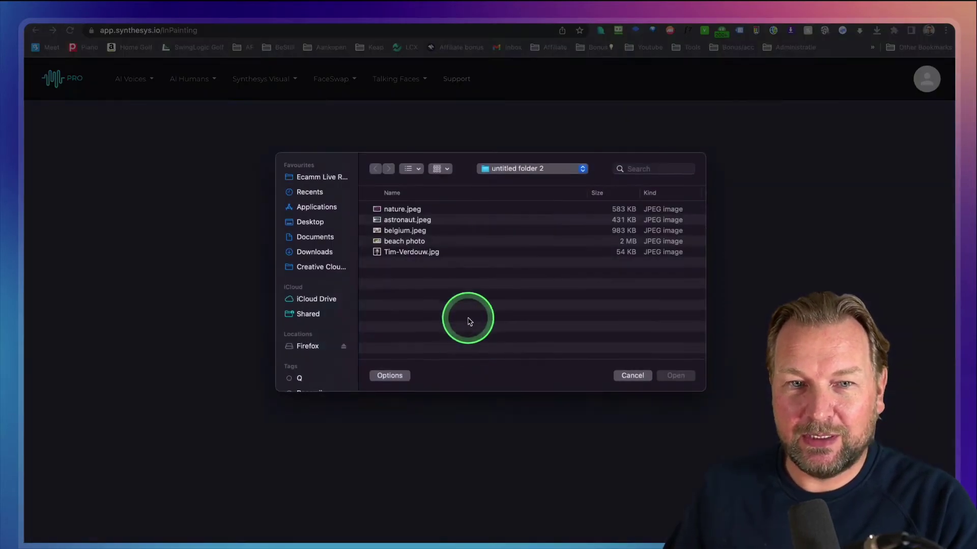
left_click(407, 242)
left_click(675, 376)
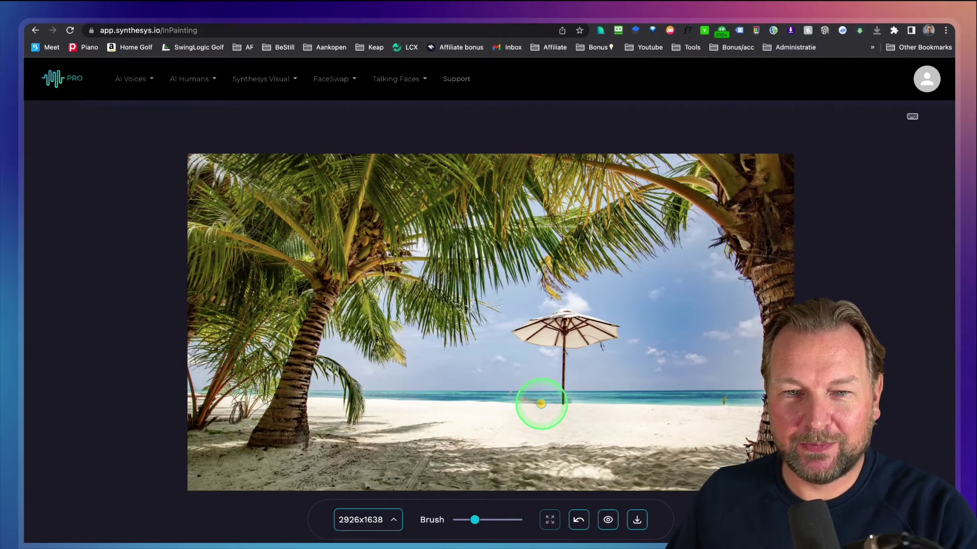
Brush over the small remnants along the shoreline and the entire parasol with its pole to remove them from the beach
key("z")
left_click(540, 404)
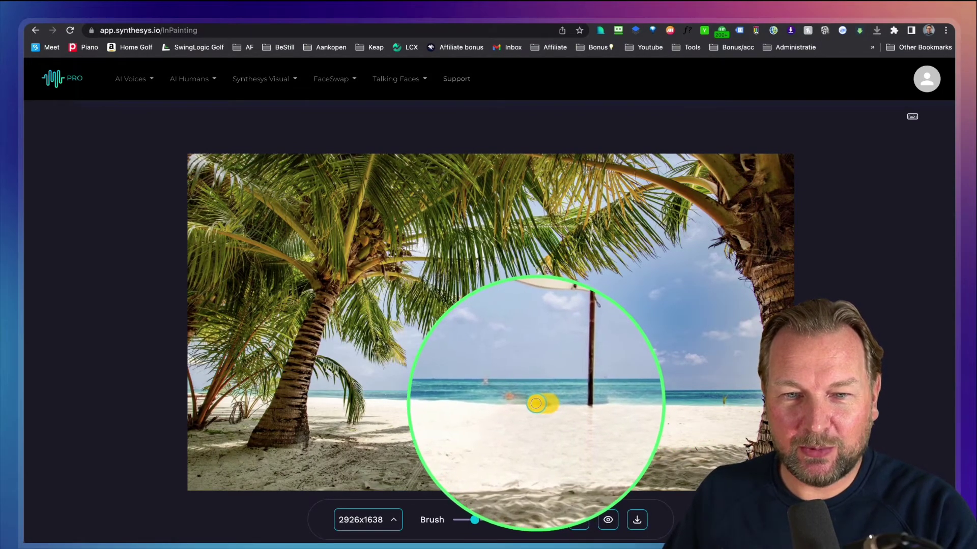
left_click(522, 401)
left_click(511, 393)
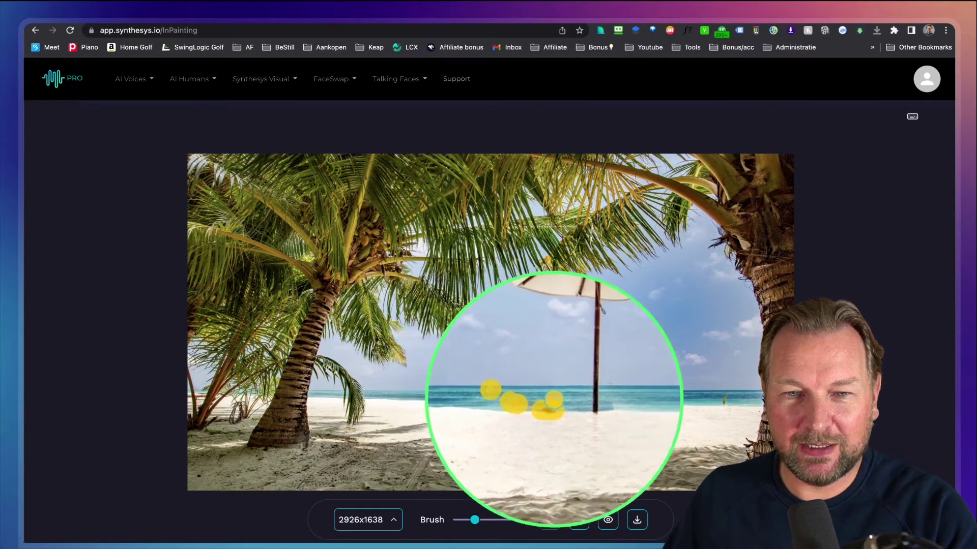
left_click_drag(561, 434, 562, 351)
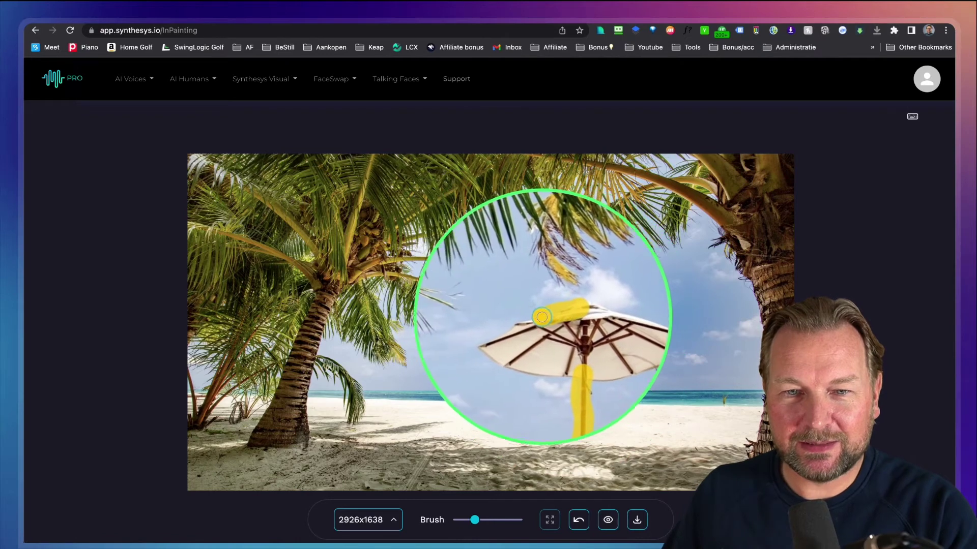
mouse_move(516, 332)
left_mouse_down()
mouse_move(601, 348)
mouse_move(618, 329)
mouse_move(566, 311)
mouse_move(527, 332)
mouse_move(607, 330)
mouse_move(539, 331)
mouse_move(585, 324)
mouse_move(563, 322)
mouse_move(570, 315)
mouse_move(563, 349)
left_mouse_up()
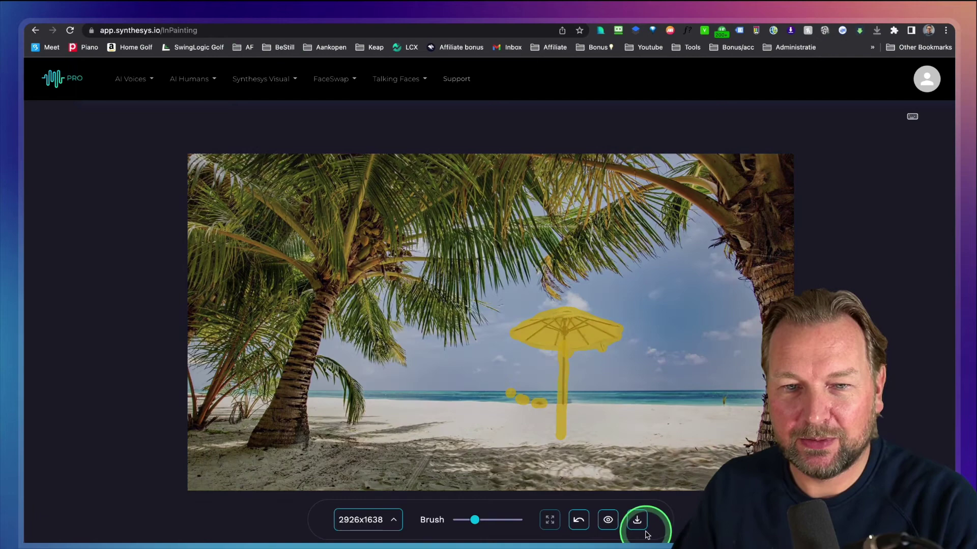
left_click(645, 521)
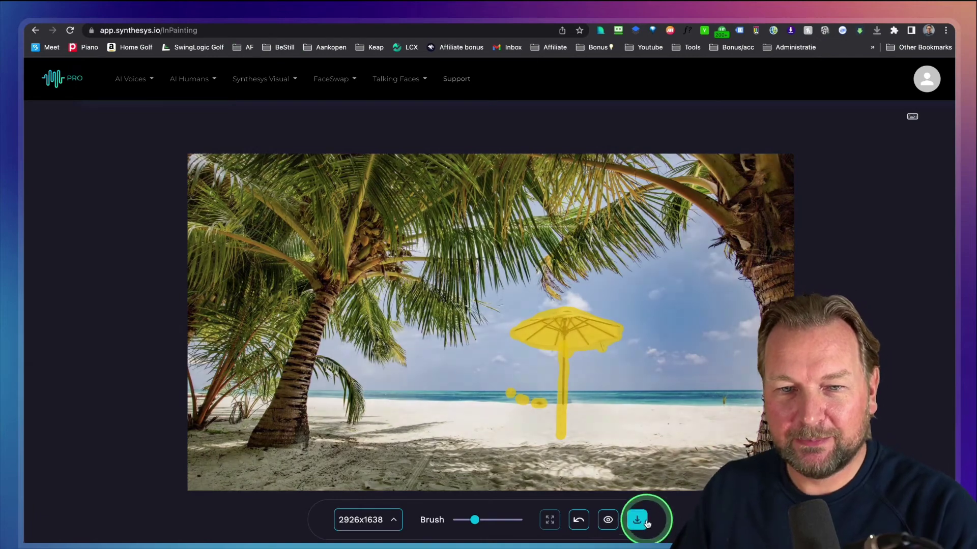
Brush away the leftovers at the parasol's waterline, the small object in the sea and the tracks in the foreground sand
left_click_drag(585, 401, 505, 400)
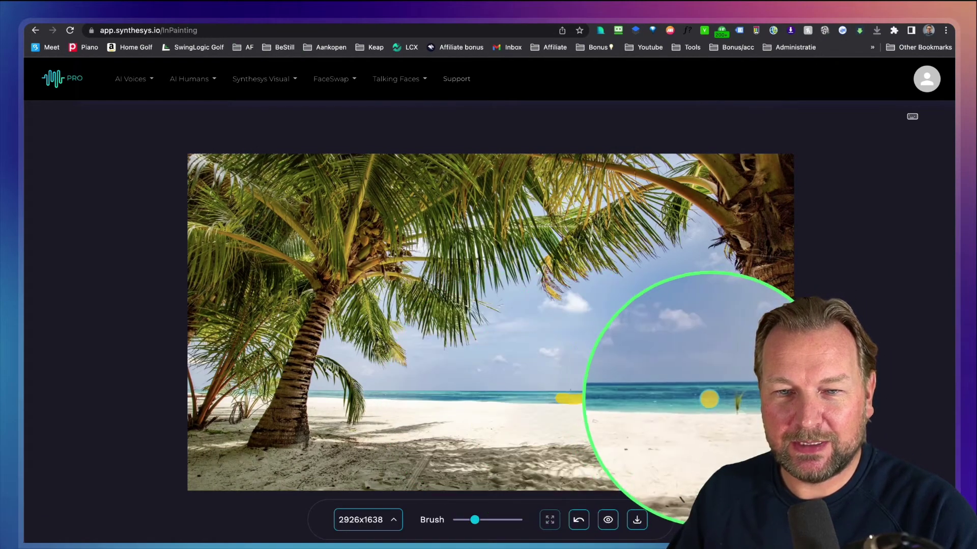
left_click(724, 401)
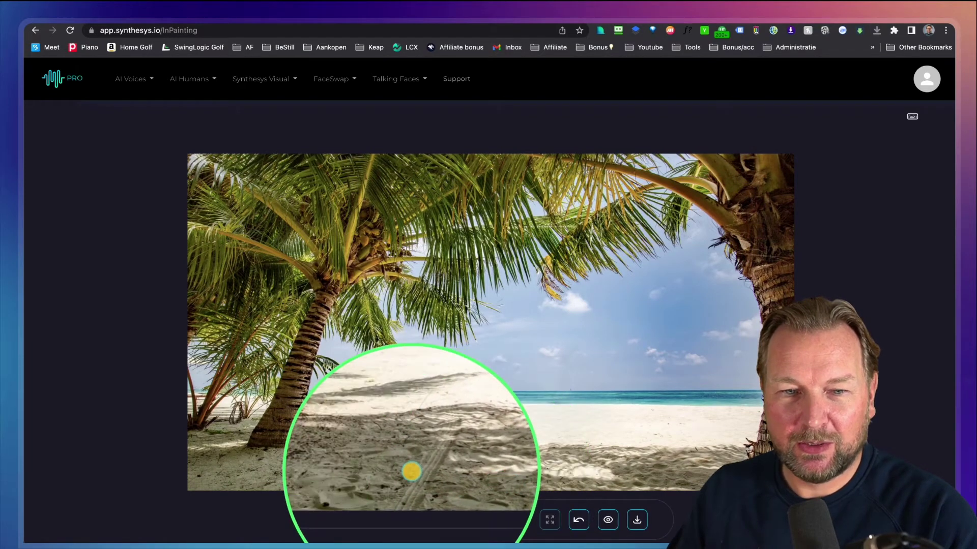
mouse_move(440, 439)
left_mouse_down()
mouse_move(405, 493)
mouse_move(425, 463)
left_mouse_up()
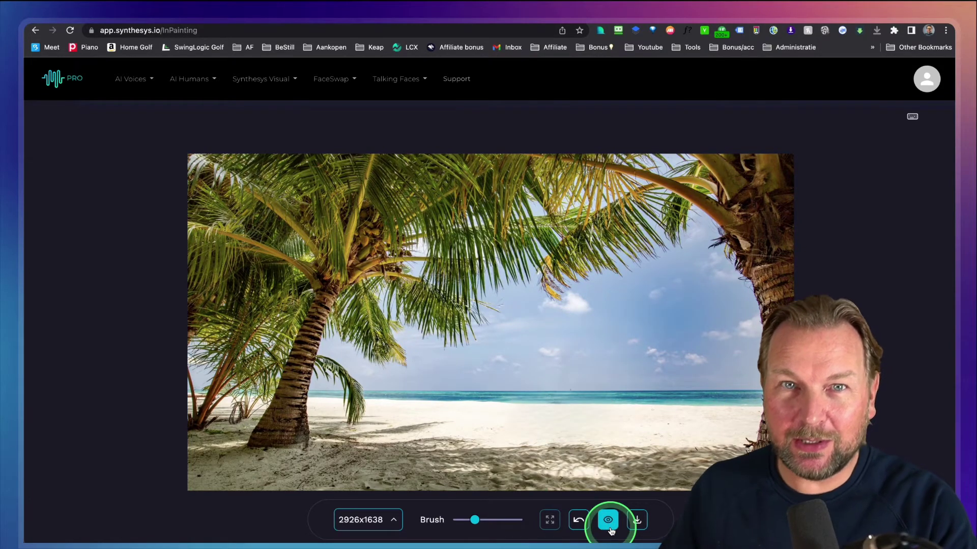
Switch to the Image to prompt tool, preview astronaut.jpeg from untitled folder 2 and upload it
left_click(284, 84)
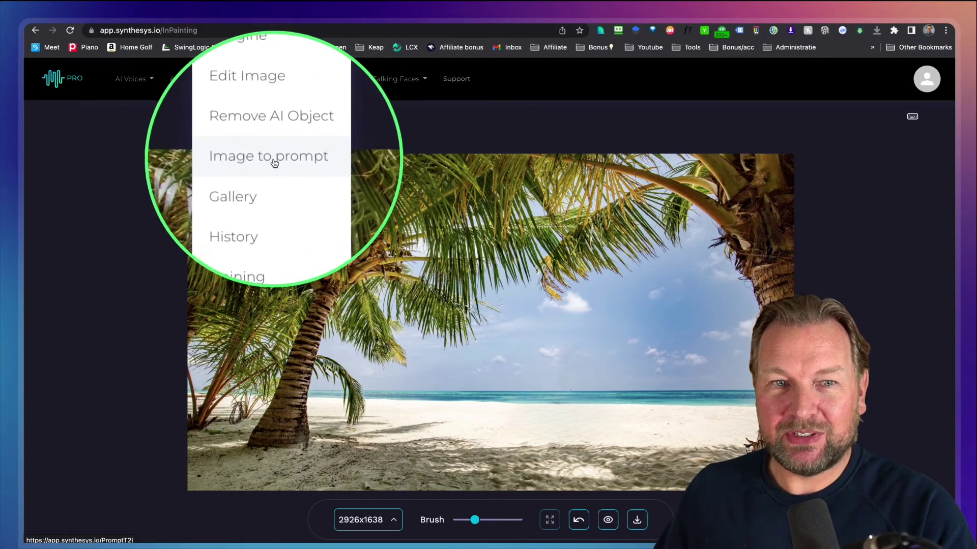
left_click(273, 161)
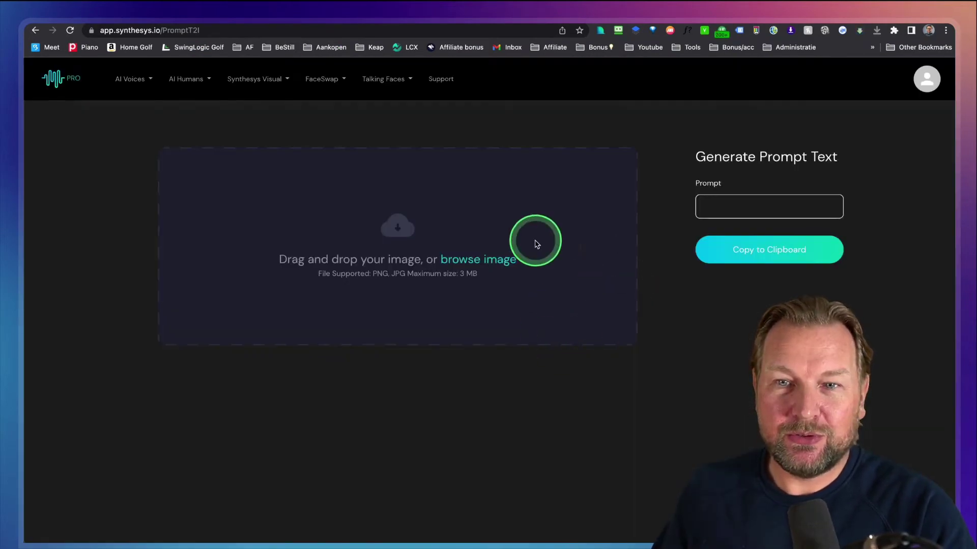
left_click(501, 265)
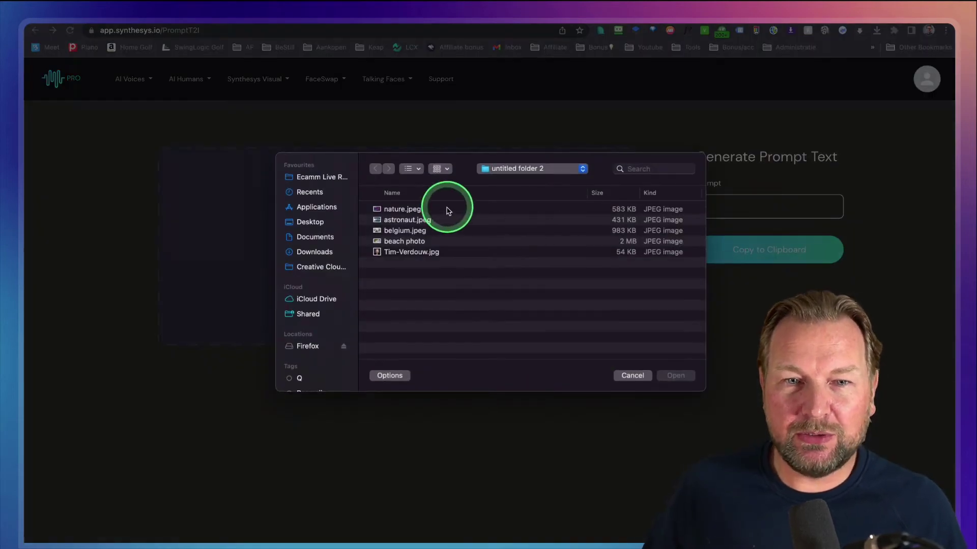
left_click(427, 242)
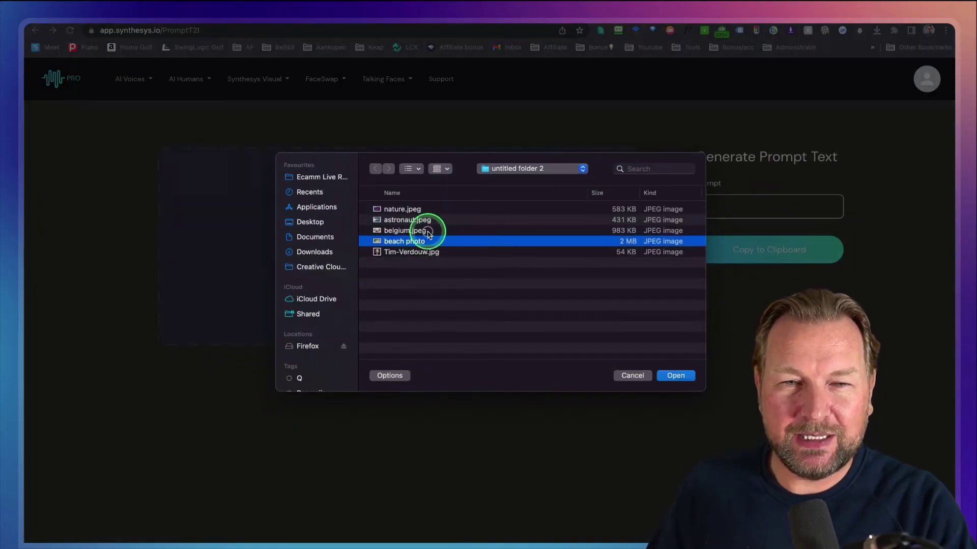
left_click(428, 232)
left_click(463, 220)
key("space")
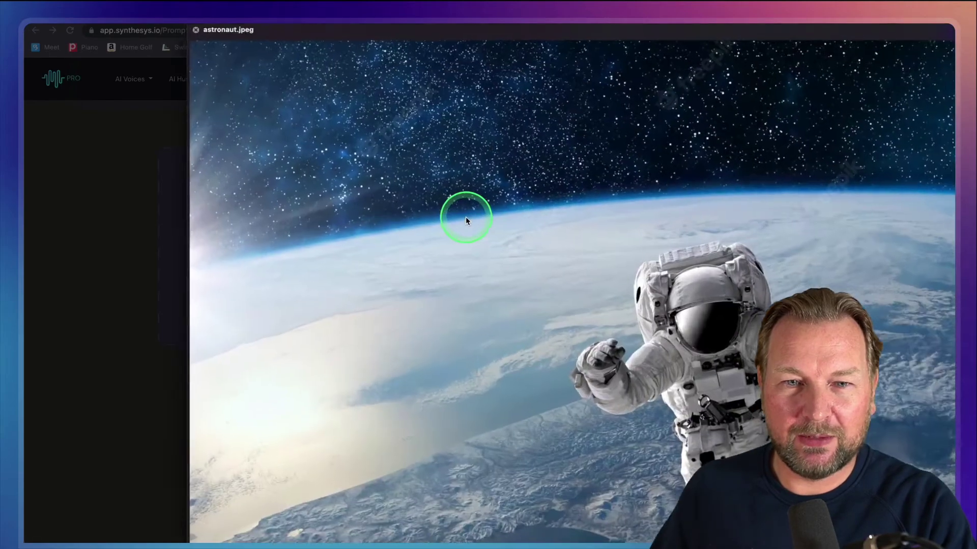
key("space")
key("space")
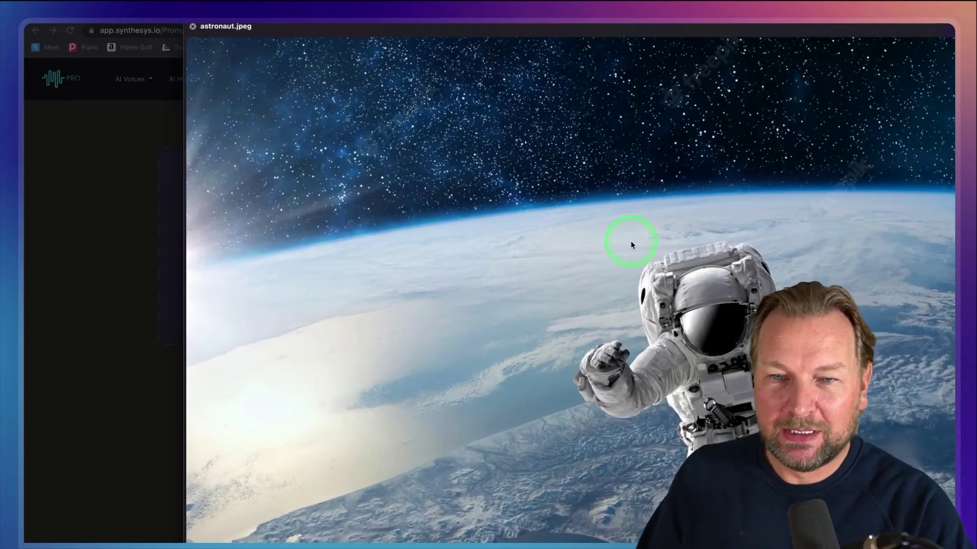
key("space")
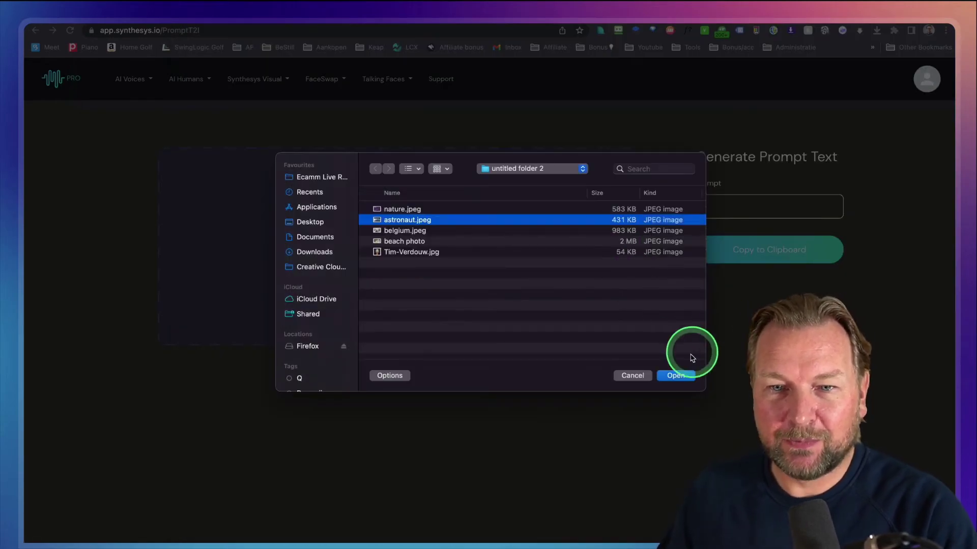
left_click(678, 376)
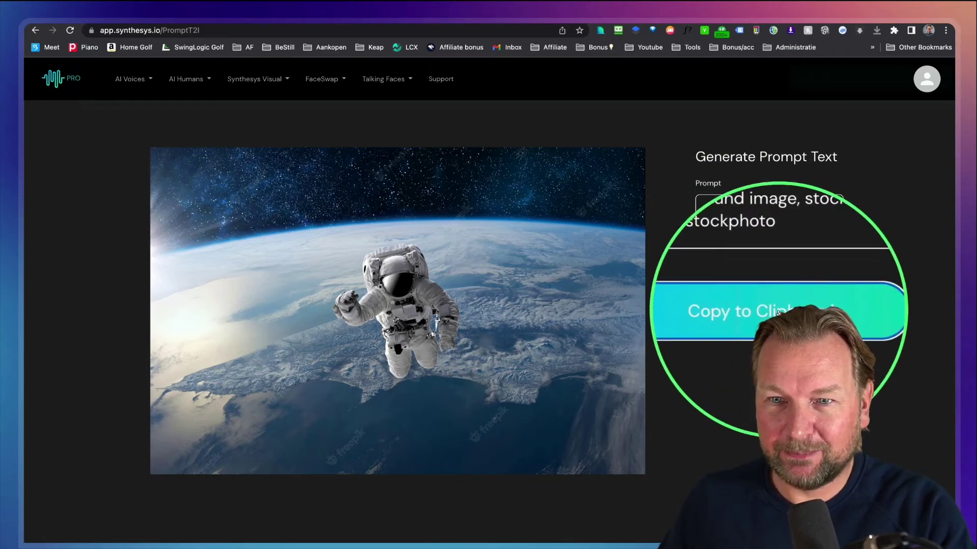
Copy the generated astronaut prompt and paste it as the image description in Imagine, leaving the current page
left_click(777, 311)
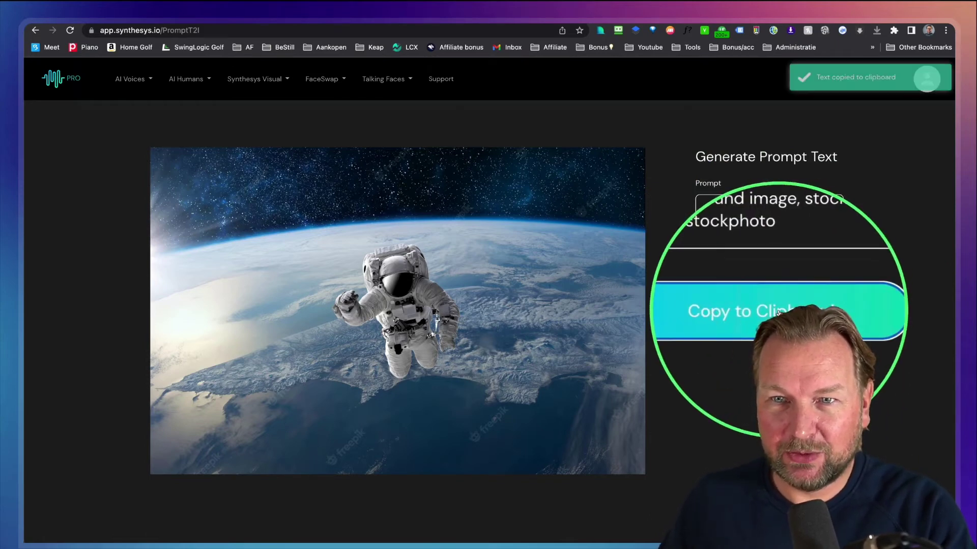
left_click(243, 81)
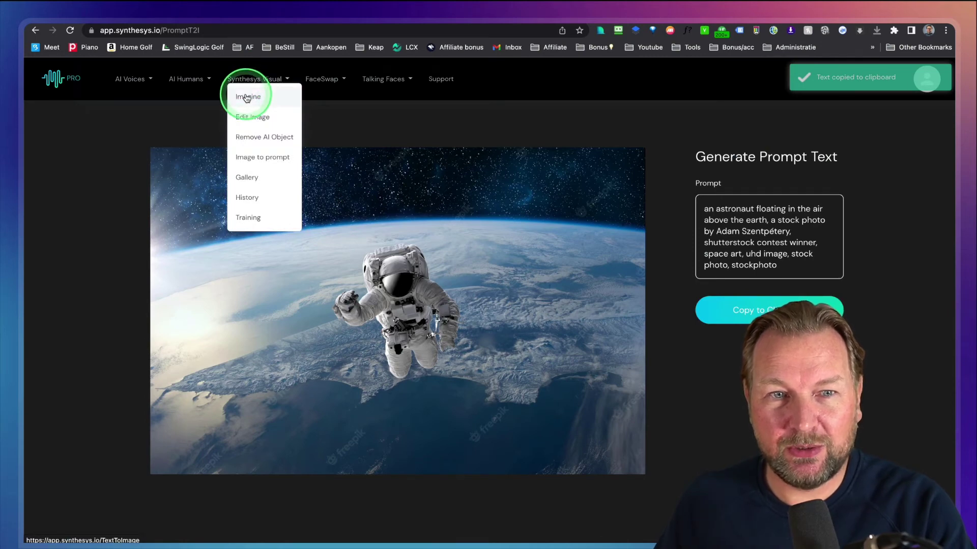
left_click(247, 98)
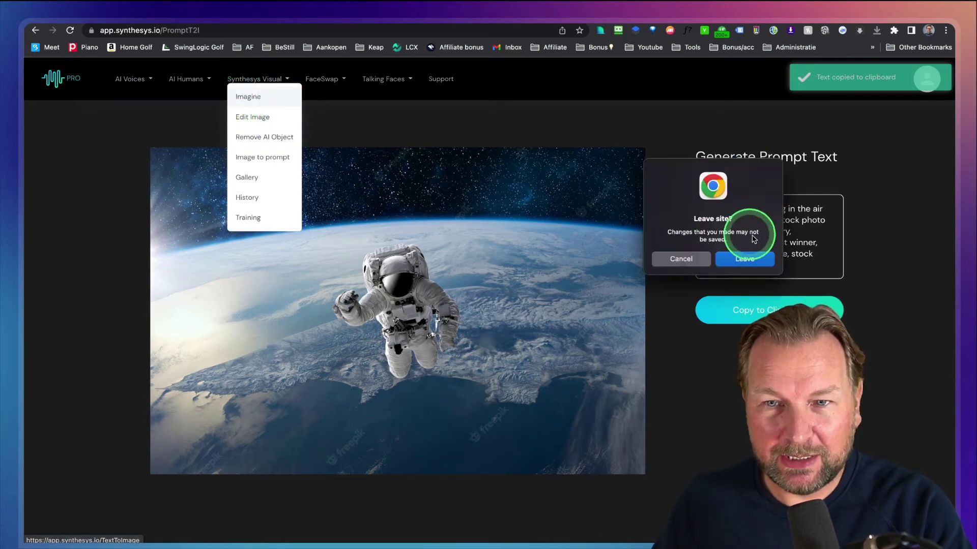
left_click(747, 256)
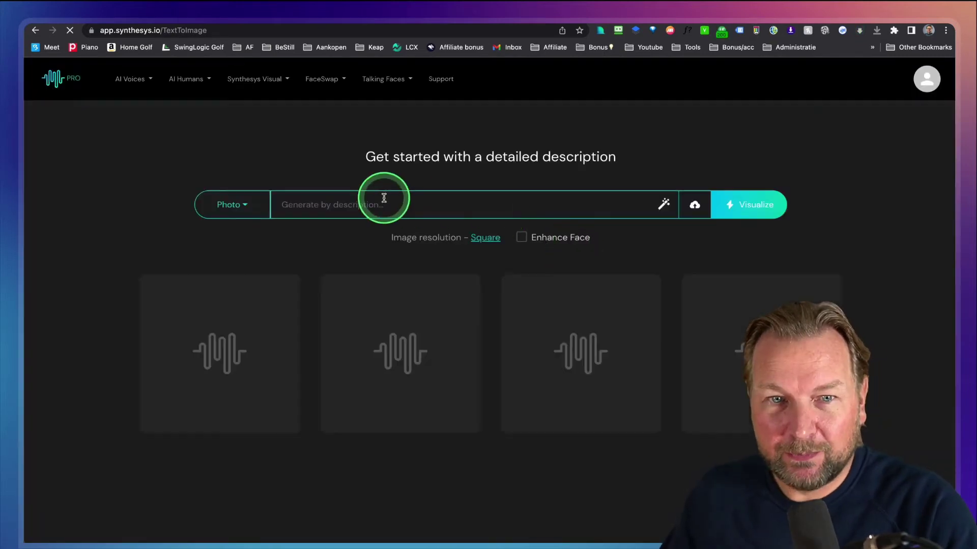
left_click(384, 198)
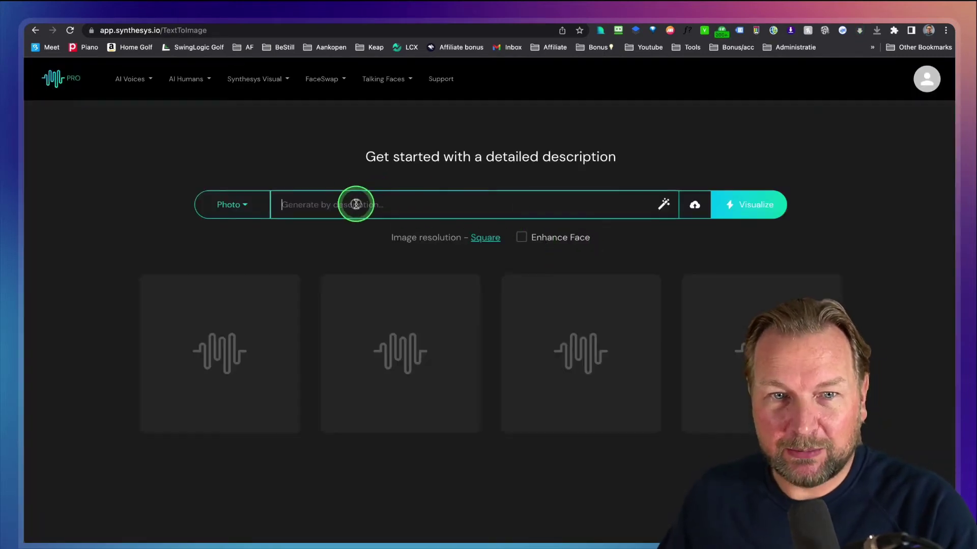
right_click(357, 203)
left_click(379, 281)
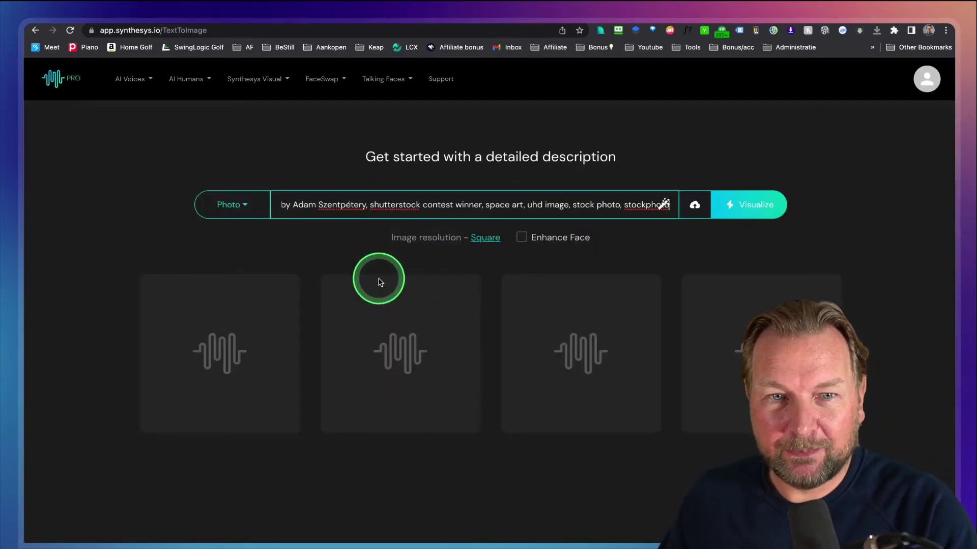
Set the image resolution to Horizontal (768x512) and generate the astronaut images in Photo style
left_click(485, 237)
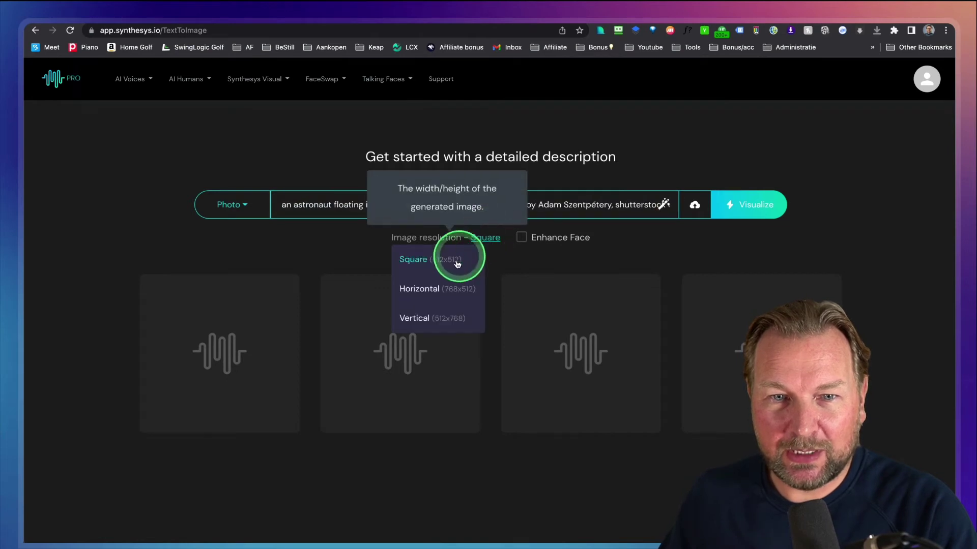
left_click(430, 287)
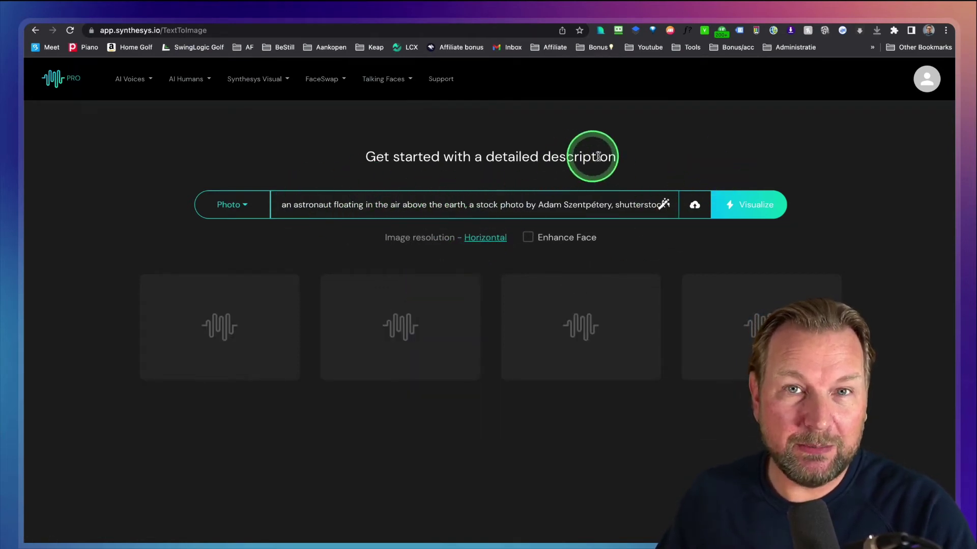
left_click(764, 206)
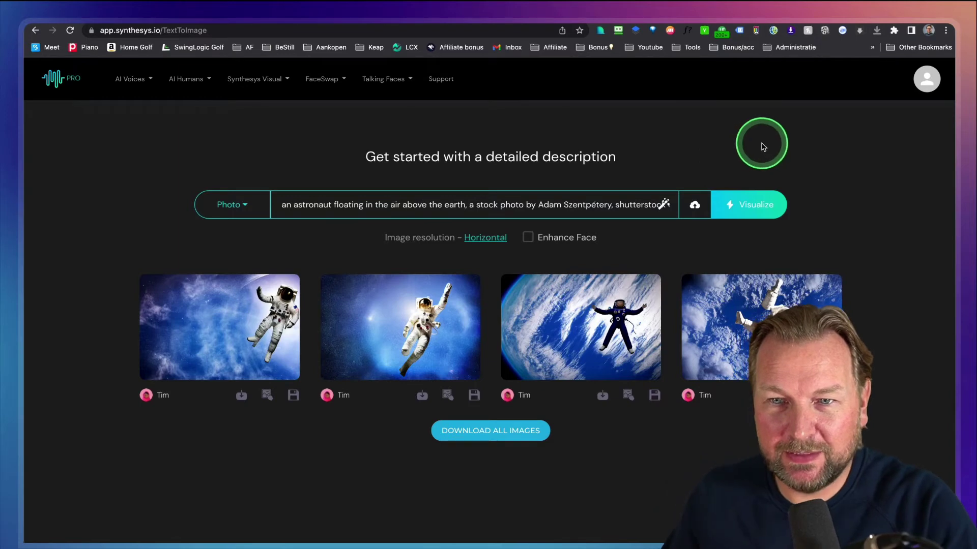
Save the first astronaut image to the gallery, and view the second one enlarged
mouse_move(226, 326)
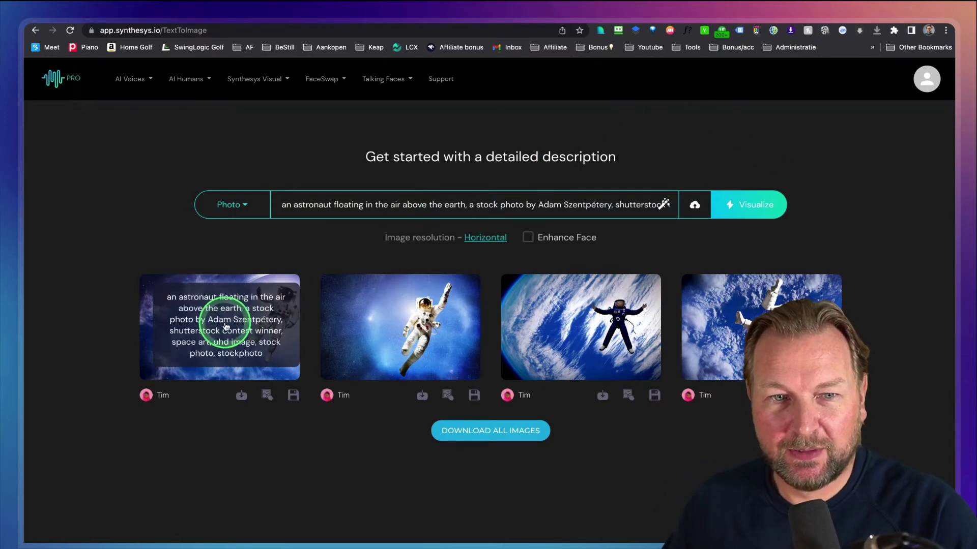
left_click(271, 318)
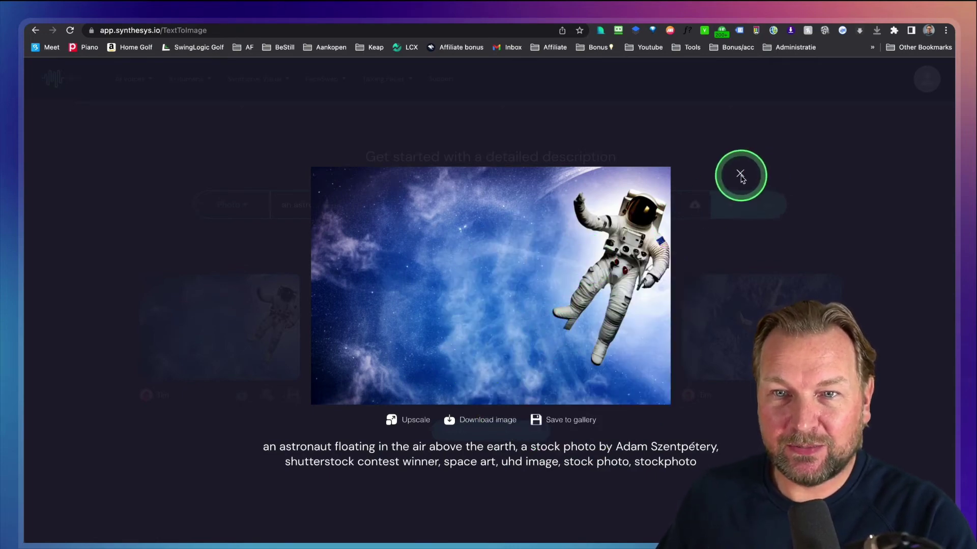
left_click(582, 421)
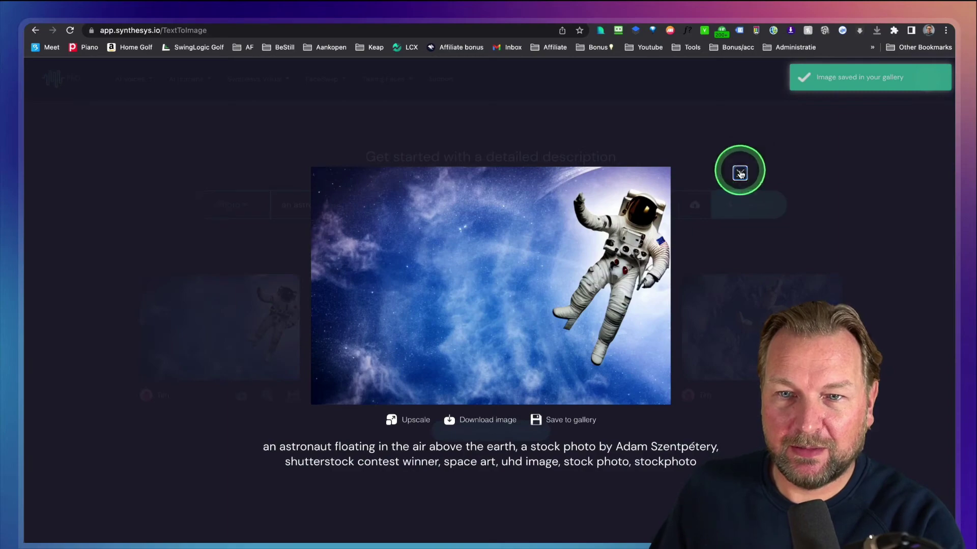
left_click(740, 173)
left_click(429, 306)
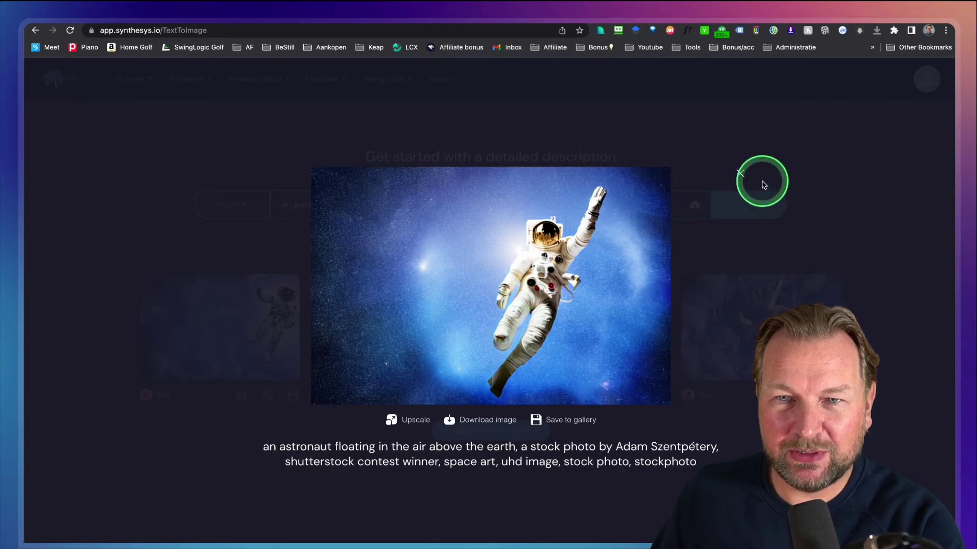
left_click(741, 176)
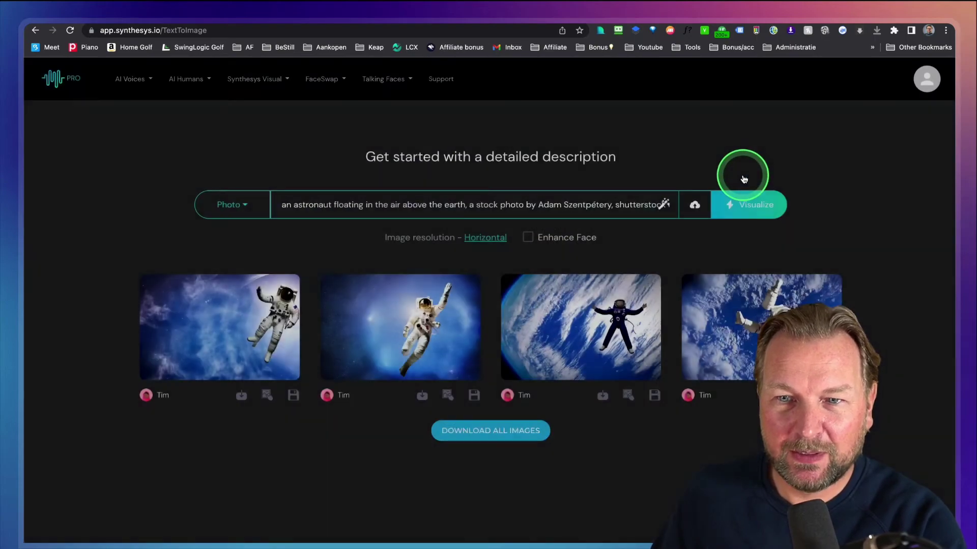
View the fourth astronaut image enlarged, and generate a new set of images from the same astronaut prompt
left_click(801, 305)
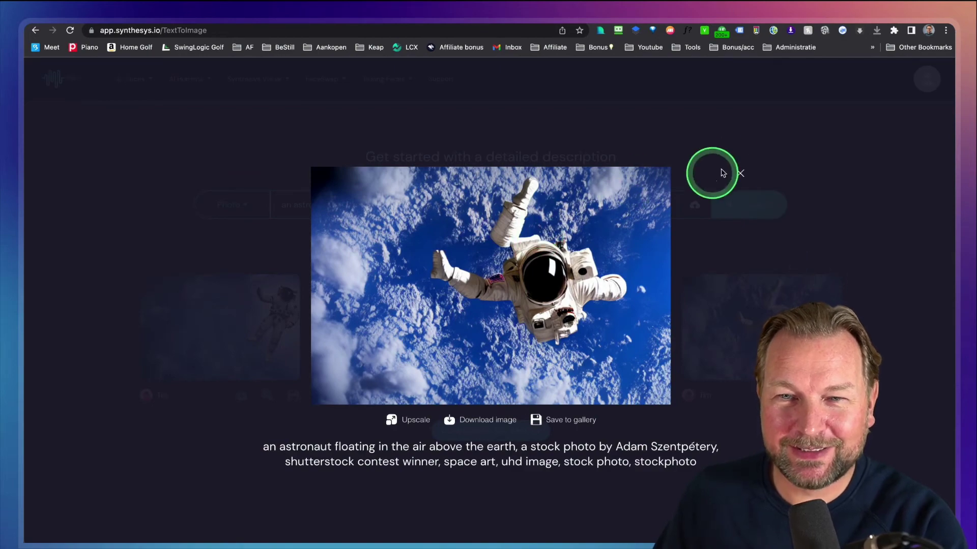
left_click(741, 174)
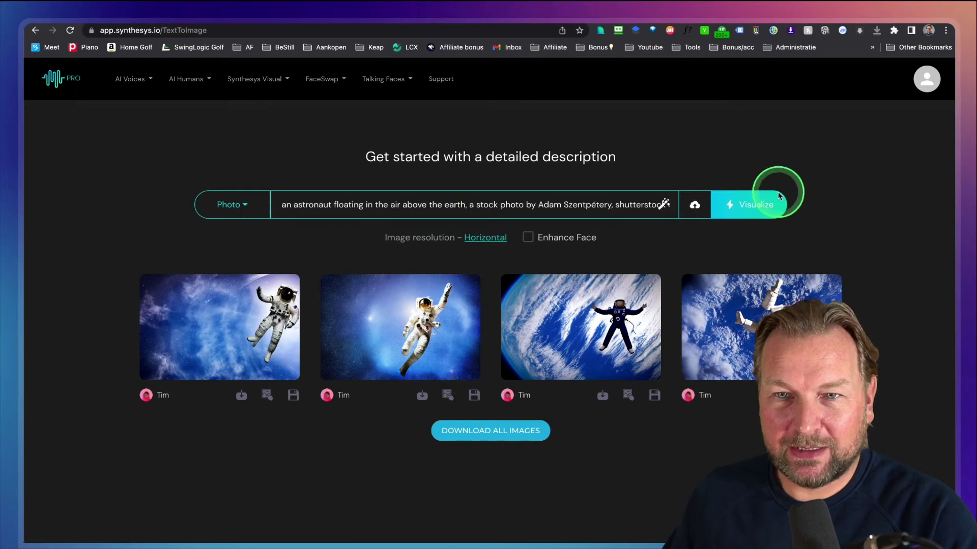
left_click(756, 207)
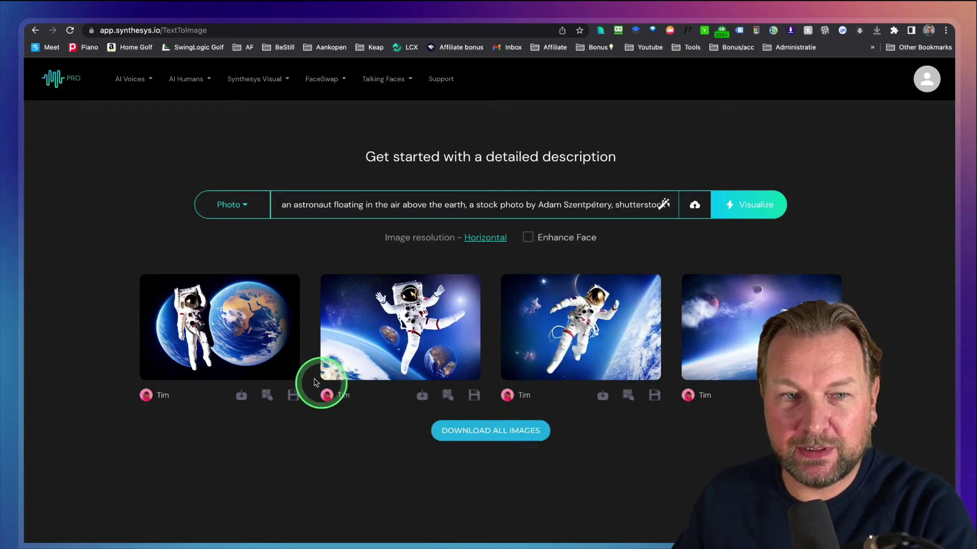
View the third new astronaut image enlarged, and generate variations based on it
left_click(534, 323)
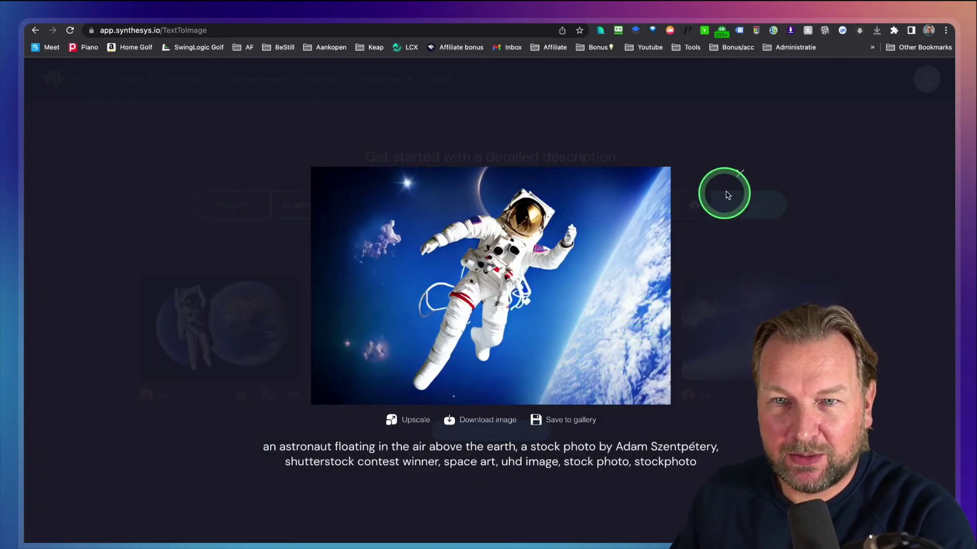
left_click(741, 174)
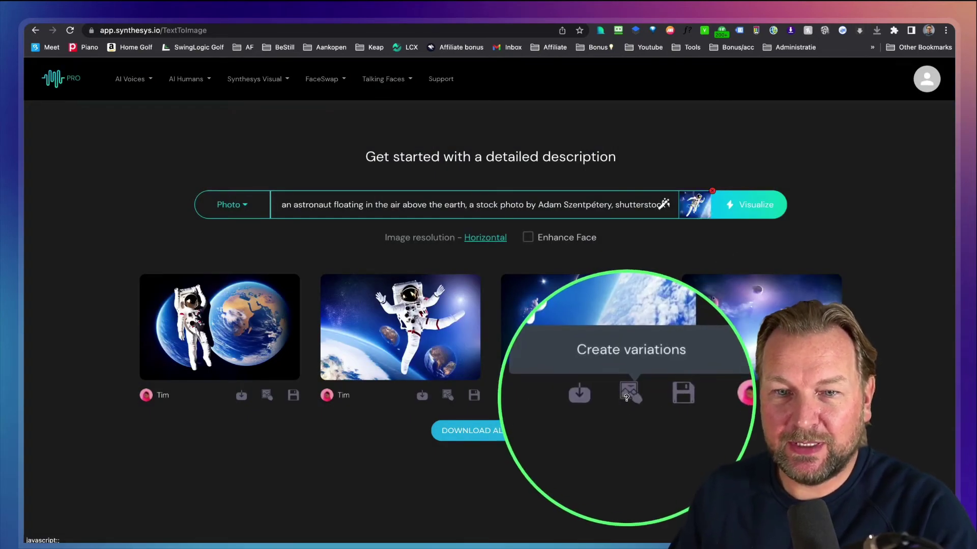
left_click(756, 206)
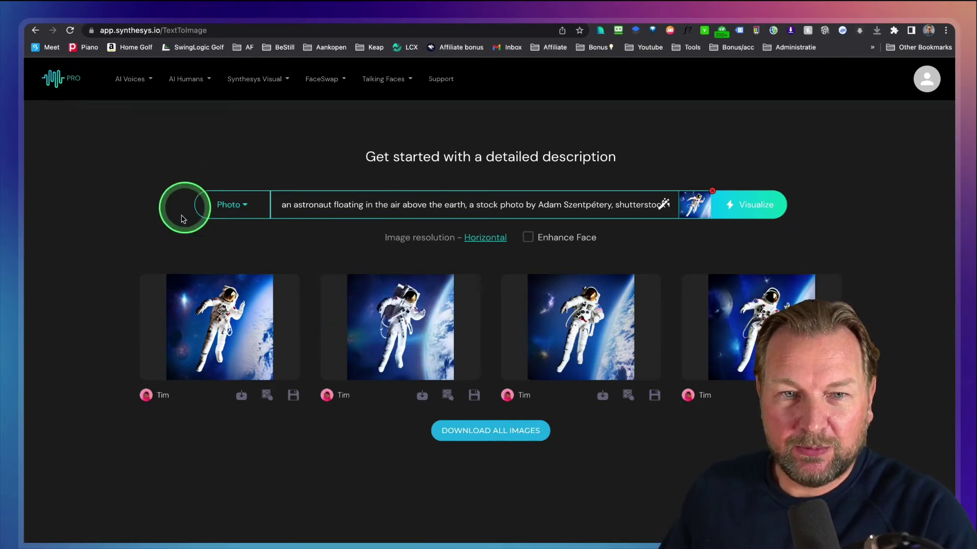
Examine the generated astronaut variations up close, comparing pose, suit details and background
scroll(207, 275, "up", 5)
scroll(231, 125, "right", 3)
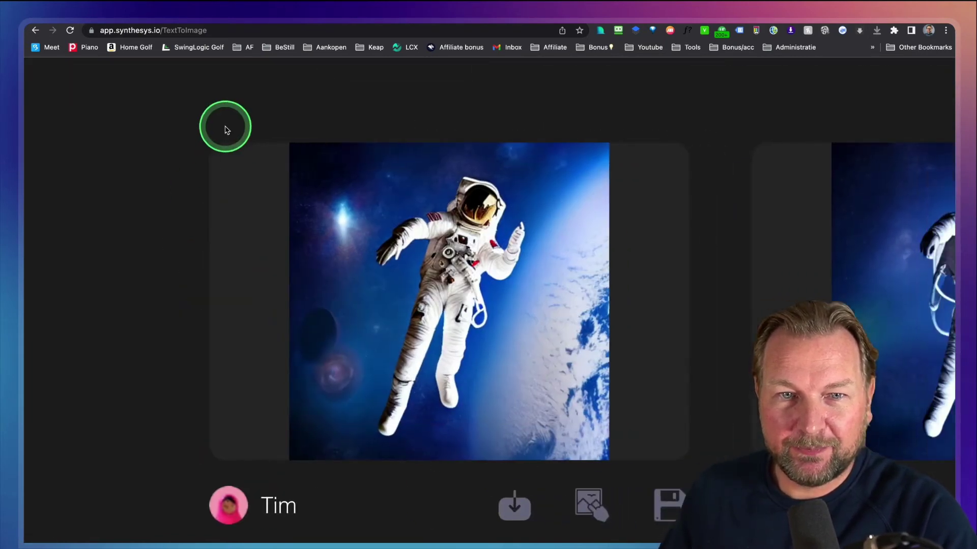
scroll(338, 127, "right", 8)
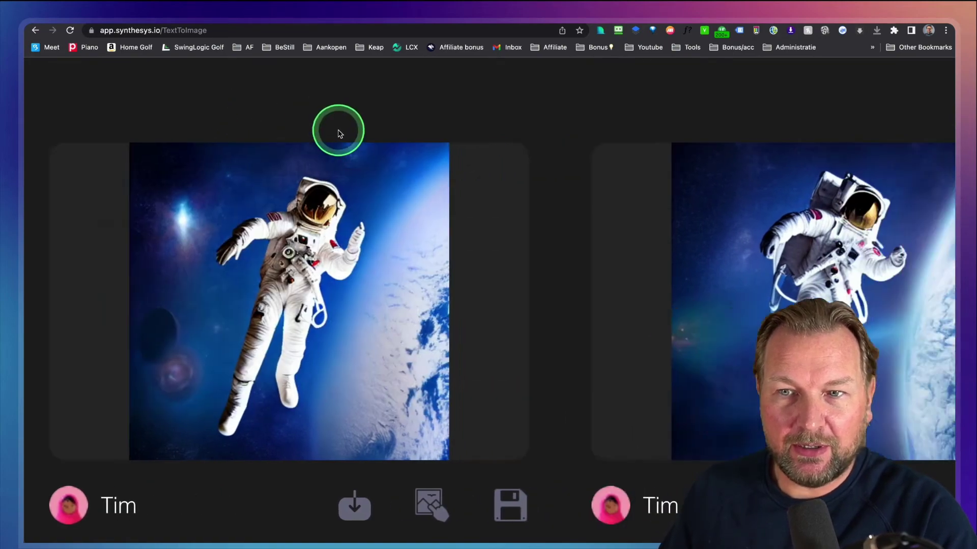
scroll(364, 107, "right", 10)
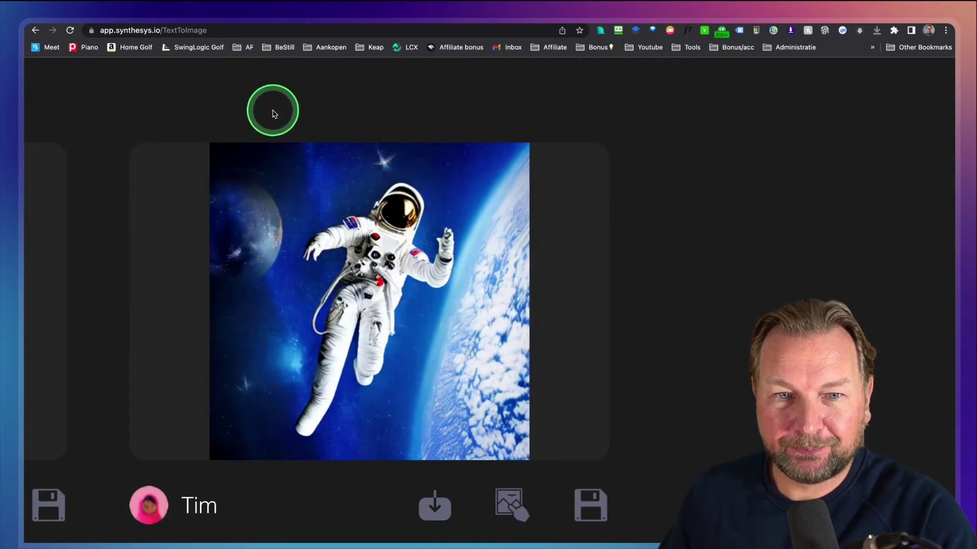
scroll(273, 113, "left", 10)
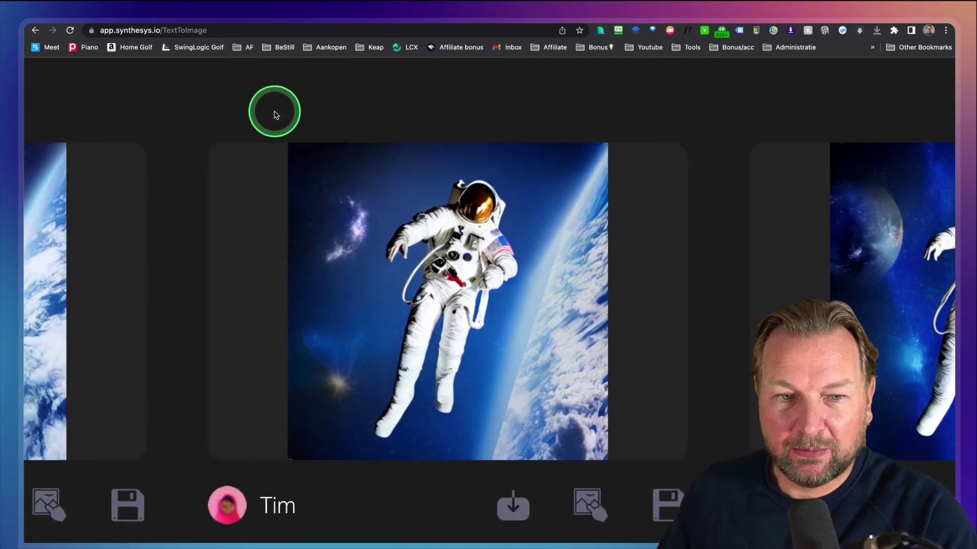
scroll(275, 115, "down", 5)
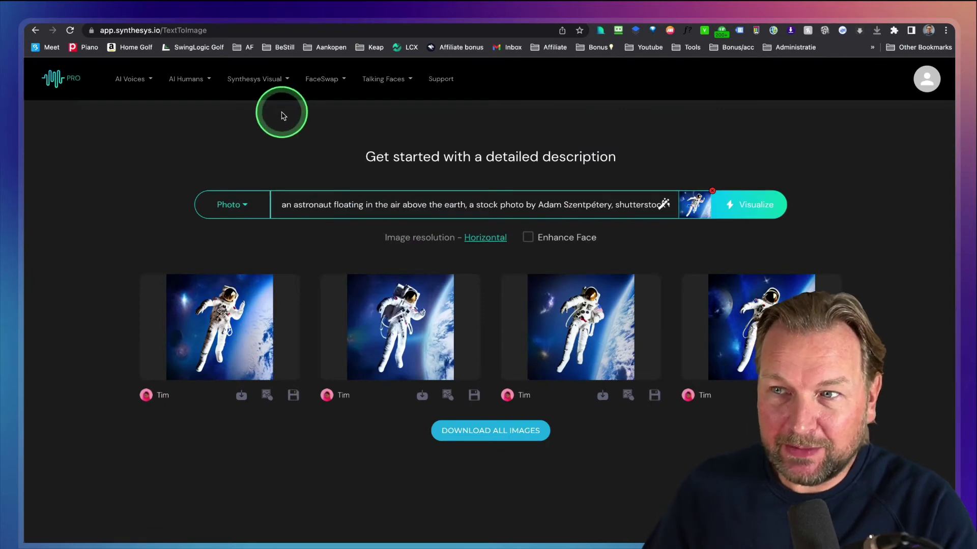
scroll(259, 87, "up", 5)
Open the gallery of saved images and view two "A boy behind a computer" images and the giant circle painting enlarged
left_click(260, 85)
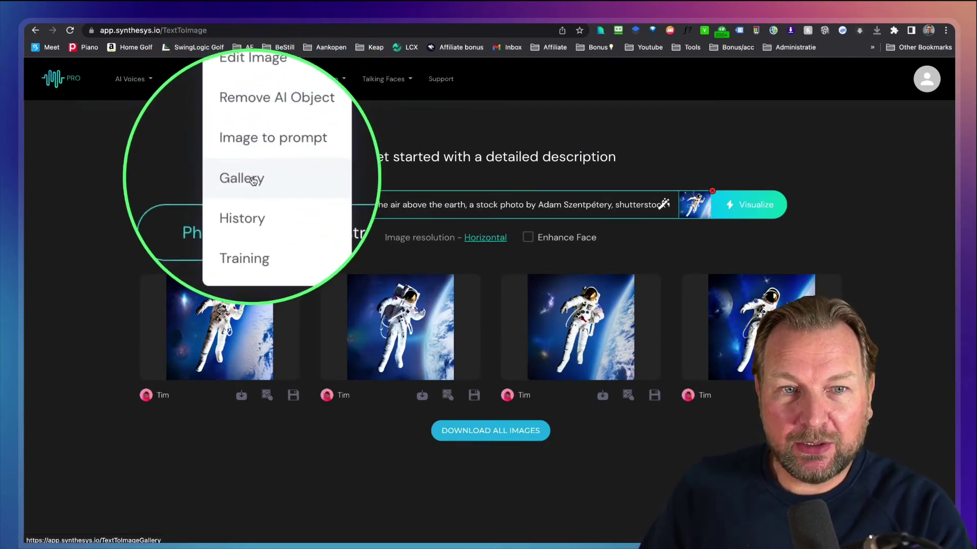
left_click(252, 181)
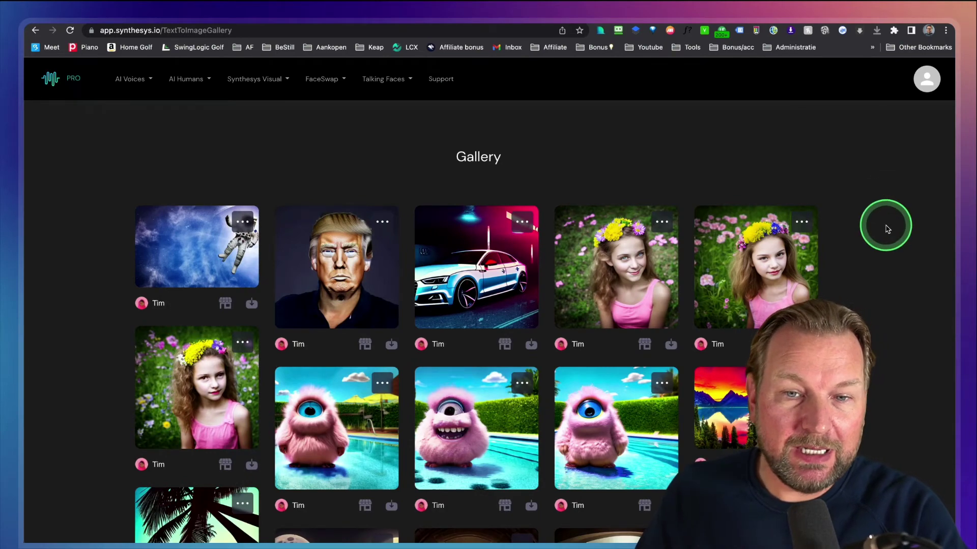
scroll(888, 230, "down", 3)
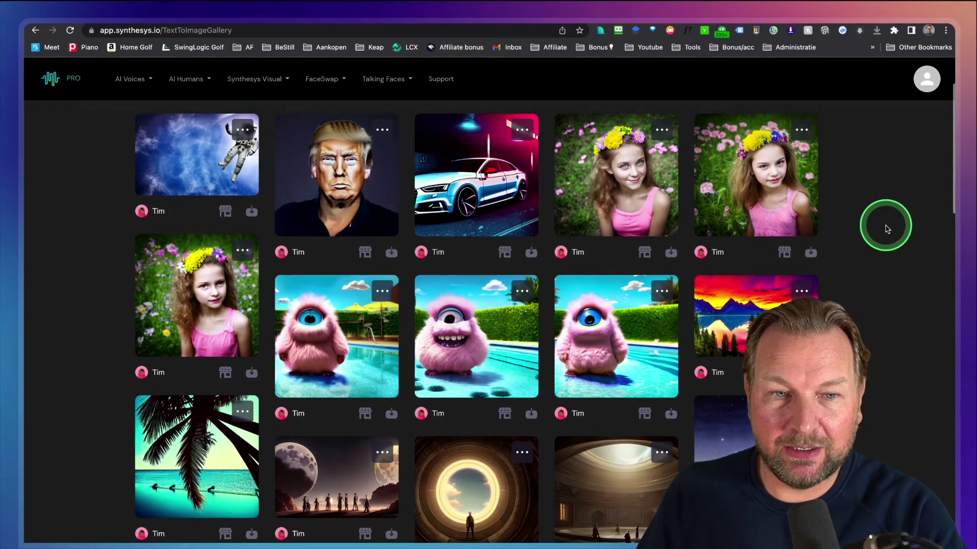
scroll(888, 229, "down", 12)
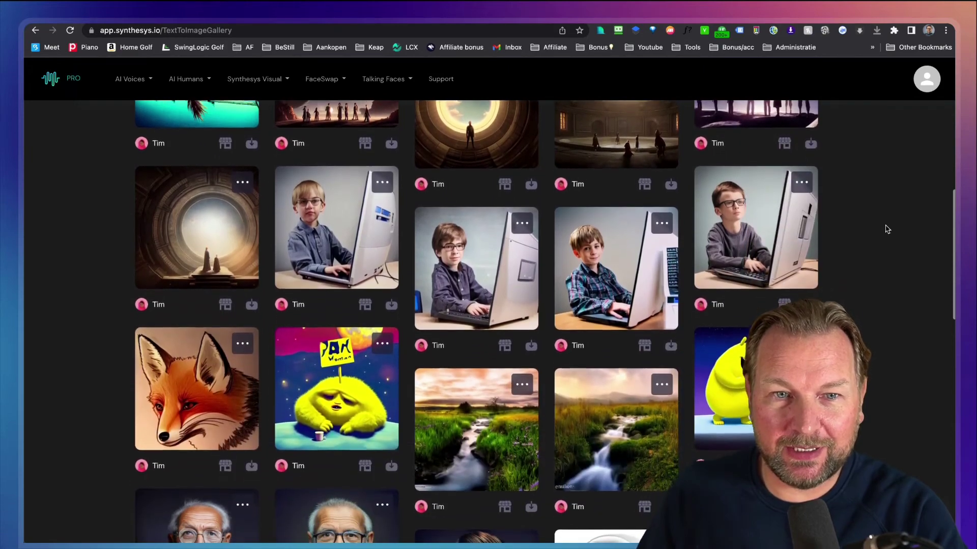
mouse_move(512, 244)
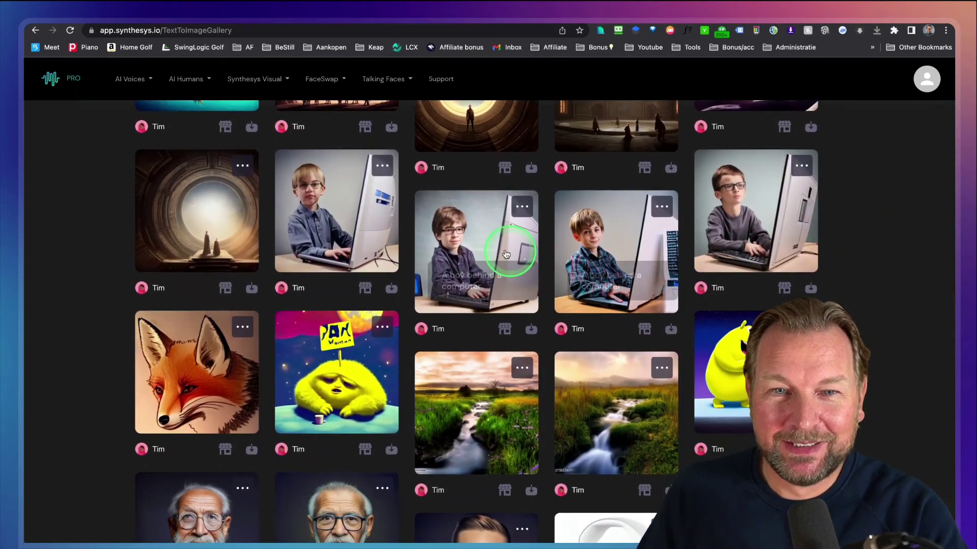
left_click(471, 241)
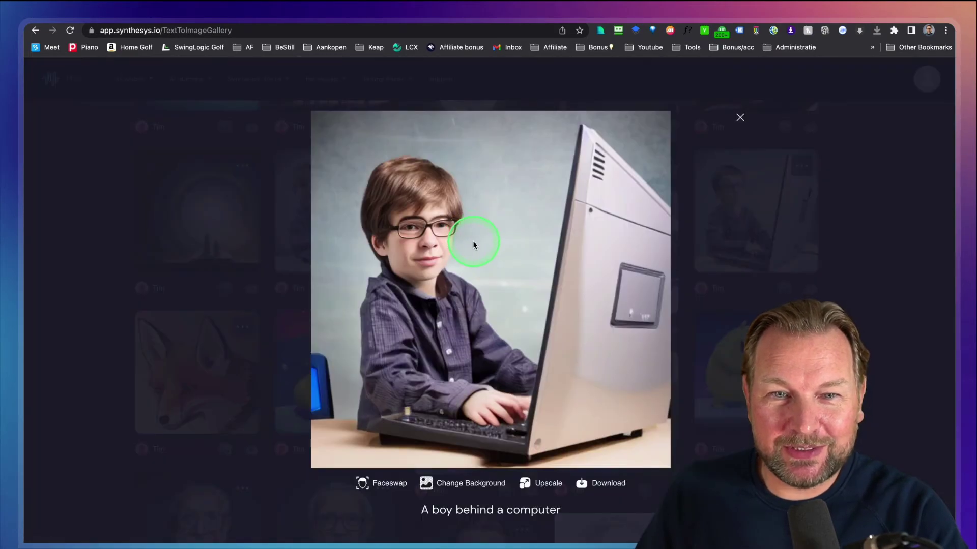
left_click(739, 119)
left_click(743, 193)
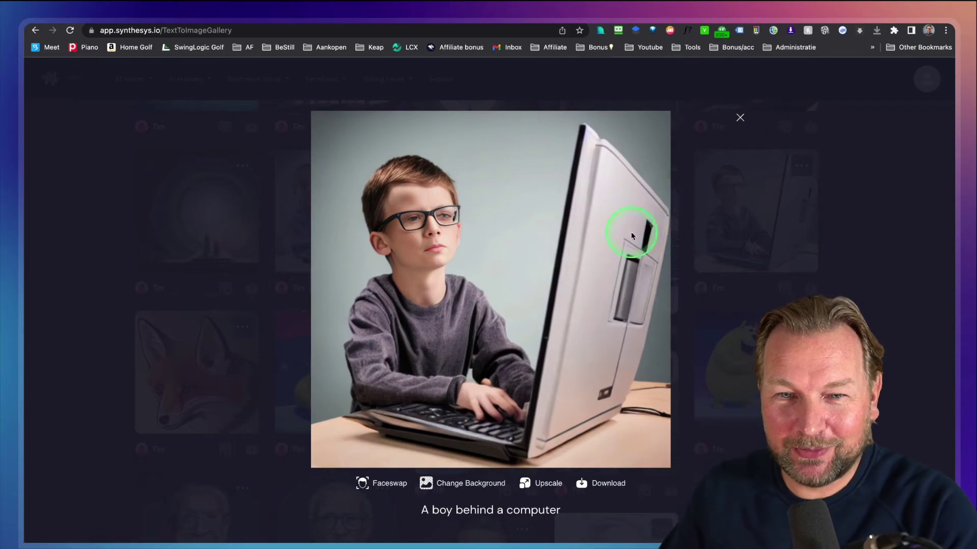
left_click(740, 119)
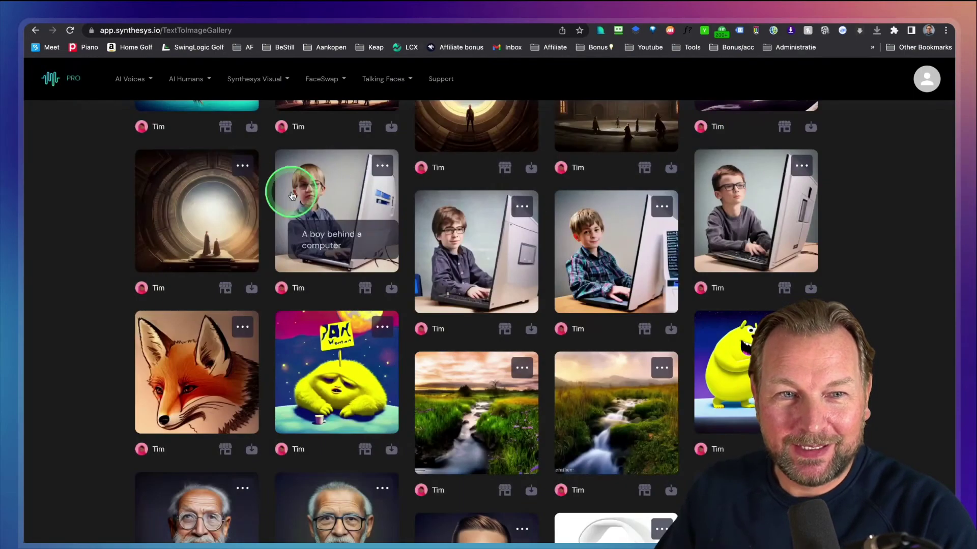
left_click(216, 197)
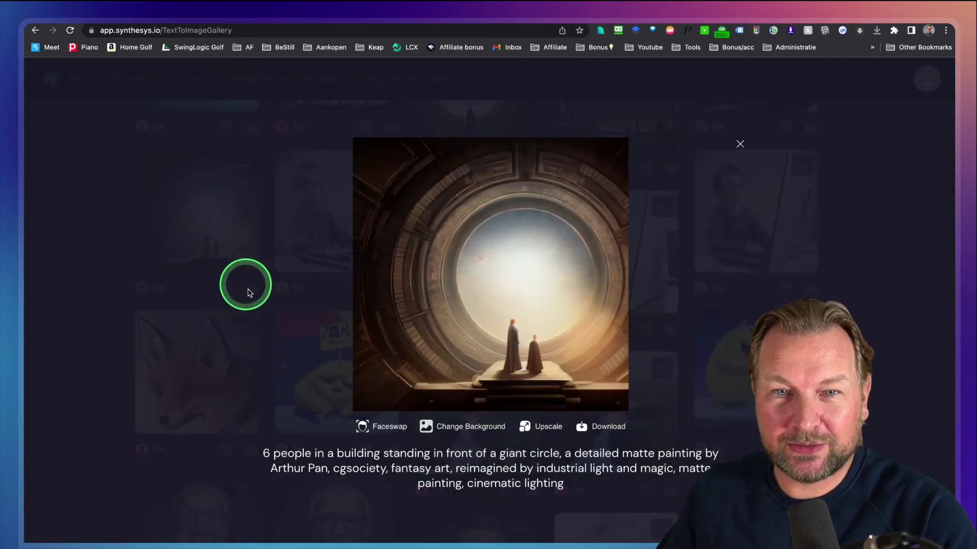
left_click(740, 146)
Examine the portraits of the two old men and the smiling young man in the gallery up close
scroll(750, 255, "down", 5)
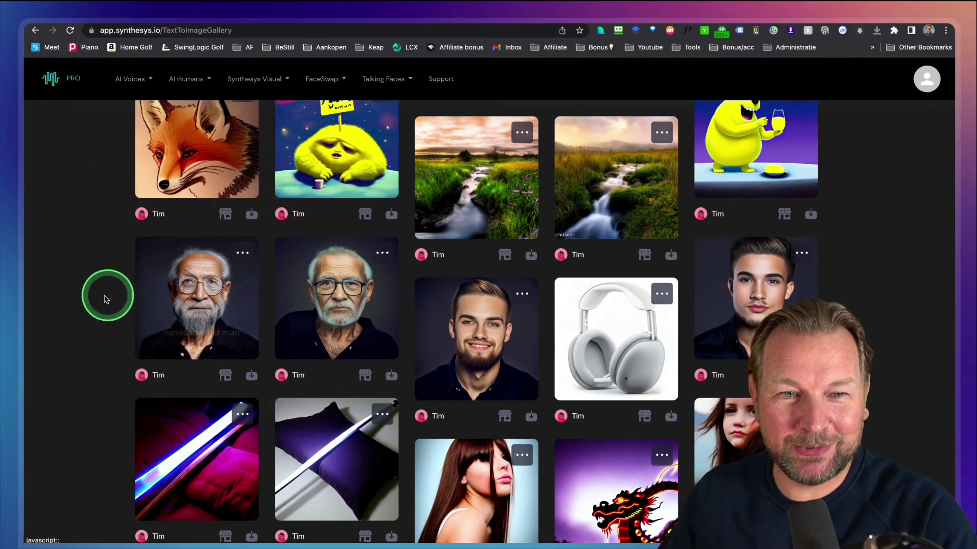
scroll(148, 283, "up", 5)
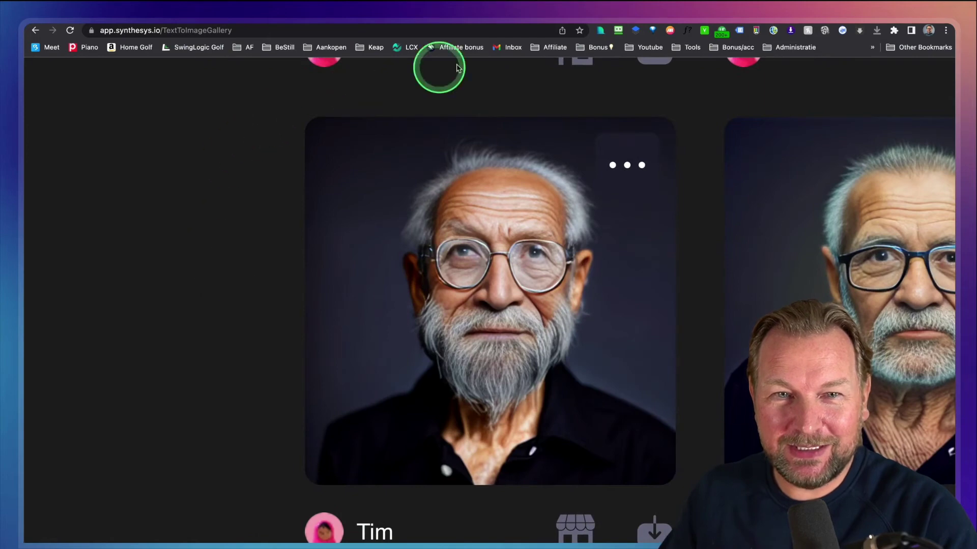
scroll(498, 65, "right", 5)
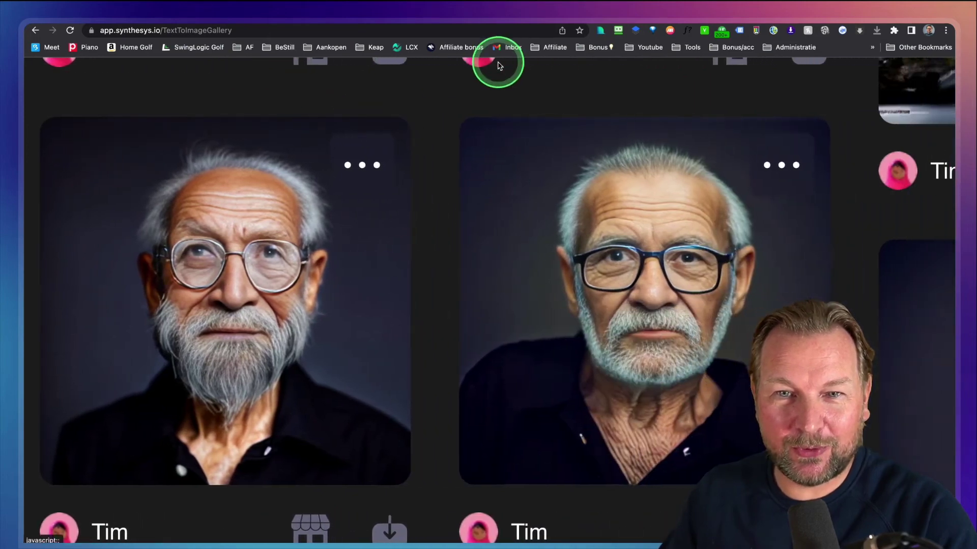
scroll(499, 66, "right", 8)
scroll(499, 65, "right", 5)
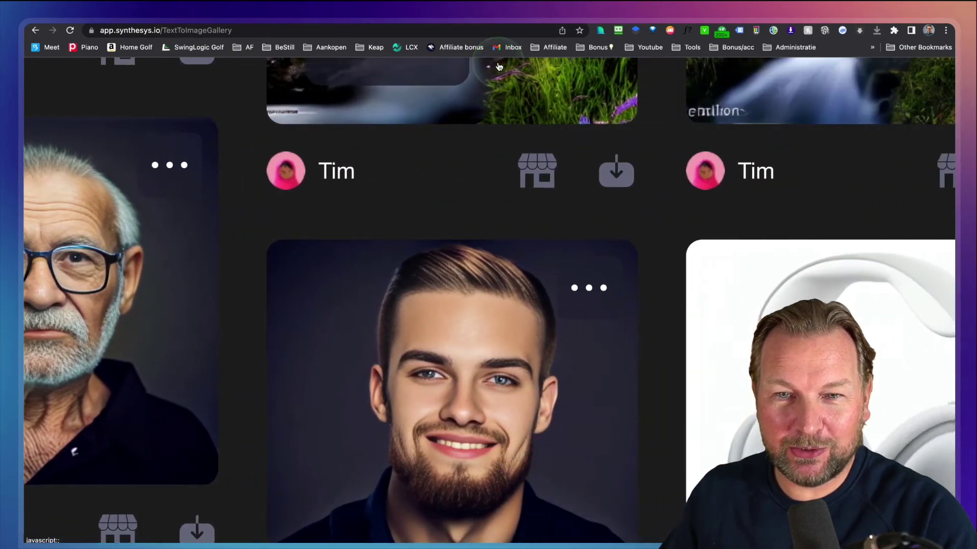
scroll(497, 59, "down", 3)
mouse_move(449, 244)
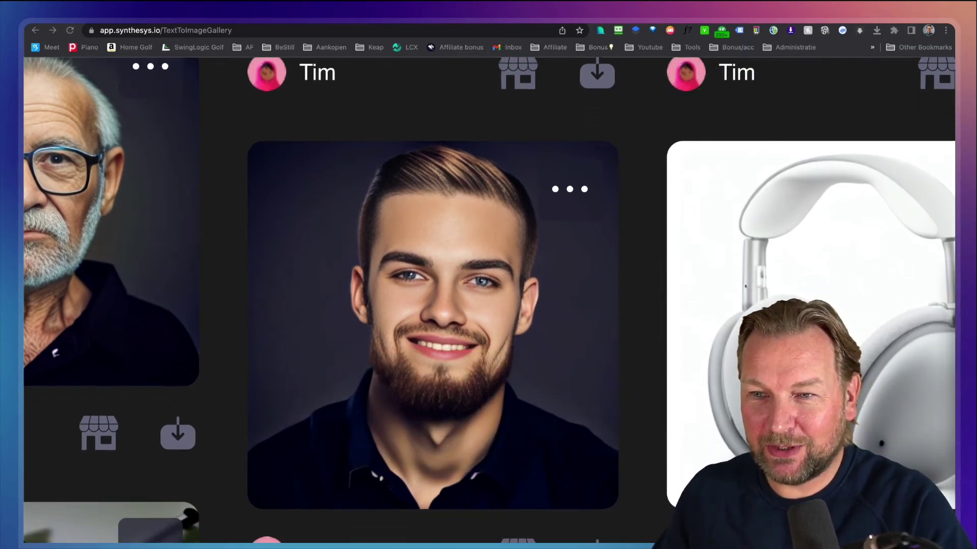
key("space")
left_click_drag(719, 165, 735, 120)
key("space")
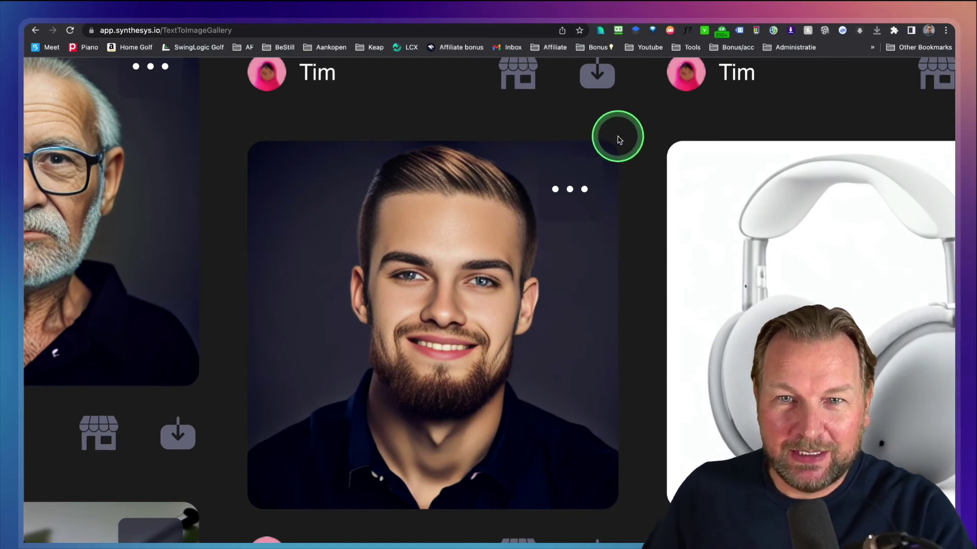
Check the young man portrait's prompt, and examine the furry animal with a sandwich, the fluffy lion and the muscular fighter further down the gallery
mouse_move(489, 247)
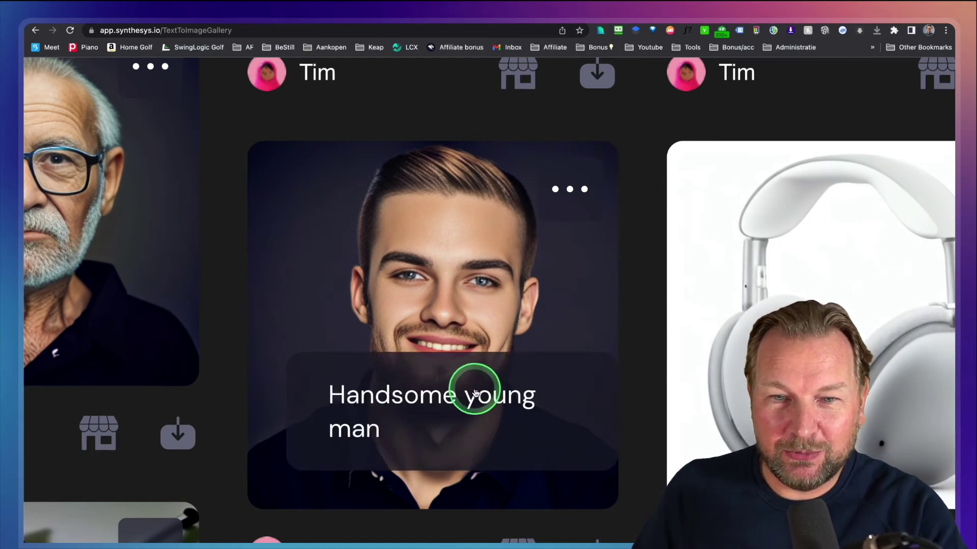
scroll(486, 386, "down", 5)
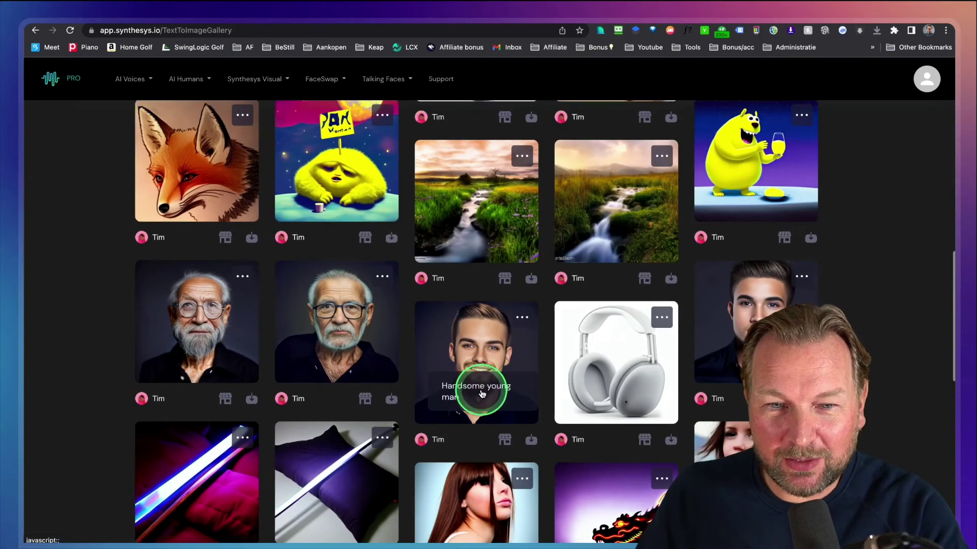
scroll(484, 389, "down", 3)
scroll(484, 388, "down", 2)
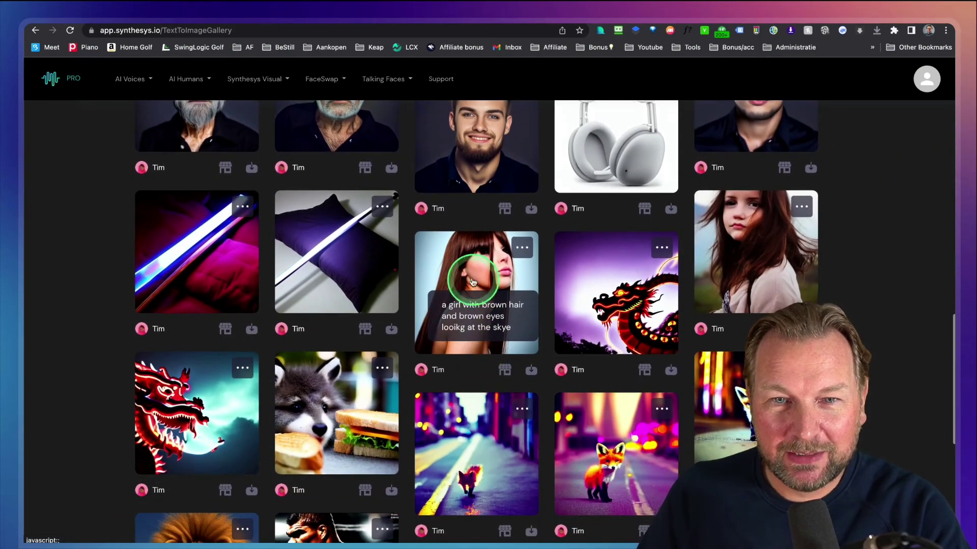
scroll(440, 270, "down", 3)
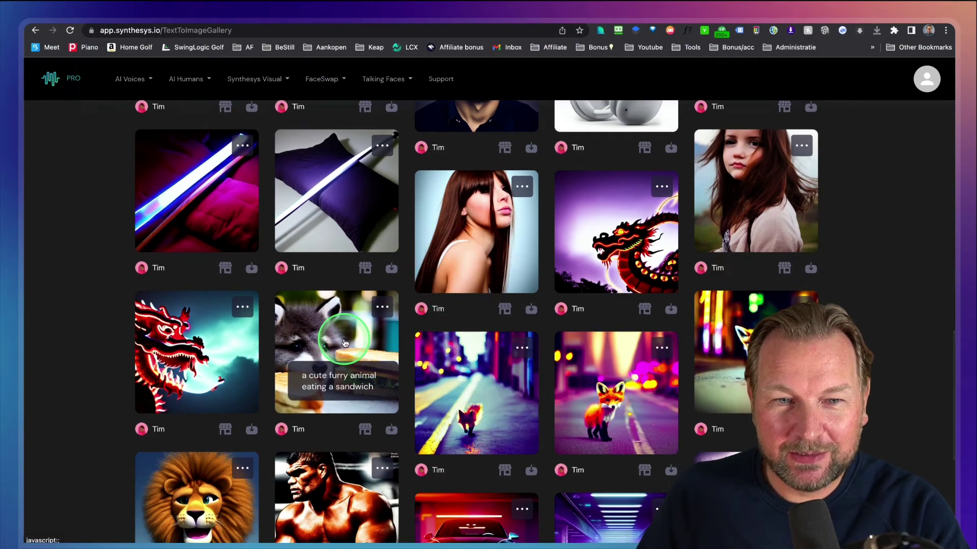
scroll(341, 351, "up", 5)
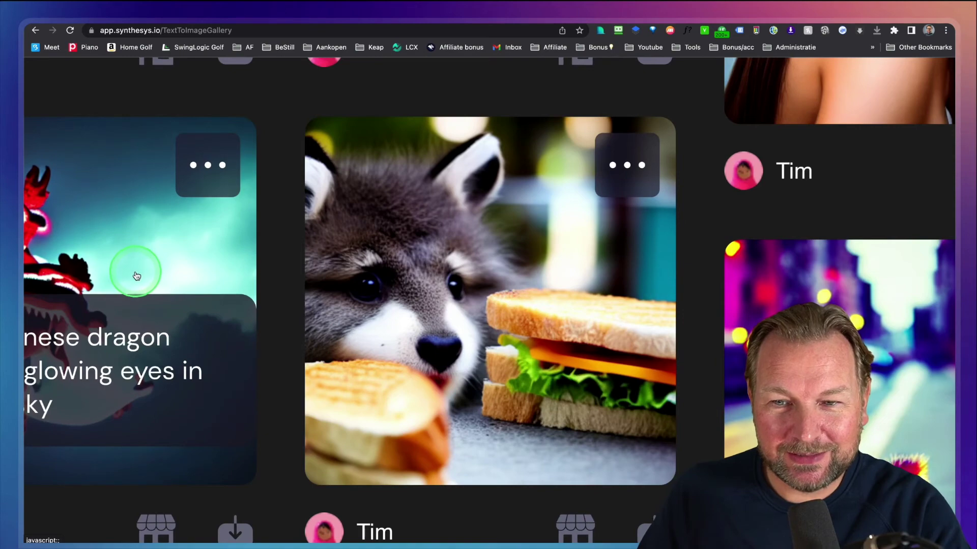
scroll(137, 276, "down", 8)
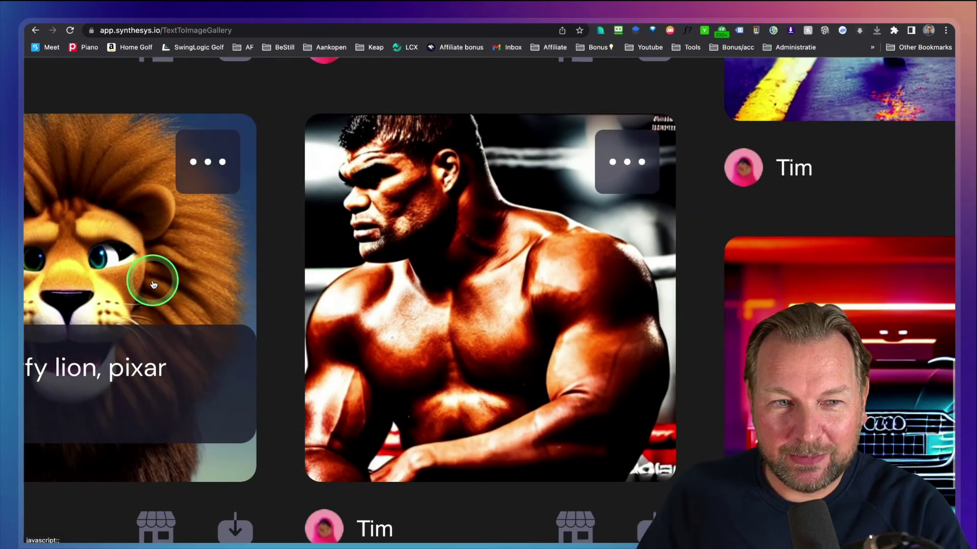
scroll(153, 285, "left", 4)
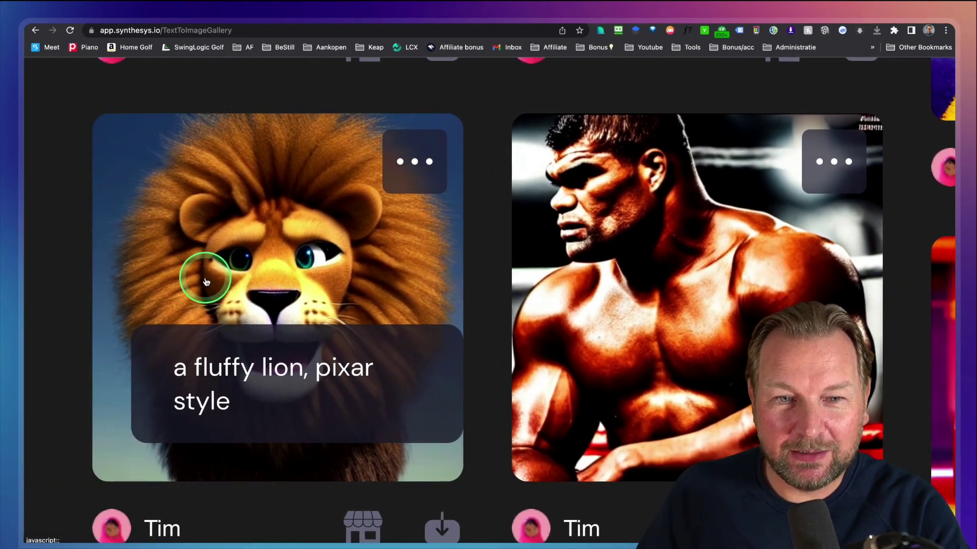
scroll(427, 260, "right", 4)
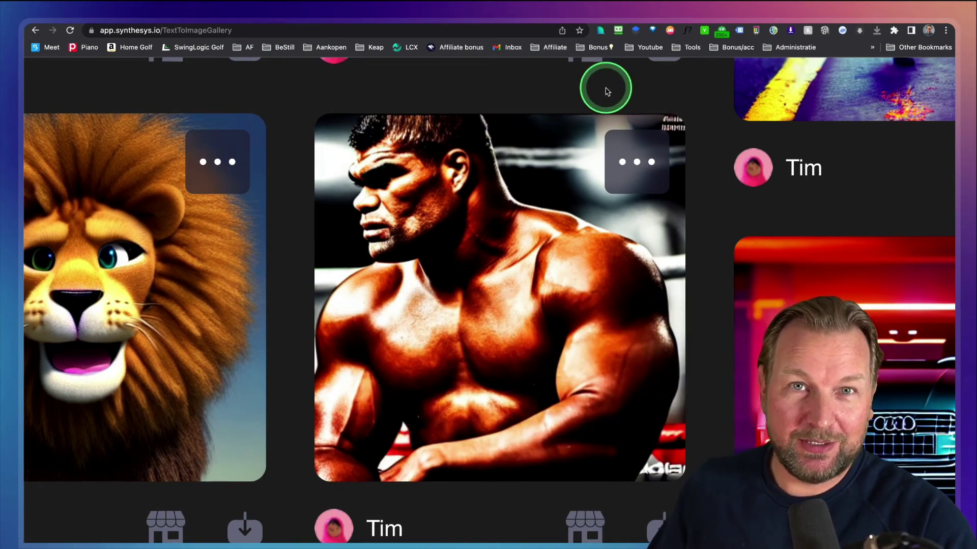
mouse_move(426, 176)
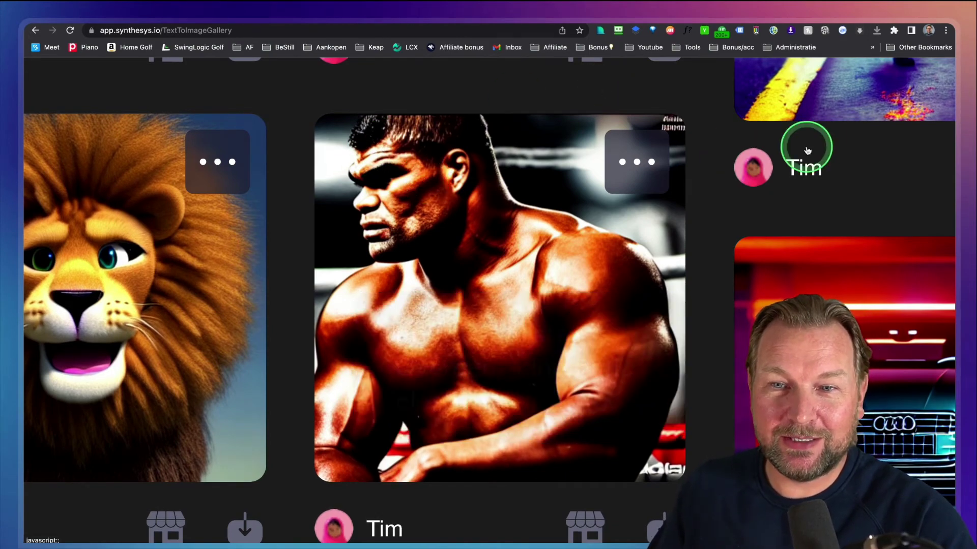
Examine the neon-lit Audi cars, the second muscular fighter portrait and the two fluffy city monsters further down the gallery
scroll(824, 130, "right", 8)
scroll(824, 135, "right", 10)
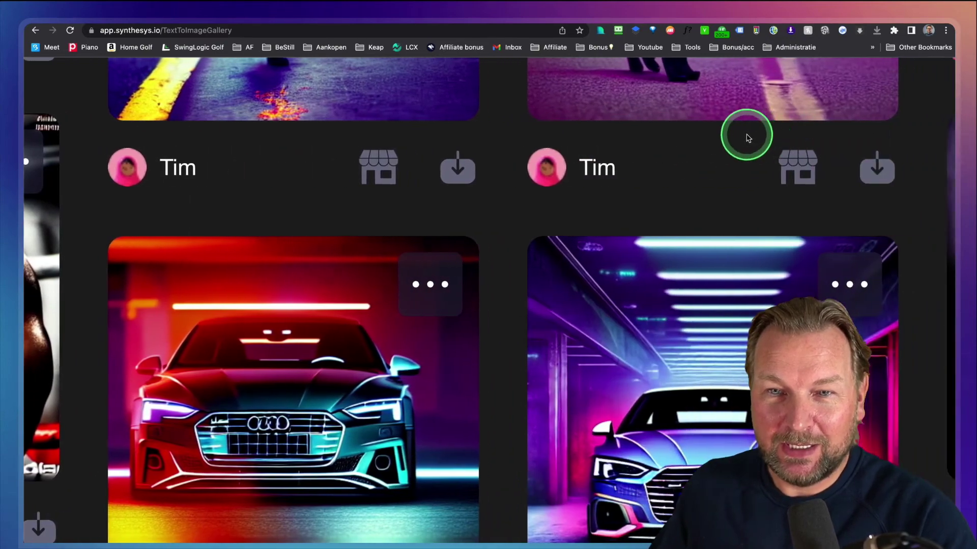
scroll(739, 140, "right", 5)
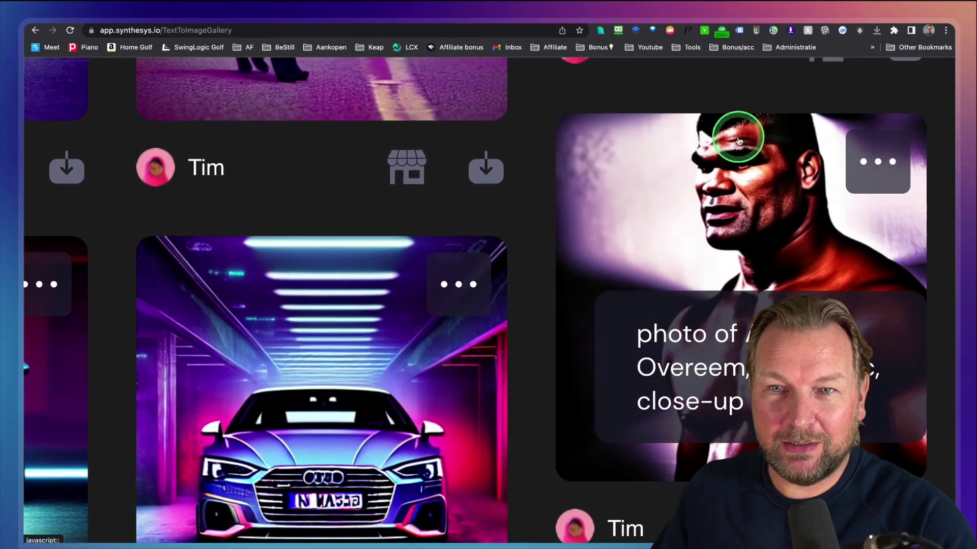
key("super+0")
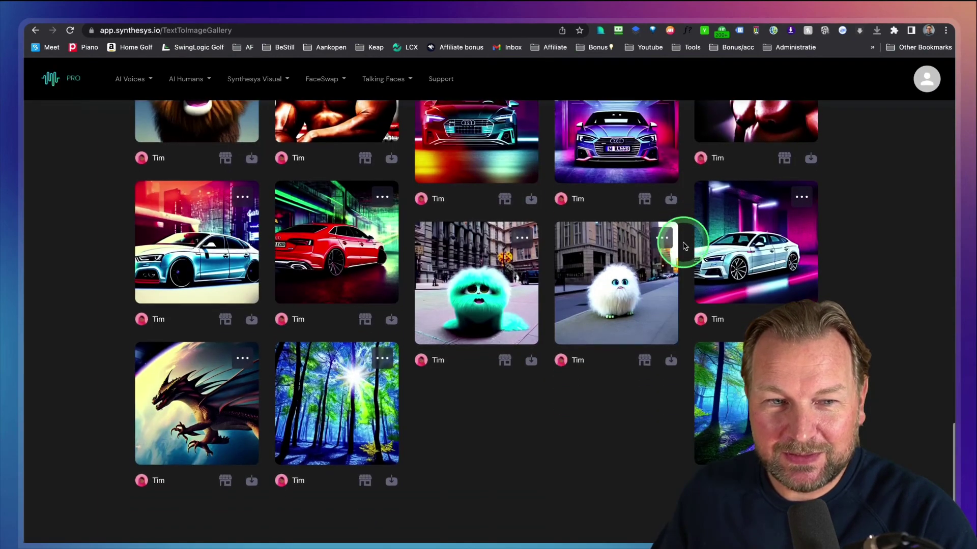
mouse_move(628, 304)
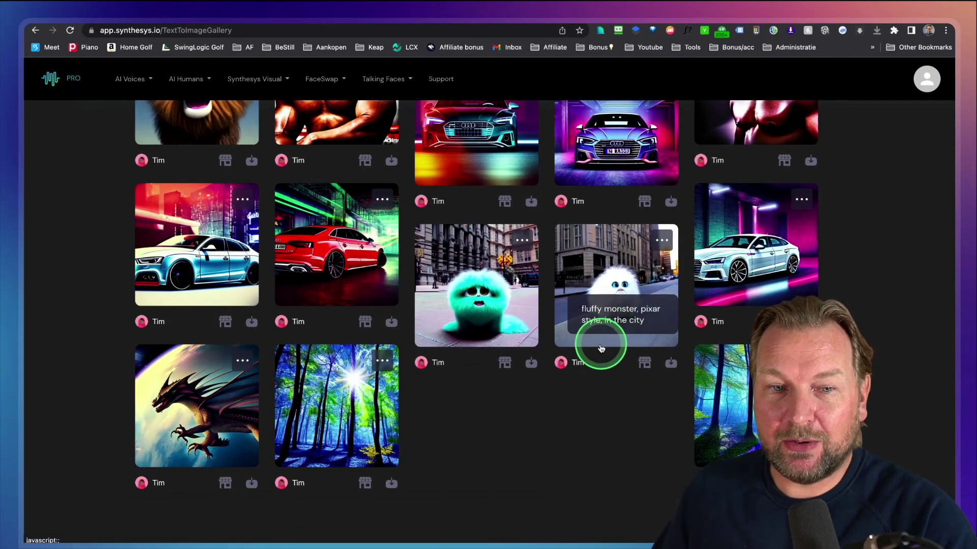
scroll(504, 403, "up", 1)
scroll(504, 404, "down", 2)
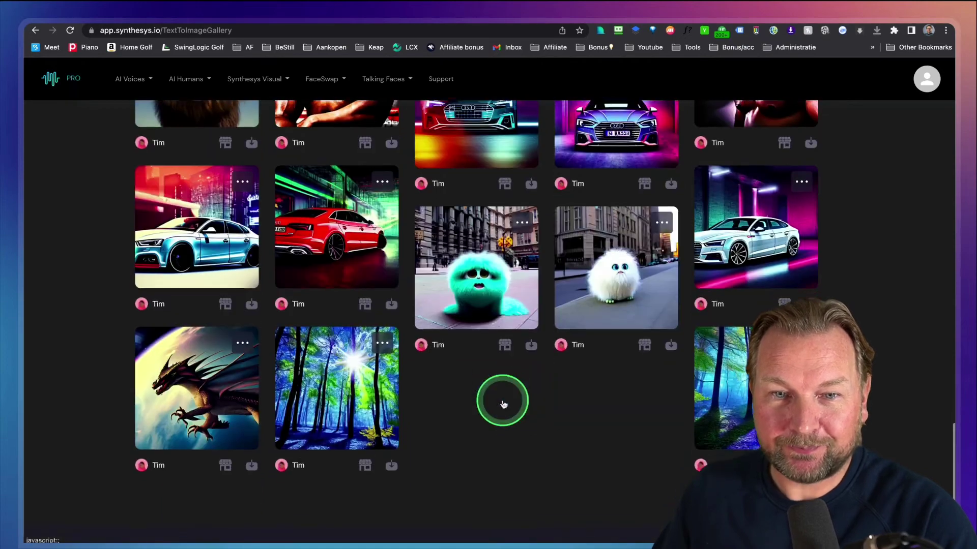
scroll(504, 404, "up", 1)
View the blue forest, the dragon flying in space and the white fluffy monster enlarged with their prompts
left_click(352, 378)
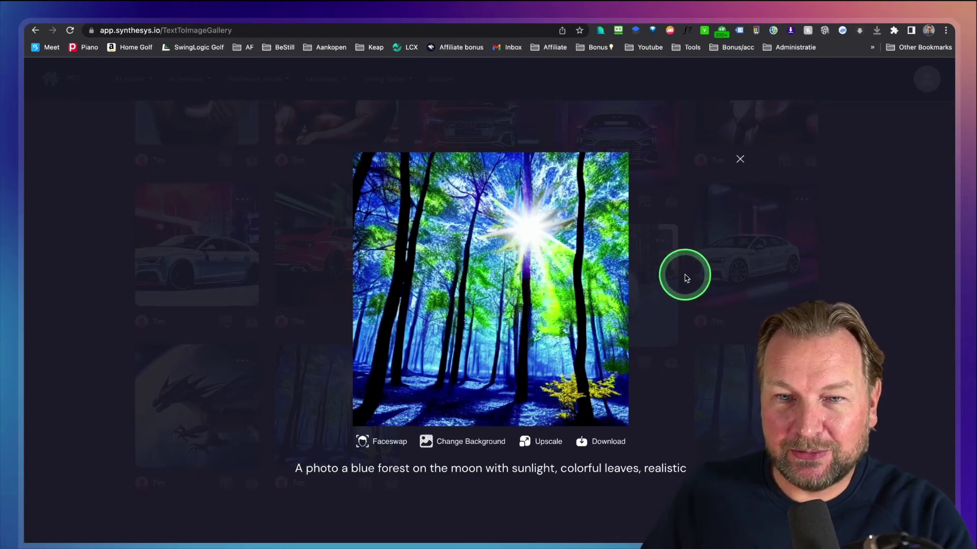
left_click(741, 161)
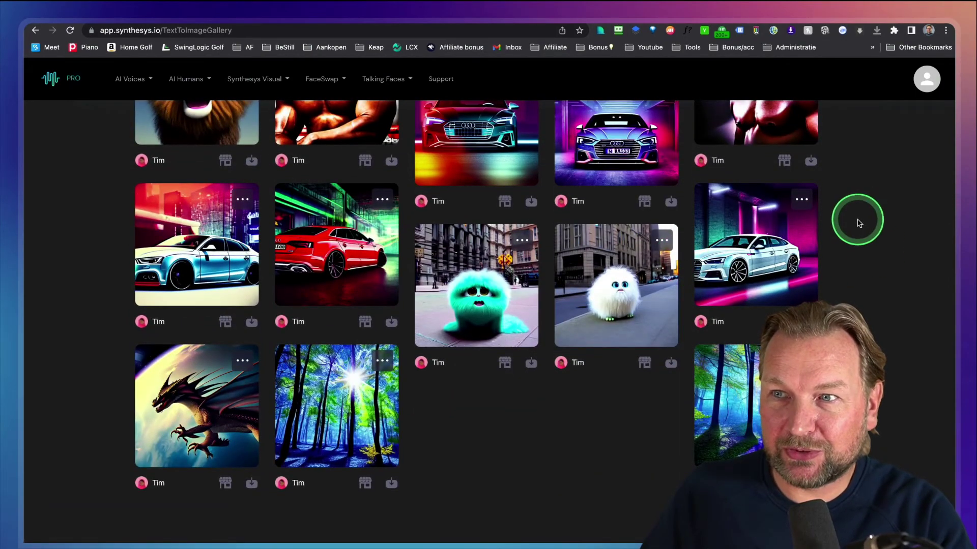
mouse_move(807, 223)
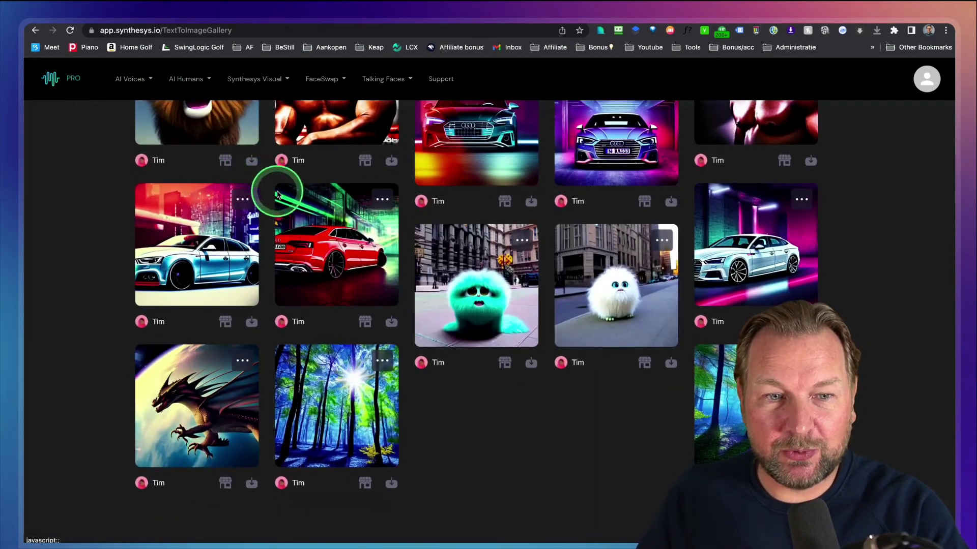
left_click(204, 379)
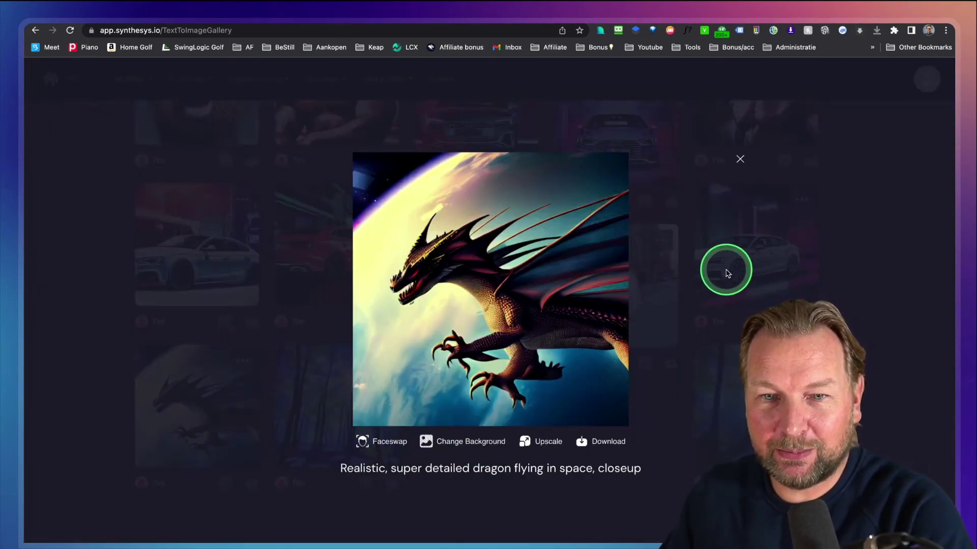
left_click(741, 161)
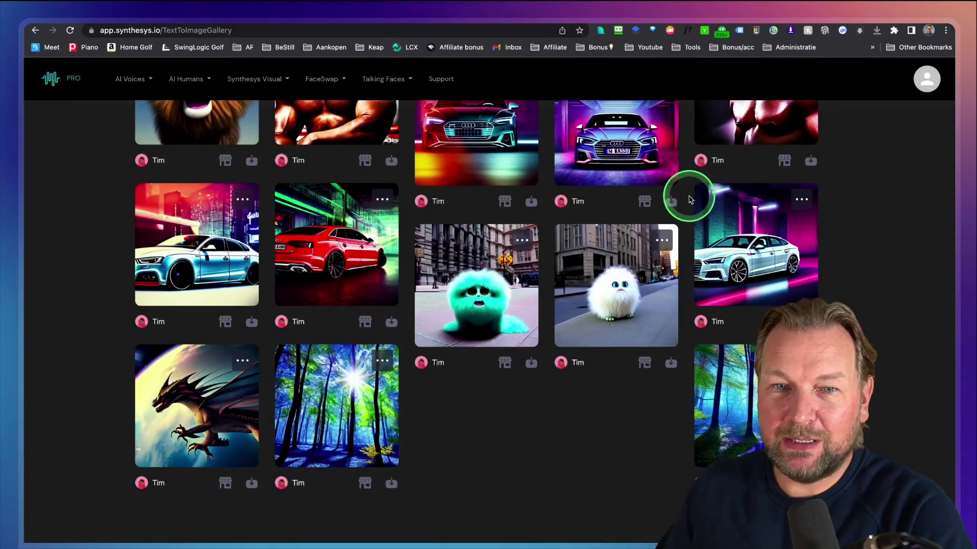
left_click(608, 253)
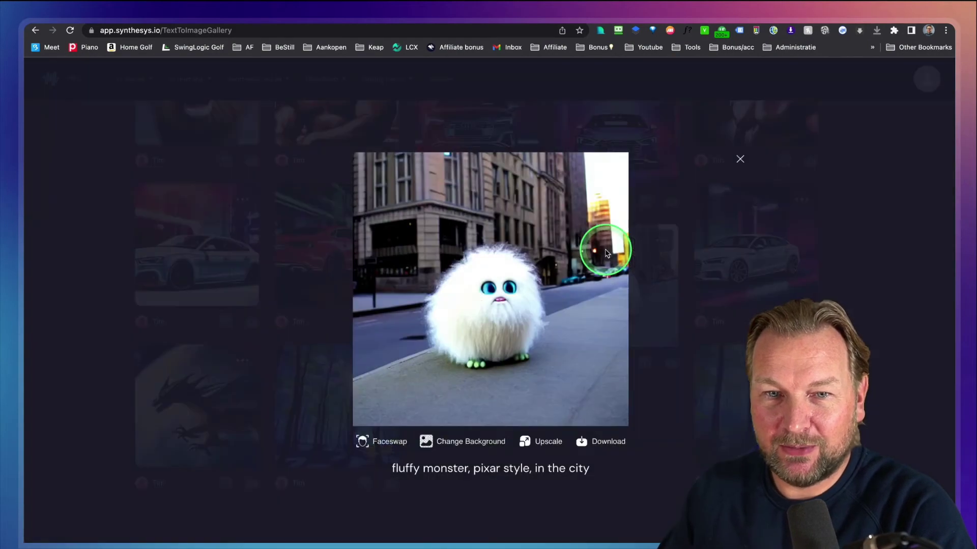
left_click(855, 203)
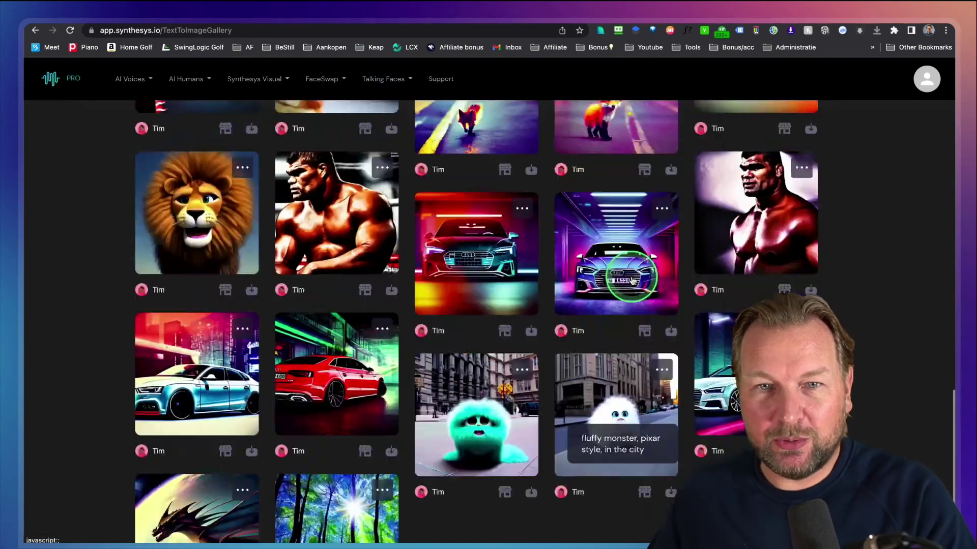
Find the smiling, bearded young man's portrait in the gallery and open it in Faceswap
scroll(631, 280, "up", 4)
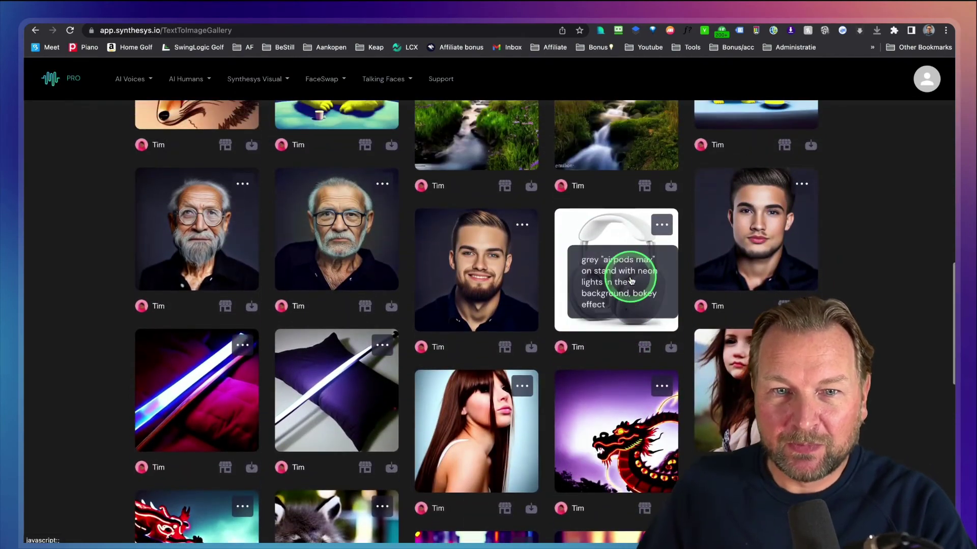
scroll(631, 280, "up", 1)
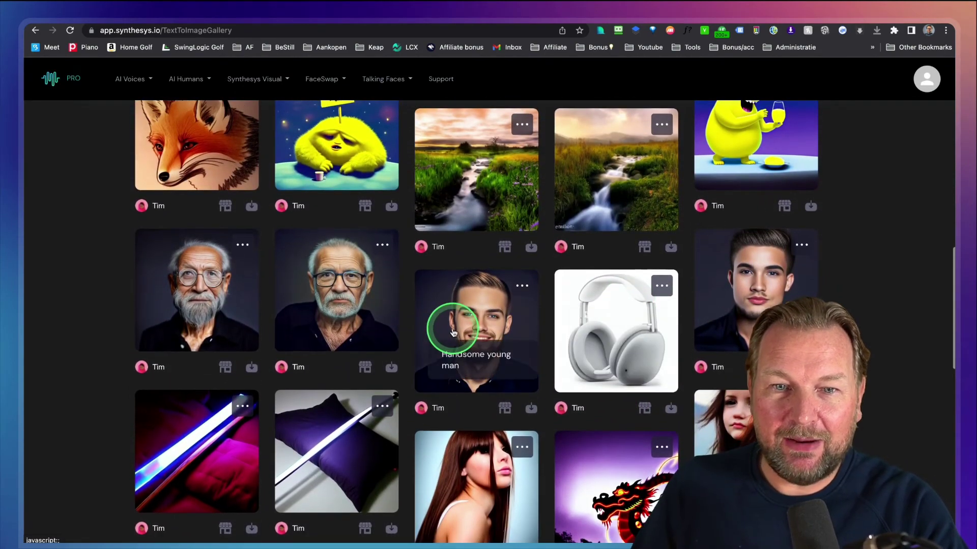
left_click(462, 319)
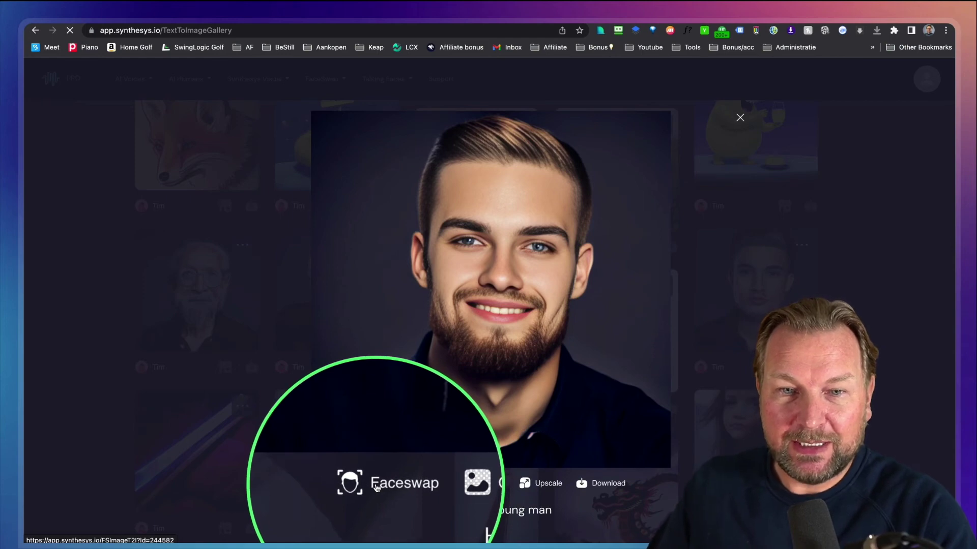
left_click(376, 486)
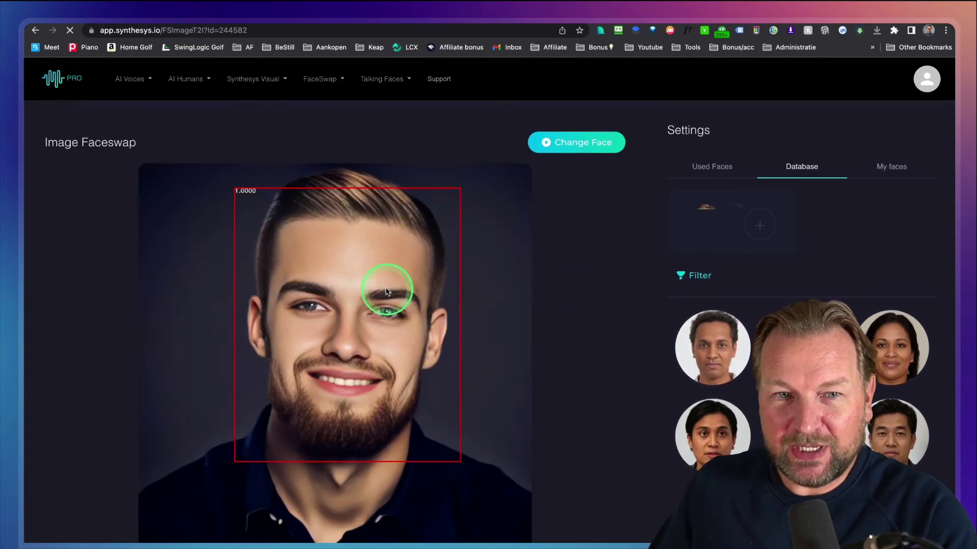
Browse the database faces and pick the young man with short curly black hair as the replacement face
scroll(744, 397, "down", 2)
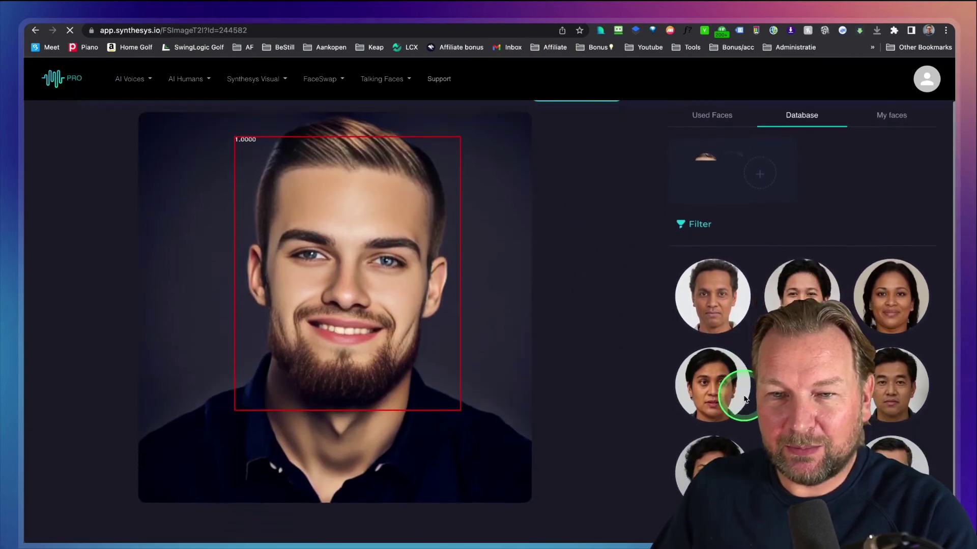
scroll(743, 399, "up", 1)
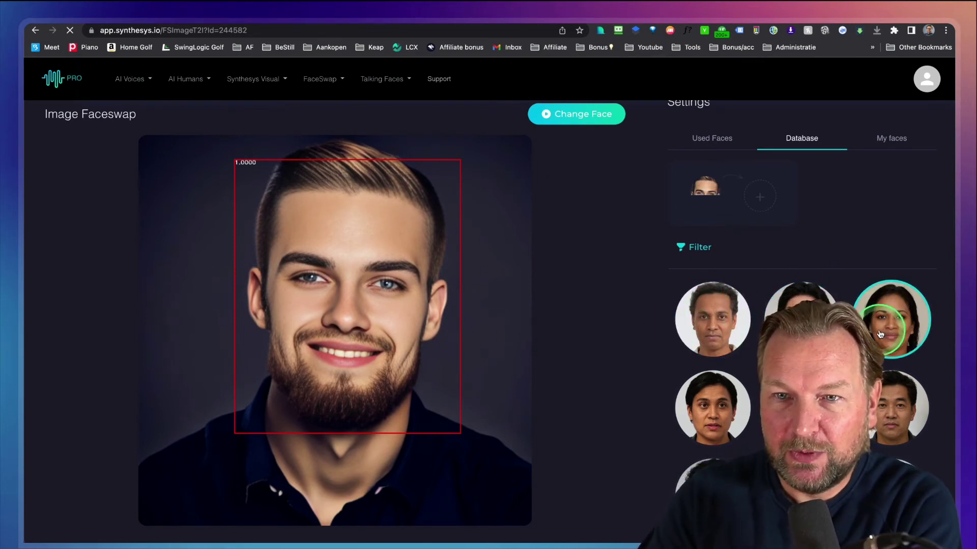
scroll(880, 335, "down", 3)
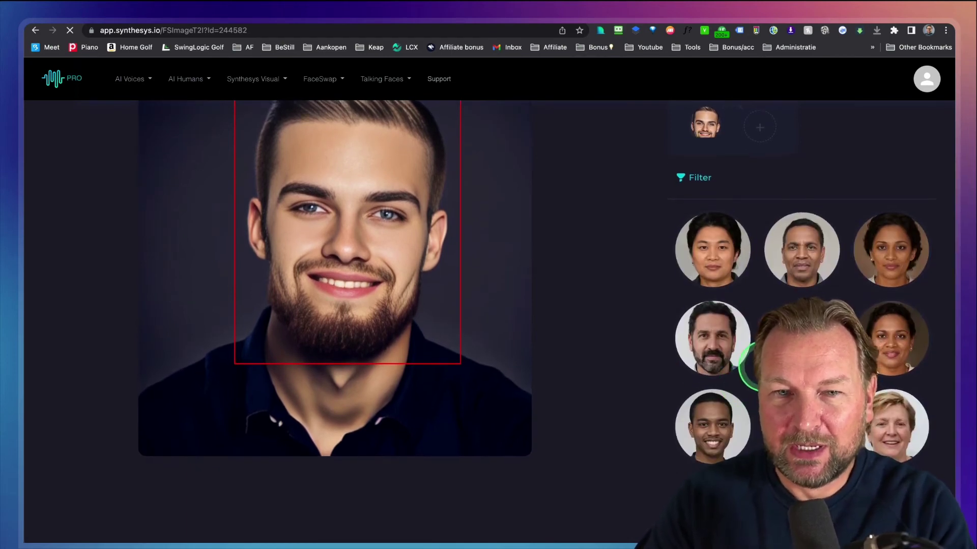
scroll(377, 228, "up", 2)
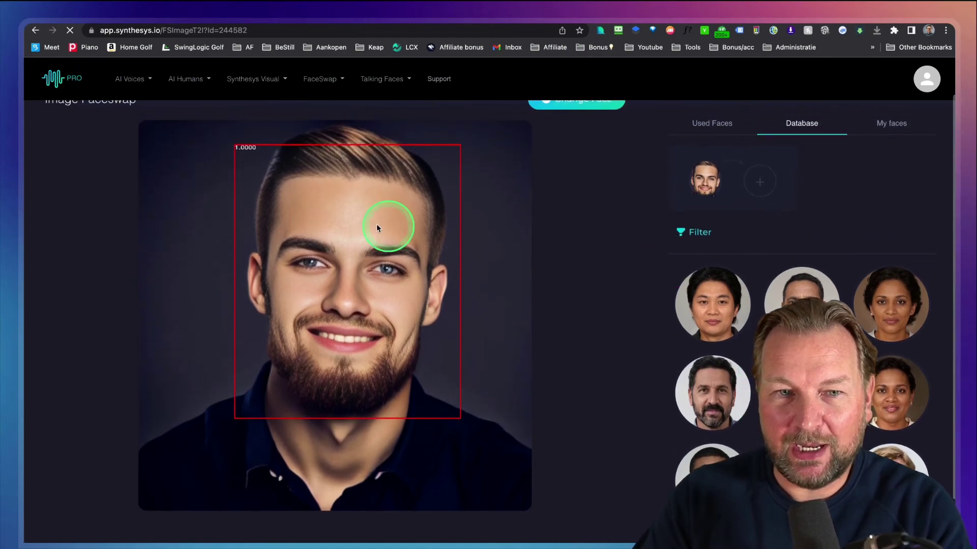
scroll(704, 388, "down", 2)
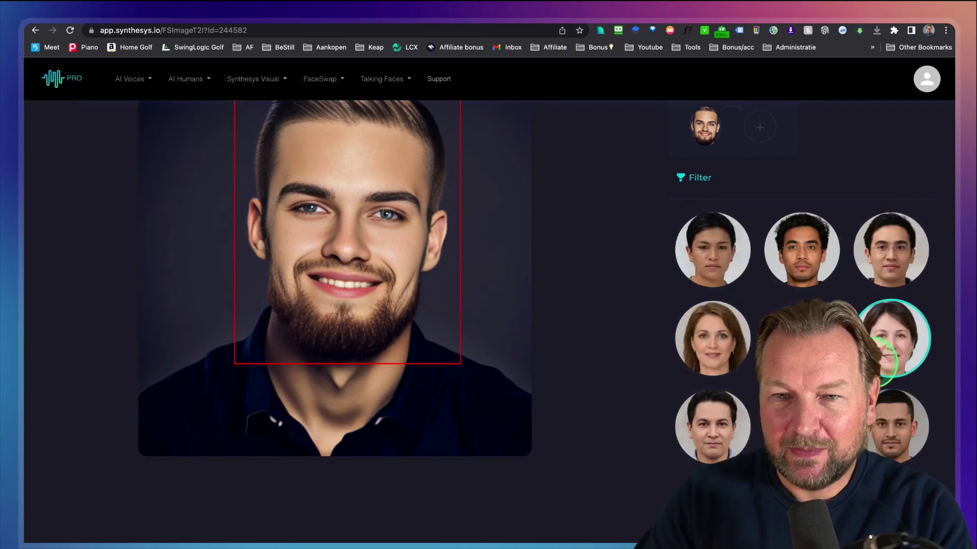
left_click(720, 352)
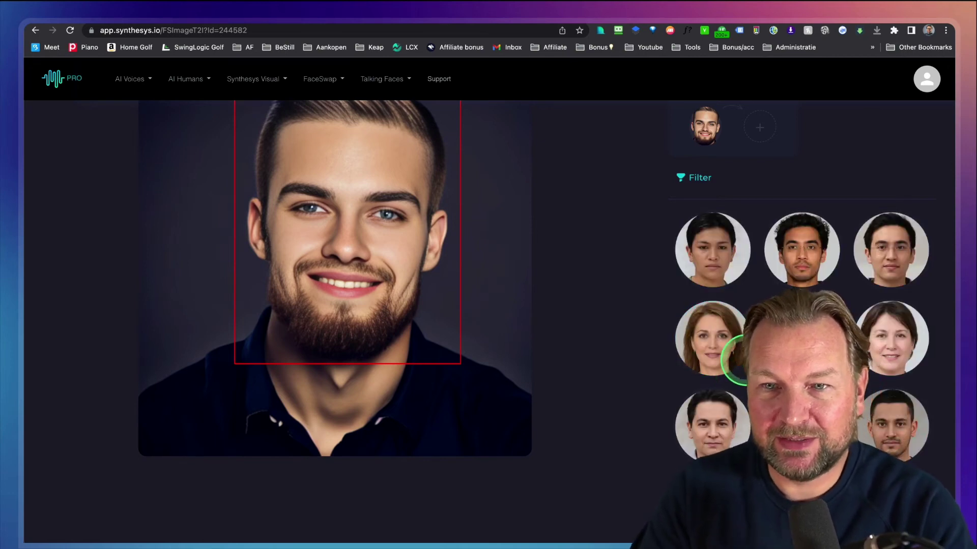
left_click(804, 269)
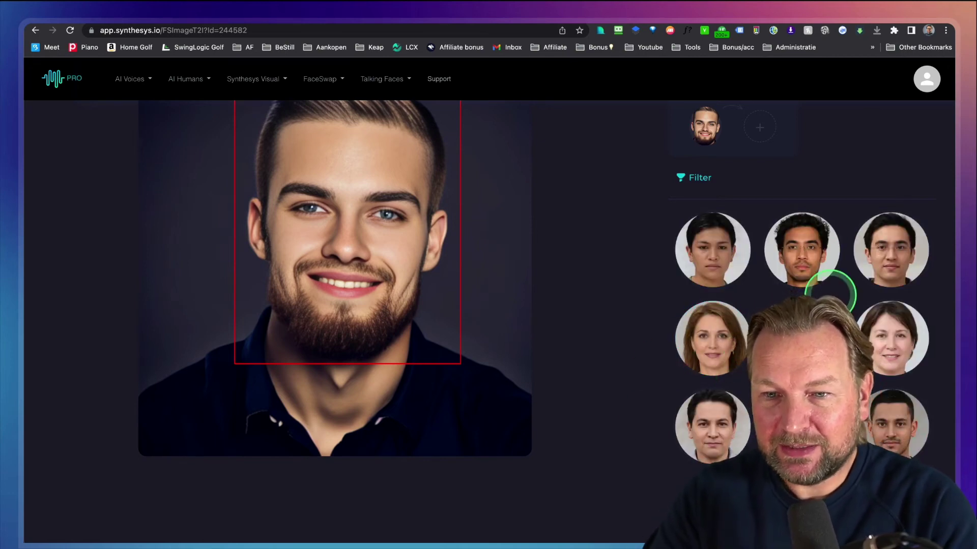
left_click(802, 261)
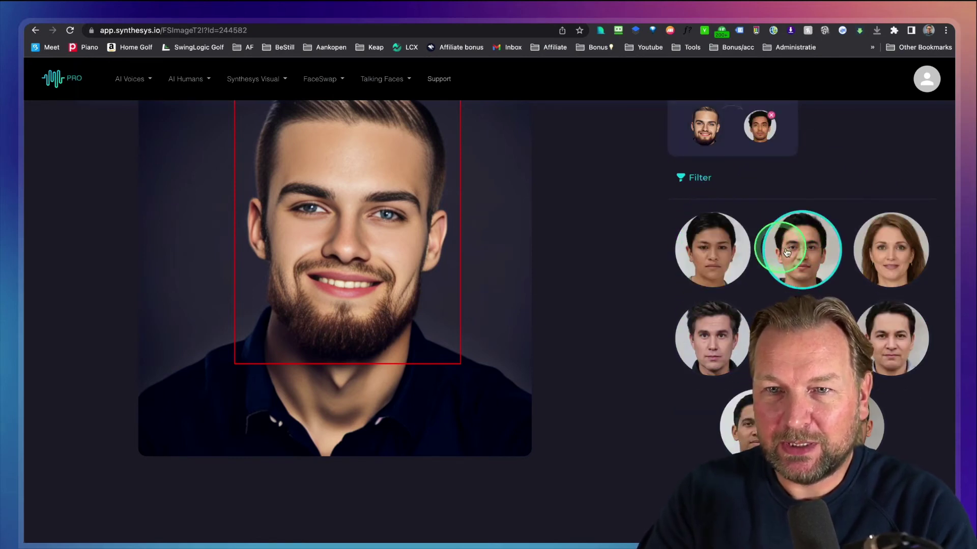
Apply the face change to the portrait with the chosen face and download the resulting image
scroll(786, 253, "up", 2)
left_click(711, 197)
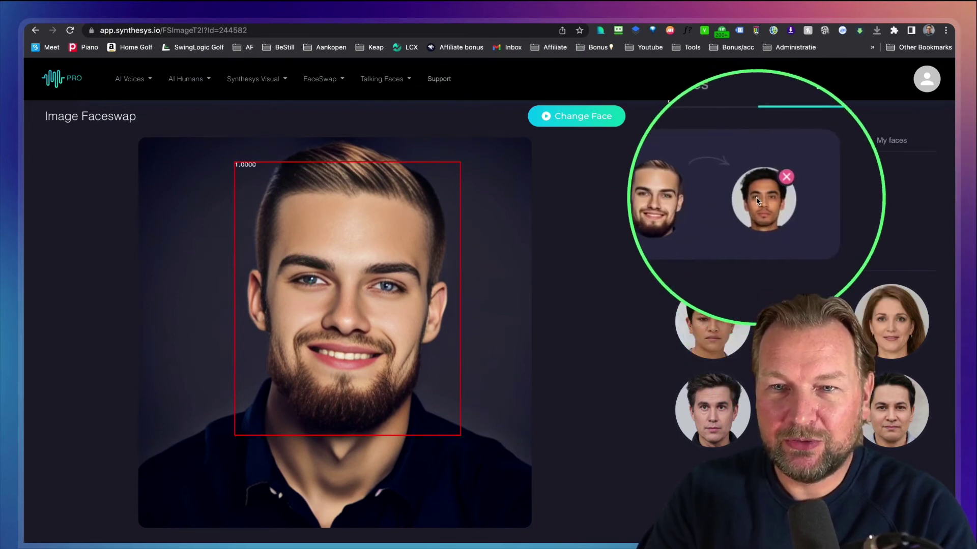
scroll(636, 405, "down", 2)
scroll(712, 315, "up", 3)
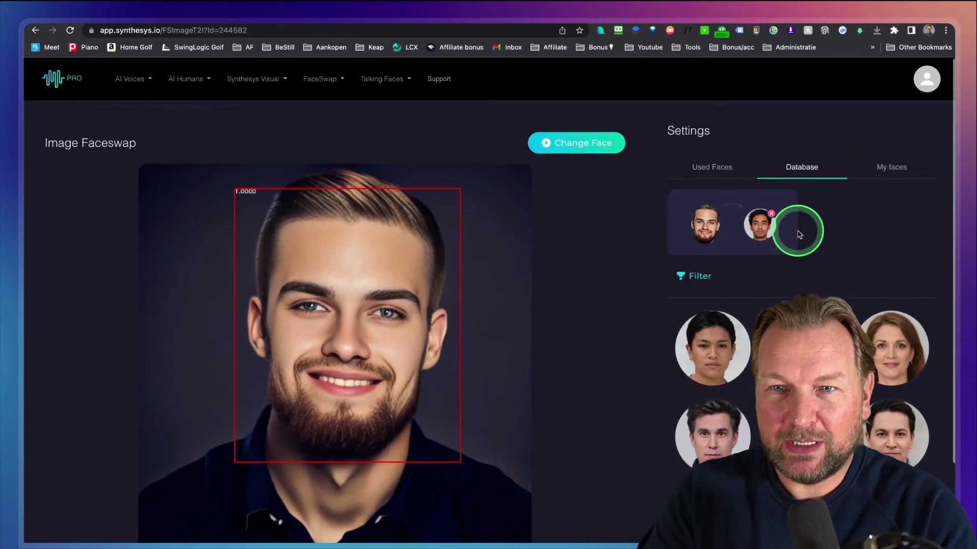
left_click(590, 147)
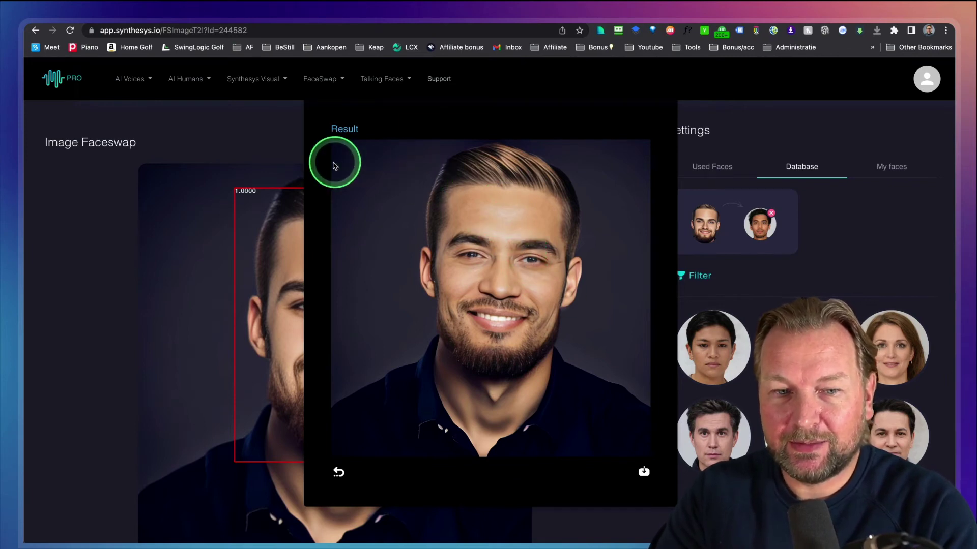
left_click(644, 473)
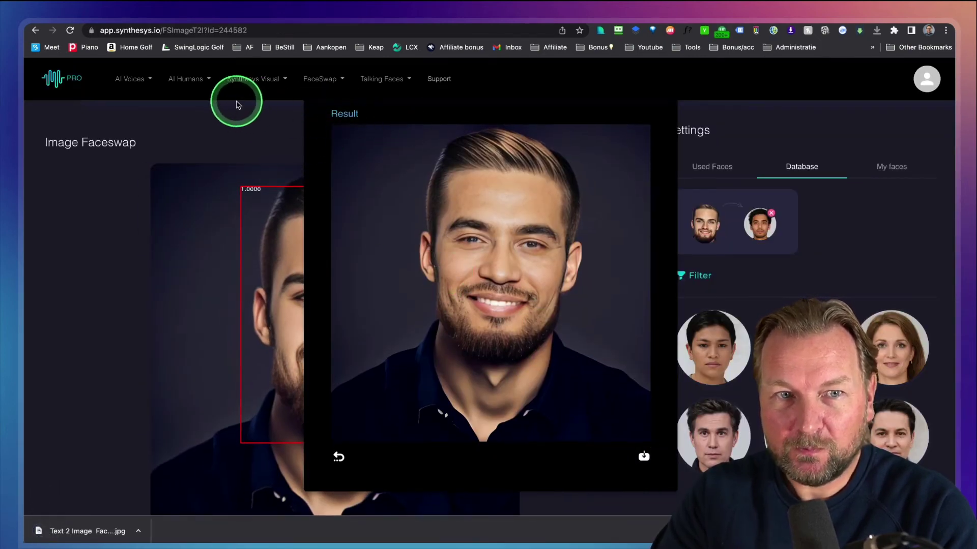
Return to the Synthesys Visual gallery and open the unsmiling young man's portrait for changing its background
left_click(239, 81)
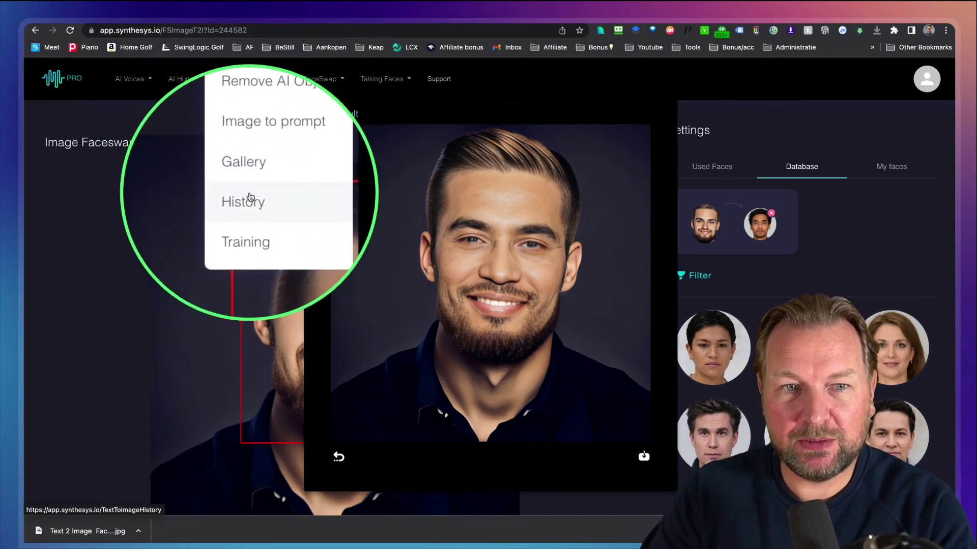
left_click(250, 182)
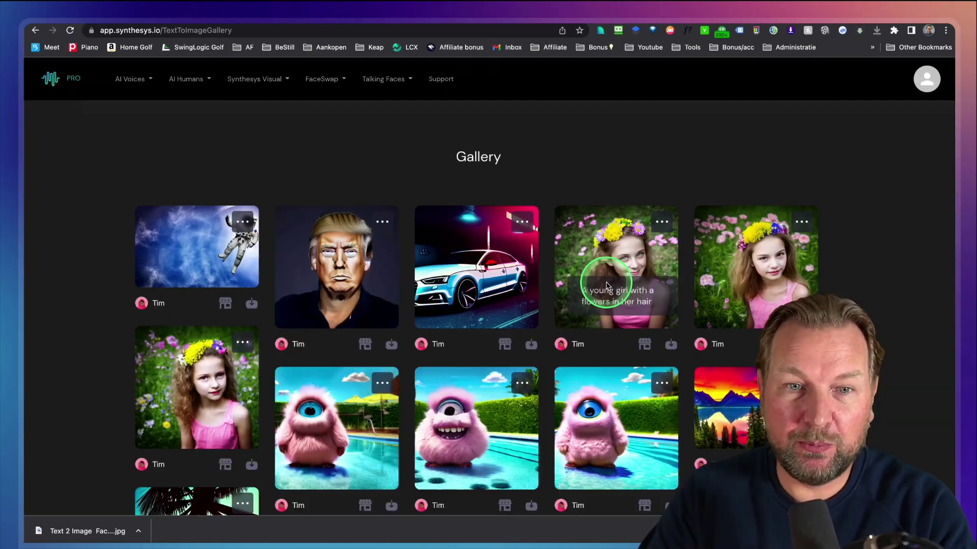
scroll(601, 290, "down", 3)
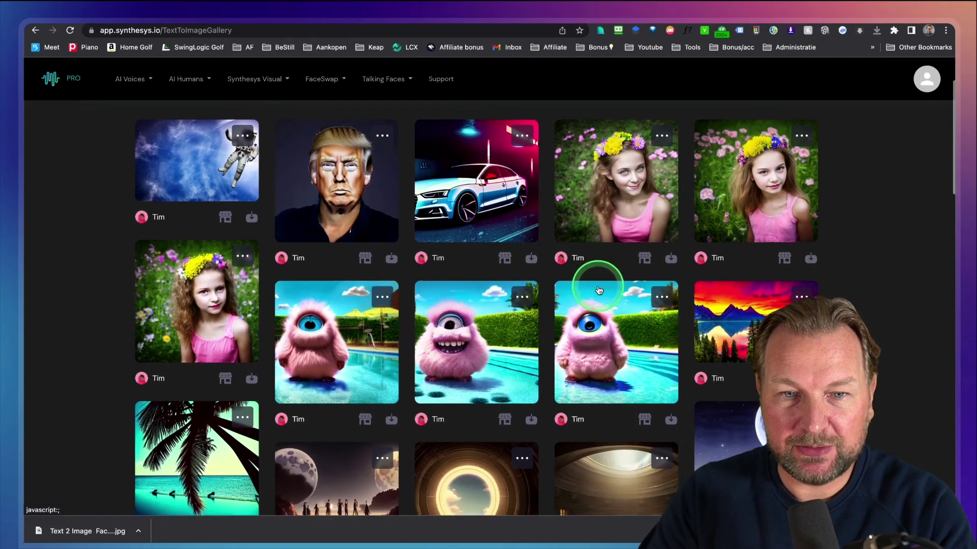
scroll(599, 290, "down", 8)
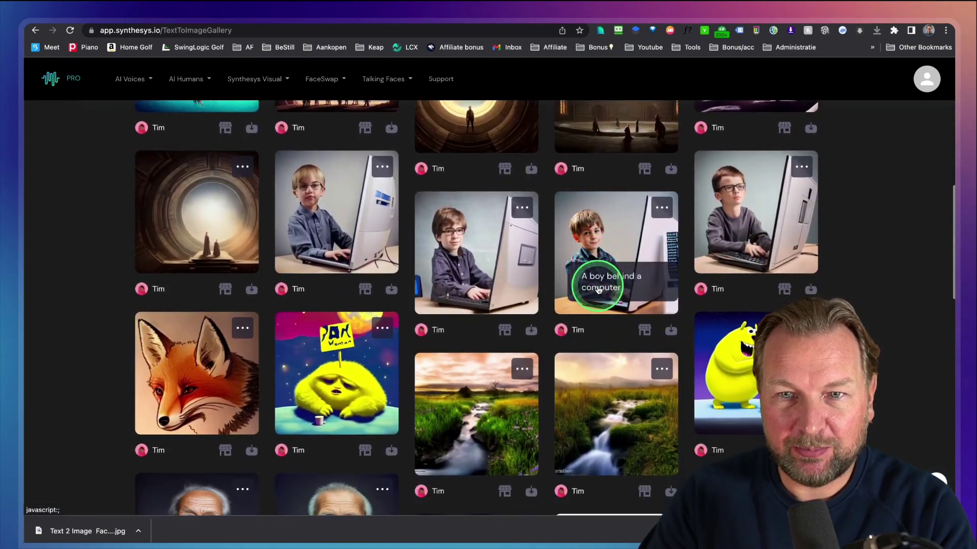
scroll(598, 290, "down", 6)
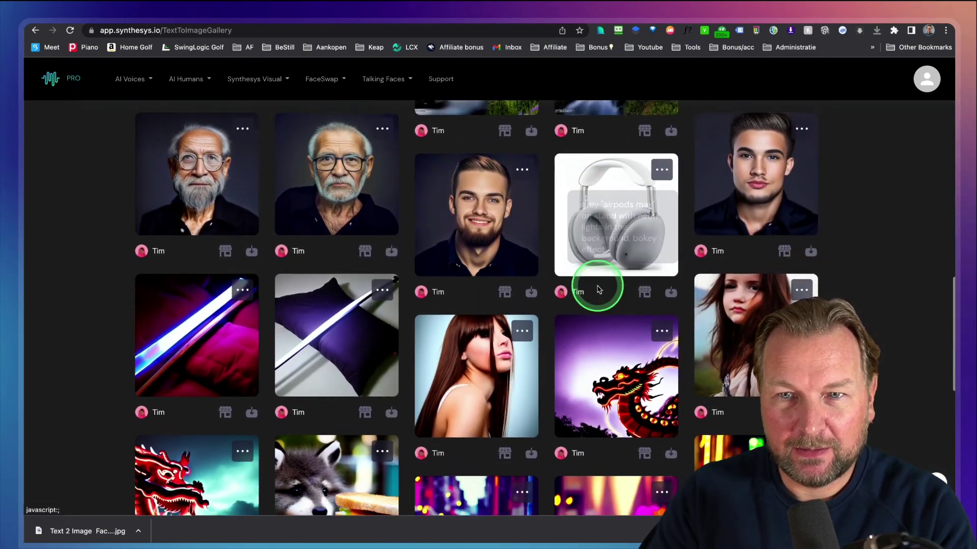
scroll(599, 289, "up", 1)
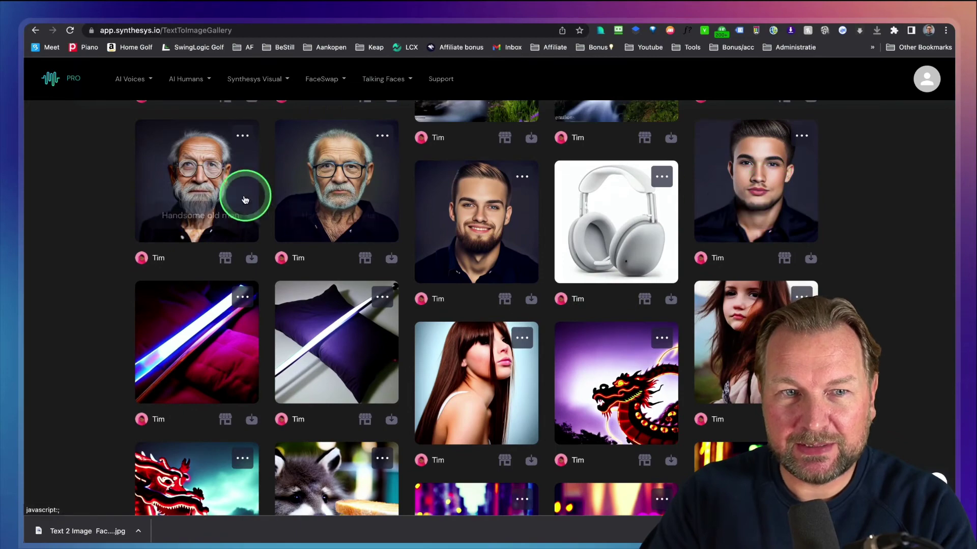
left_click(764, 176)
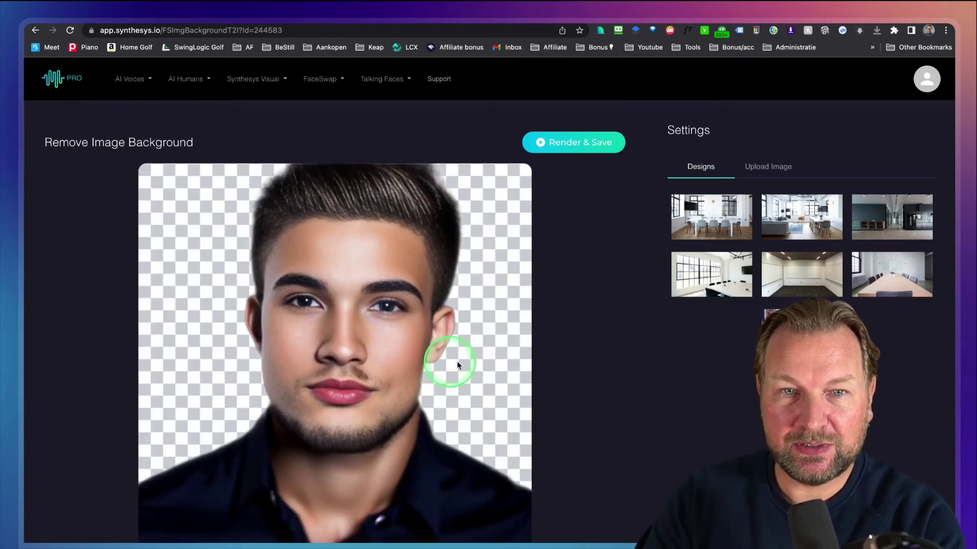
Preview several office designs behind the young man's portrait, ending with the bright open office with a sofa and dining table
scroll(577, 360, "down", 3)
scroll(577, 359, "up", 2)
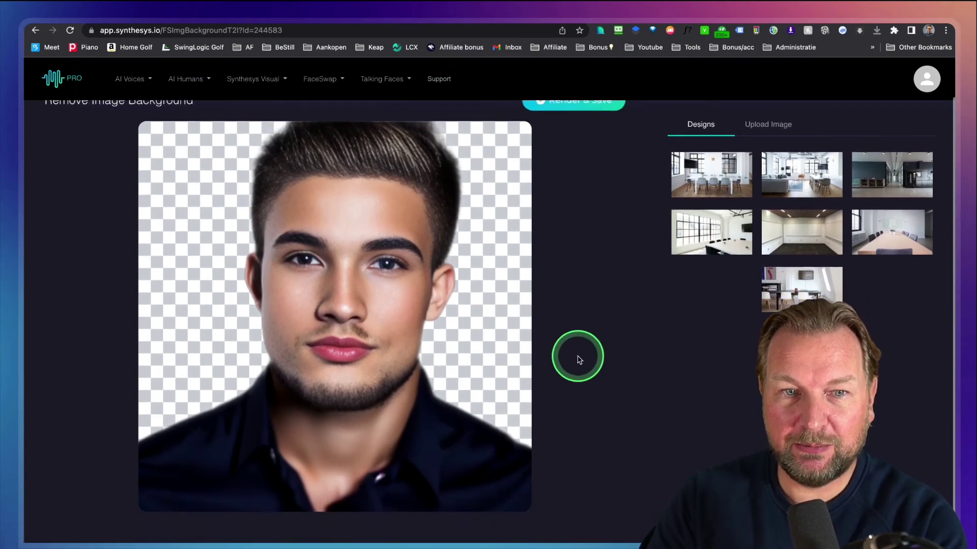
scroll(577, 360, "up", 1)
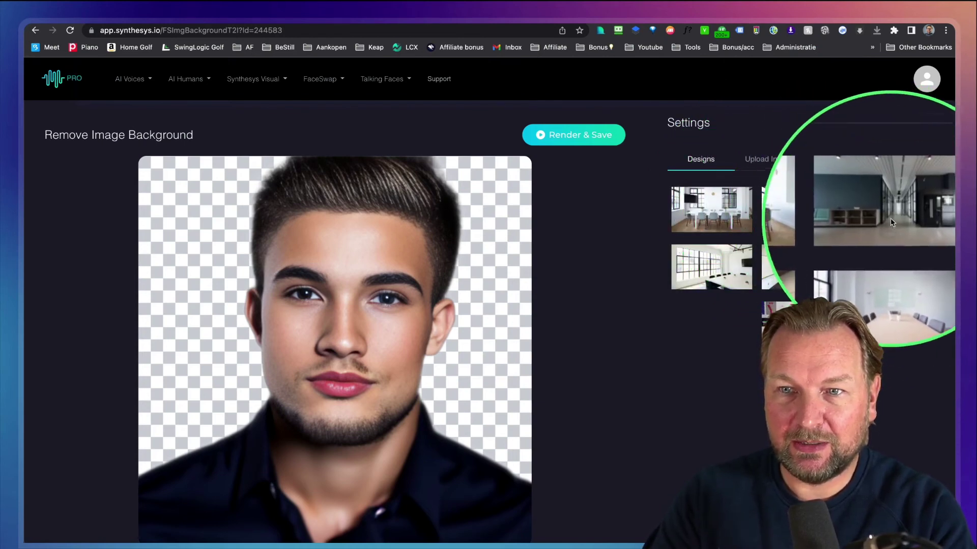
left_click(898, 219)
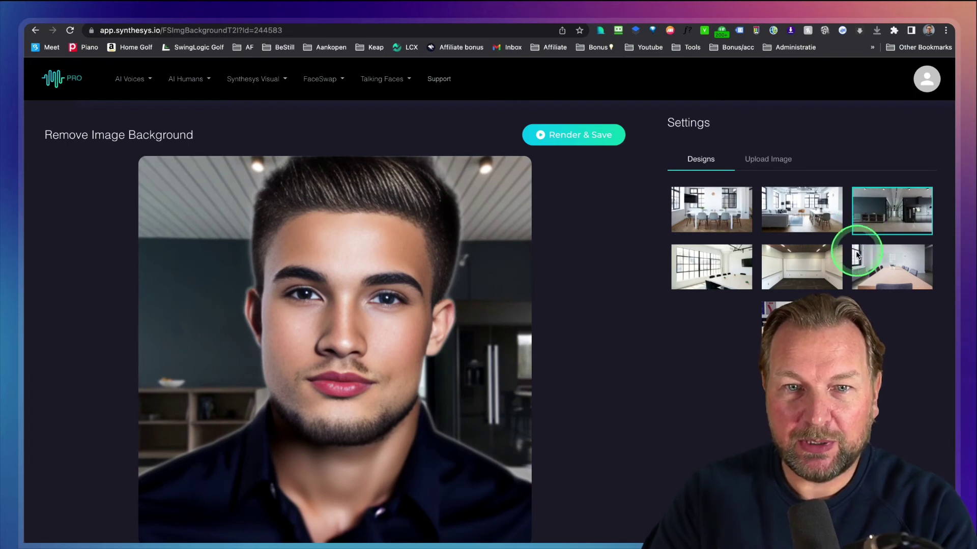
left_click(858, 267)
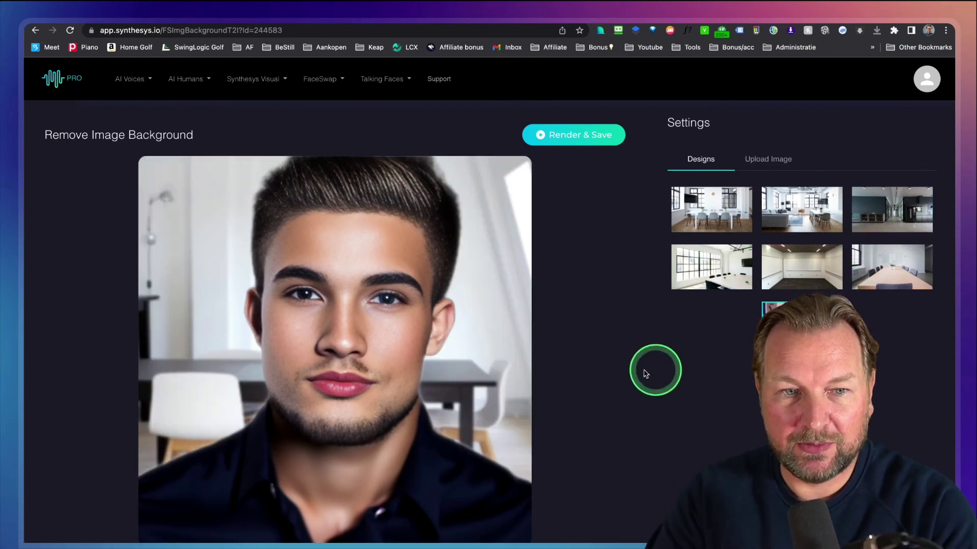
left_click(716, 266)
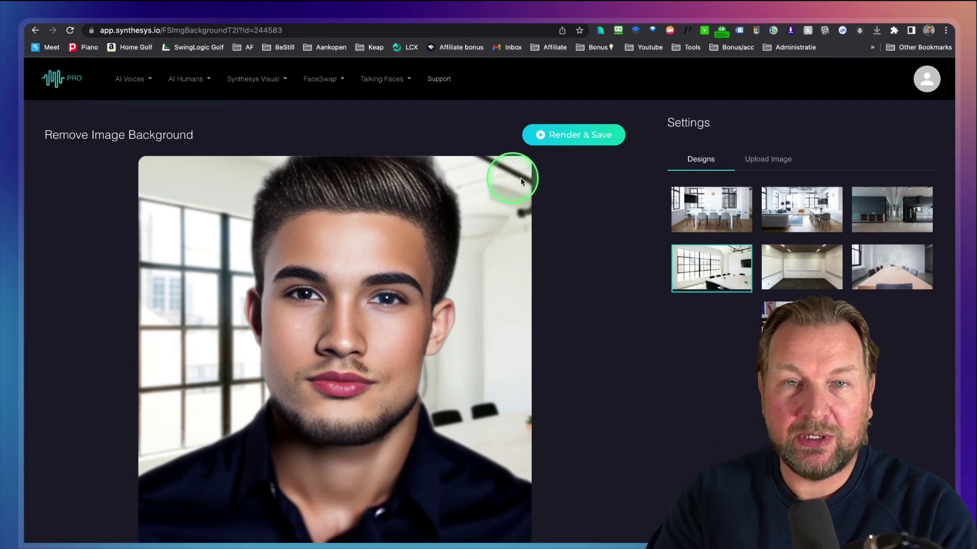
left_click(719, 222)
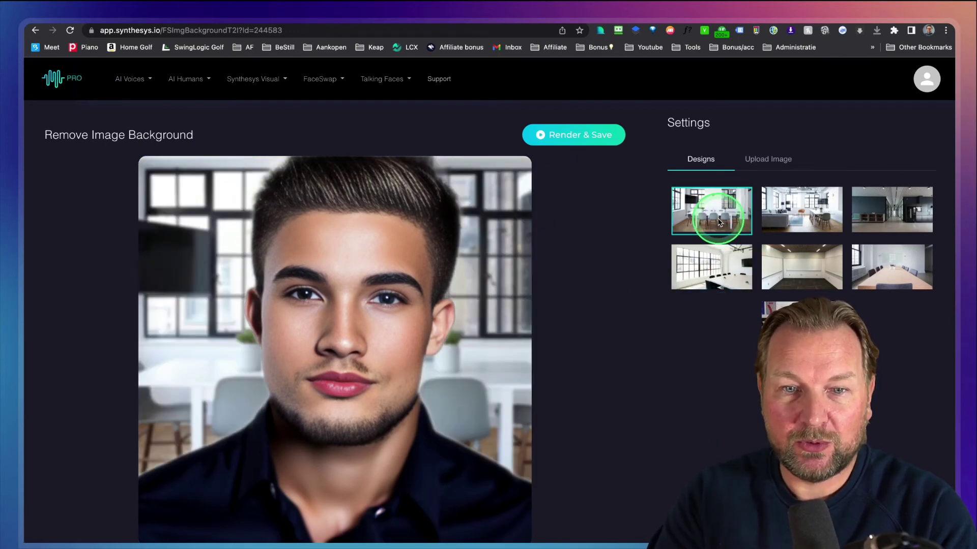
left_click(804, 219)
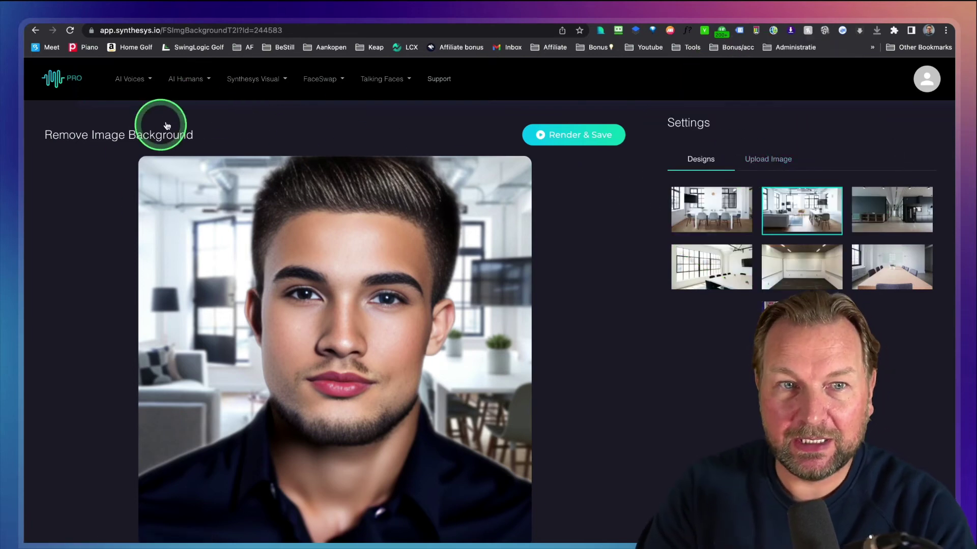
Return to the Synthesys Visual gallery and open the smiling girl with flowers in her hair for changing the background
left_click(245, 79)
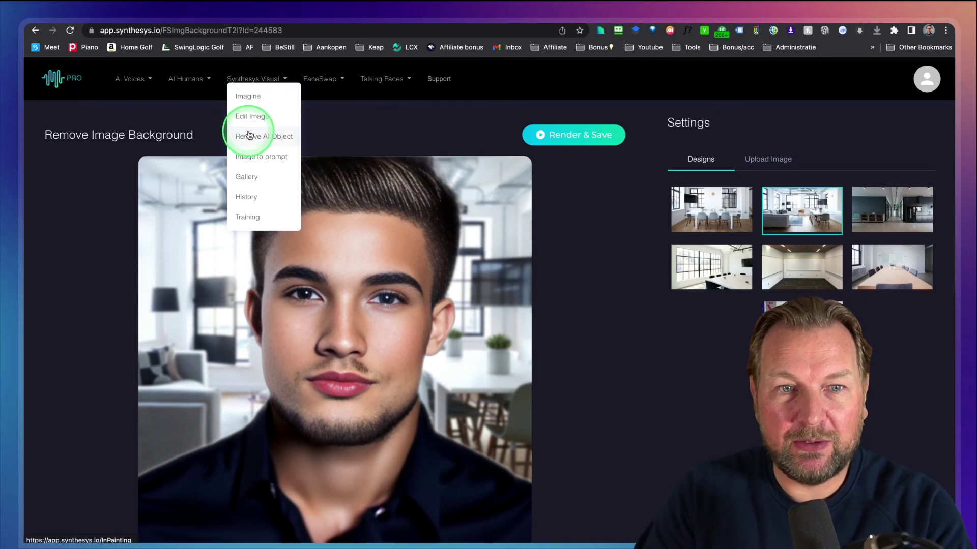
left_click(256, 169)
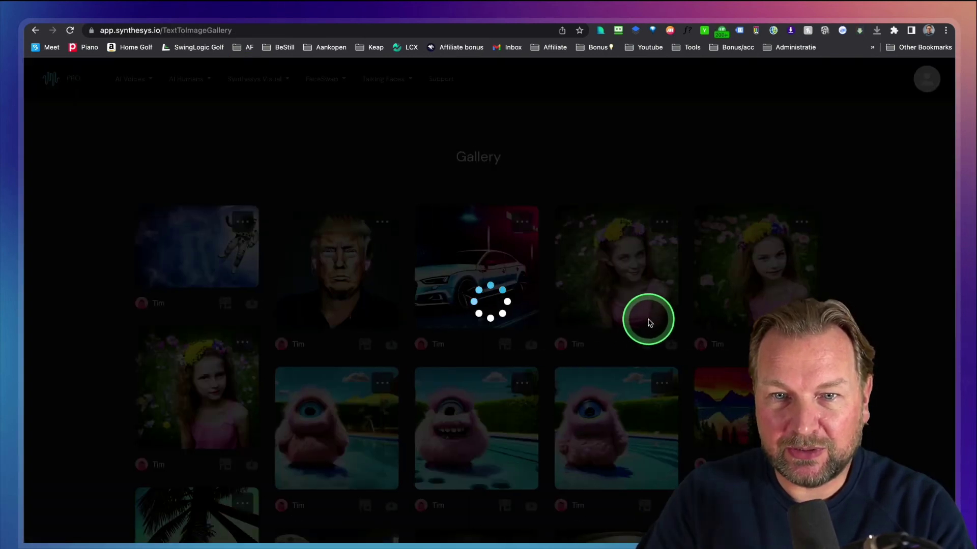
scroll(596, 324, "down", 2)
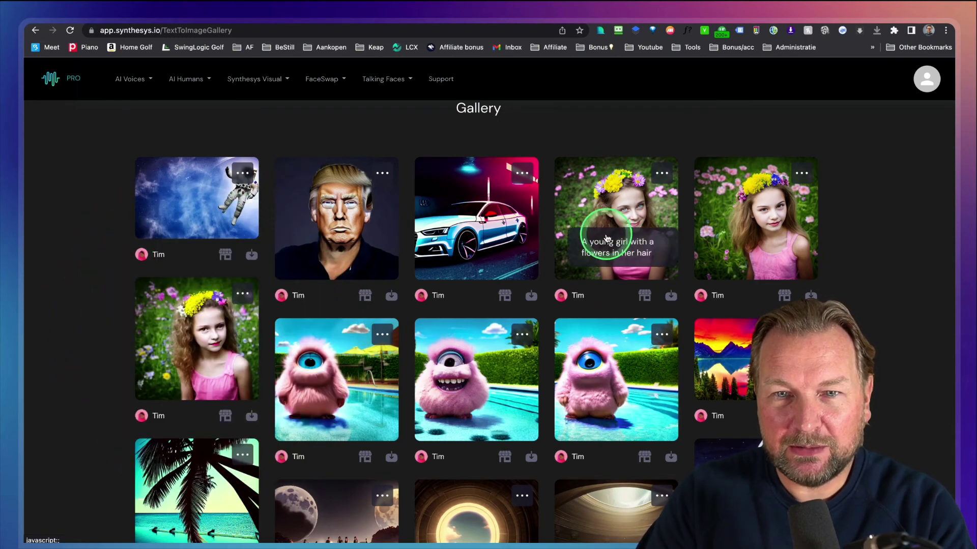
left_click(610, 212)
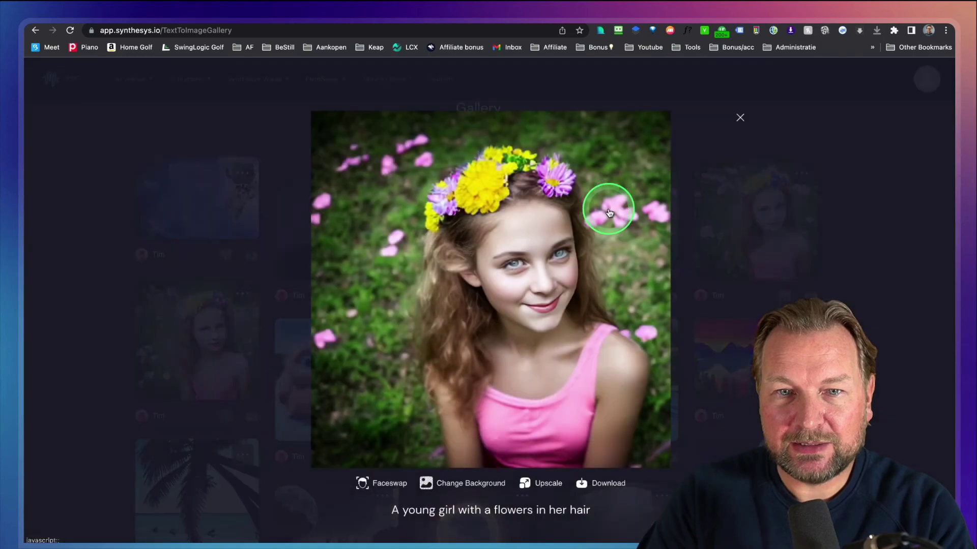
left_click(463, 485)
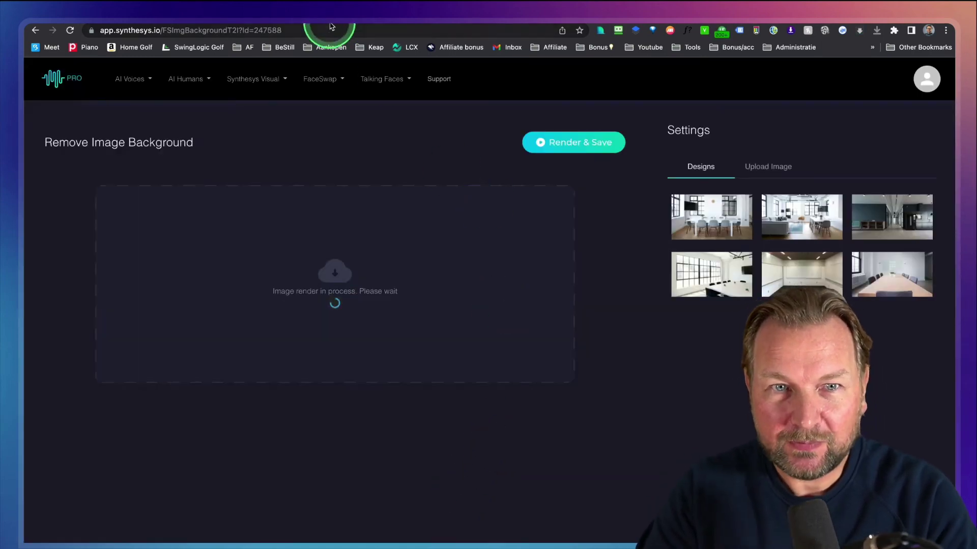
Search Google for "flower field" in a new browser tab and show the image results
key("super+t")
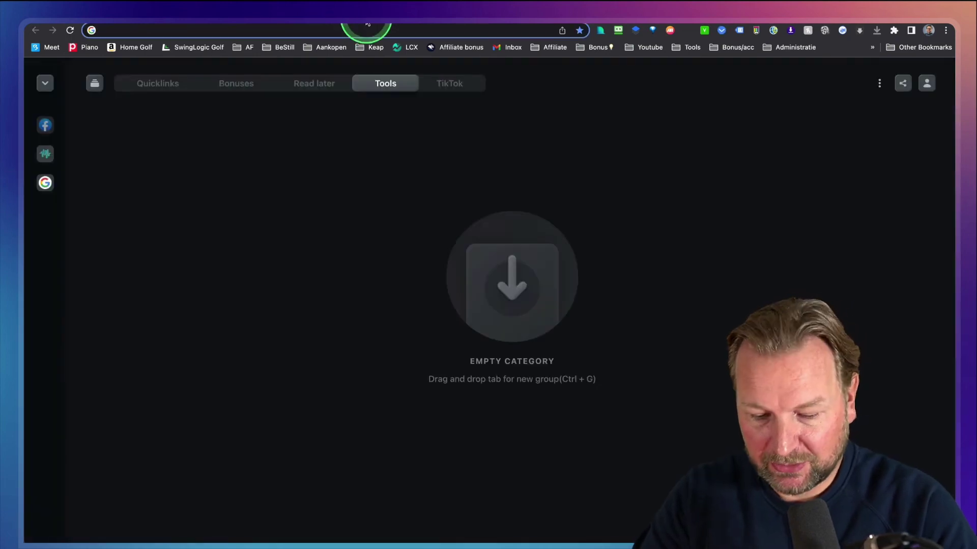
type("flowers")
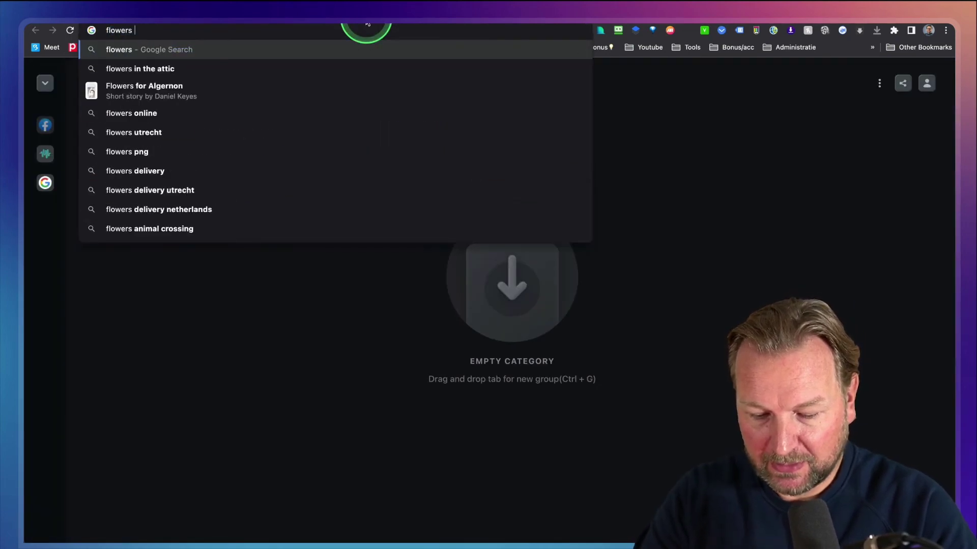
key("BackSpace")
key("BackSpace")
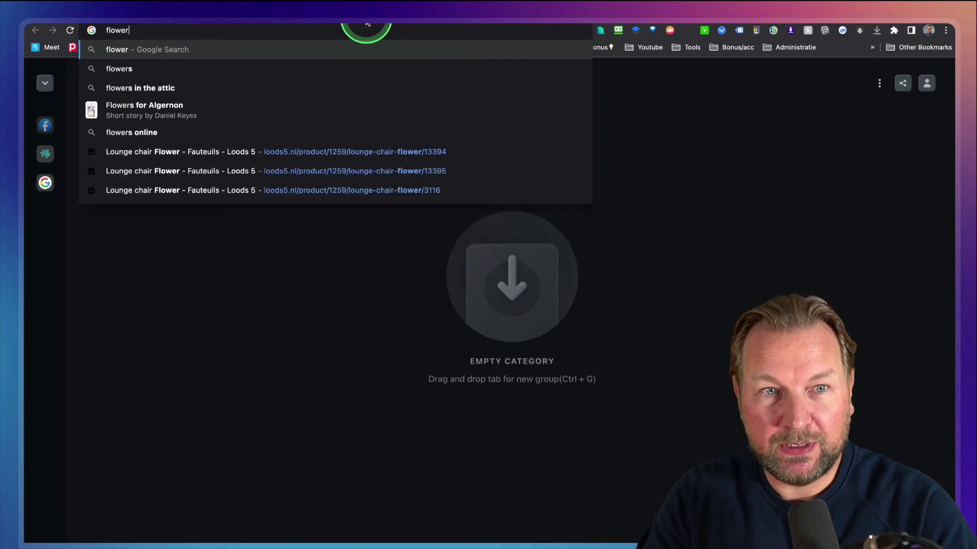
type("field")
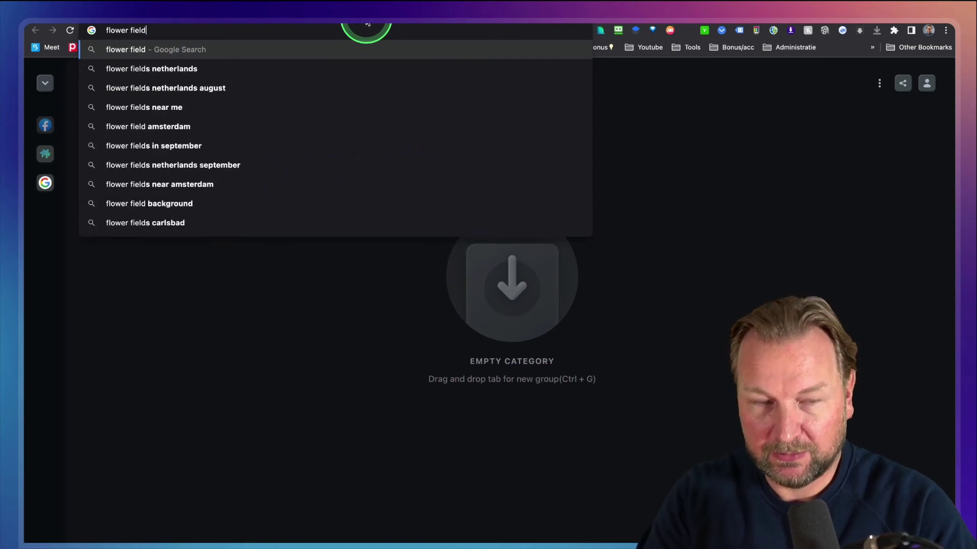
key("Return")
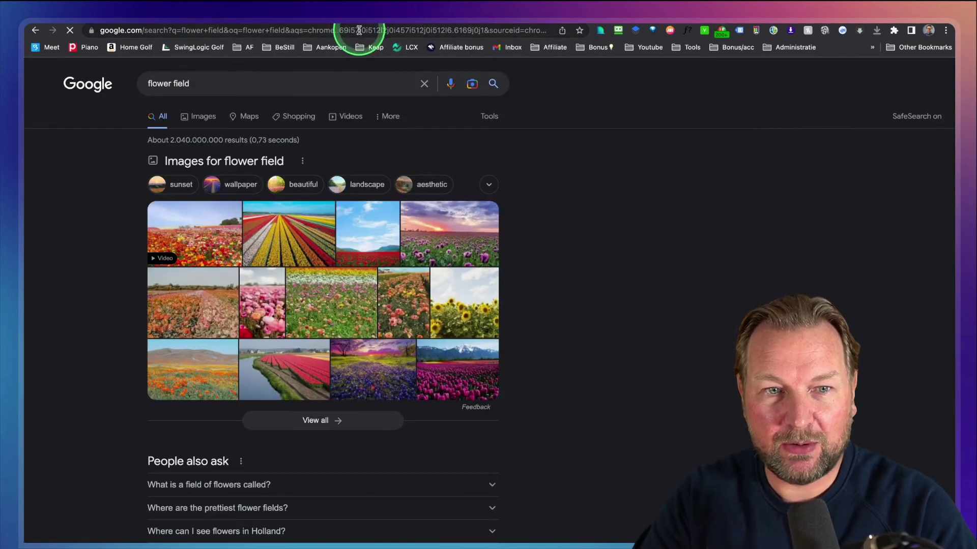
scroll(493, 235, "down", 1)
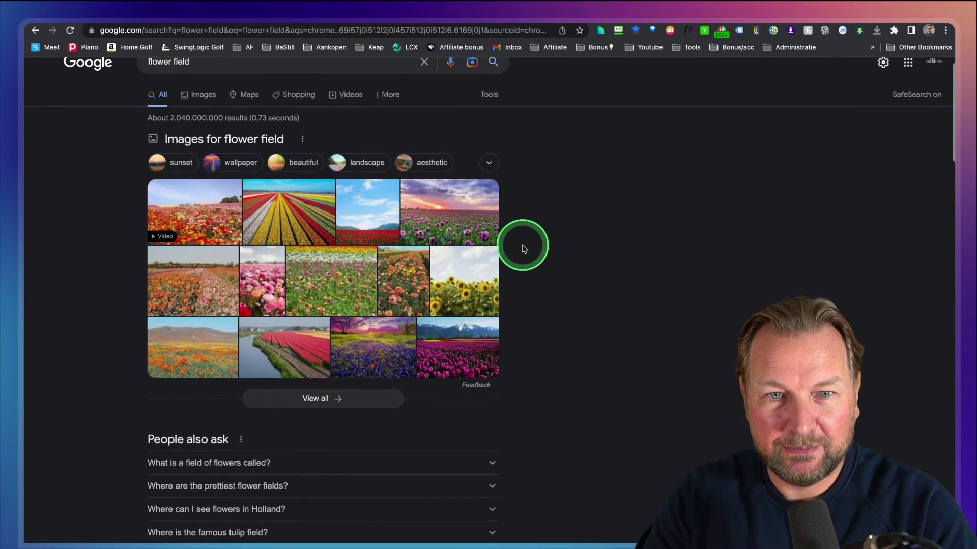
left_click(465, 227)
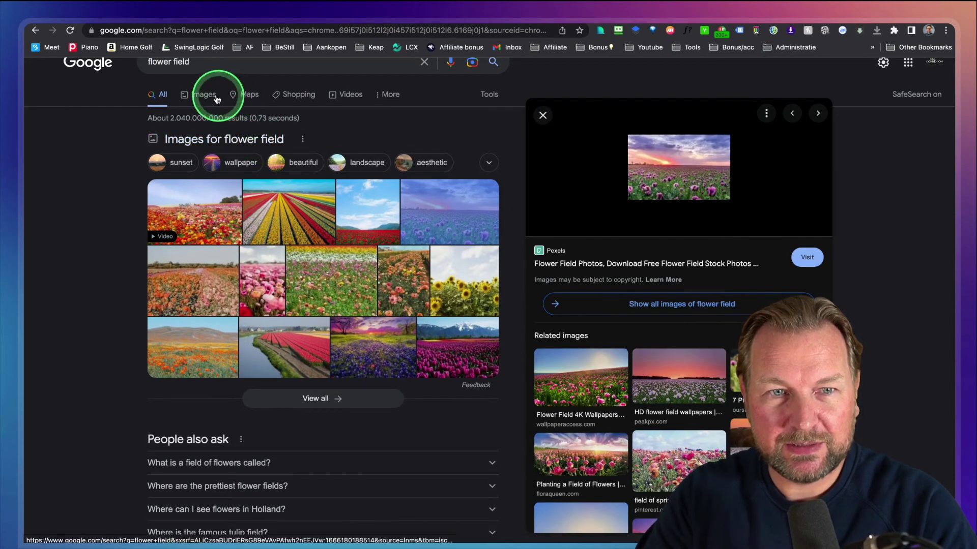
left_click(194, 95)
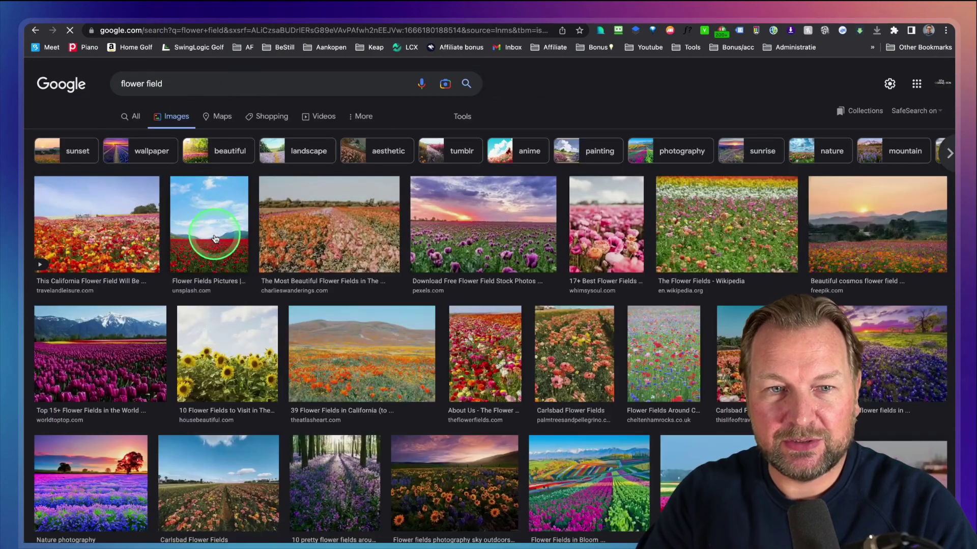
Find the 10best.com picture of a purple flower field at sunset and save it to the computer
left_click(505, 232)
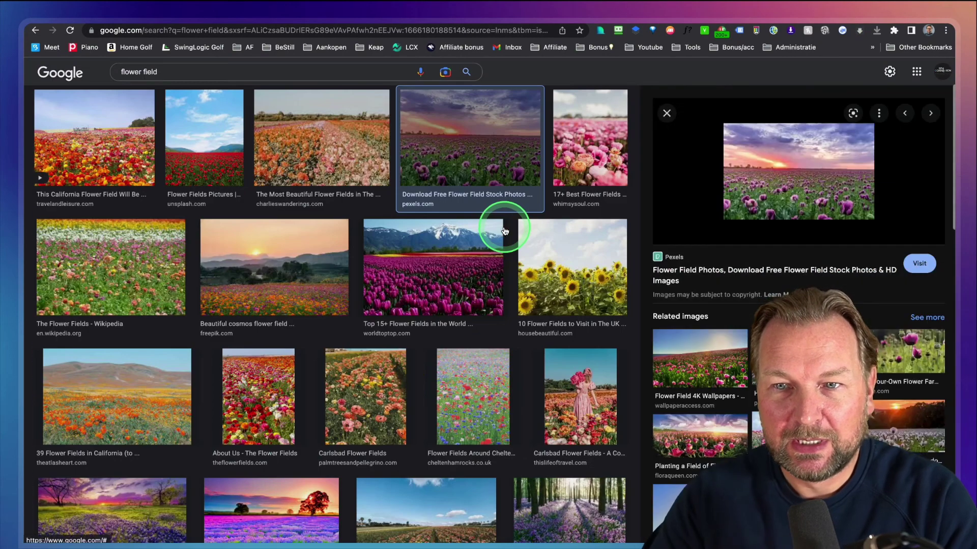
scroll(234, 283, "down", 5)
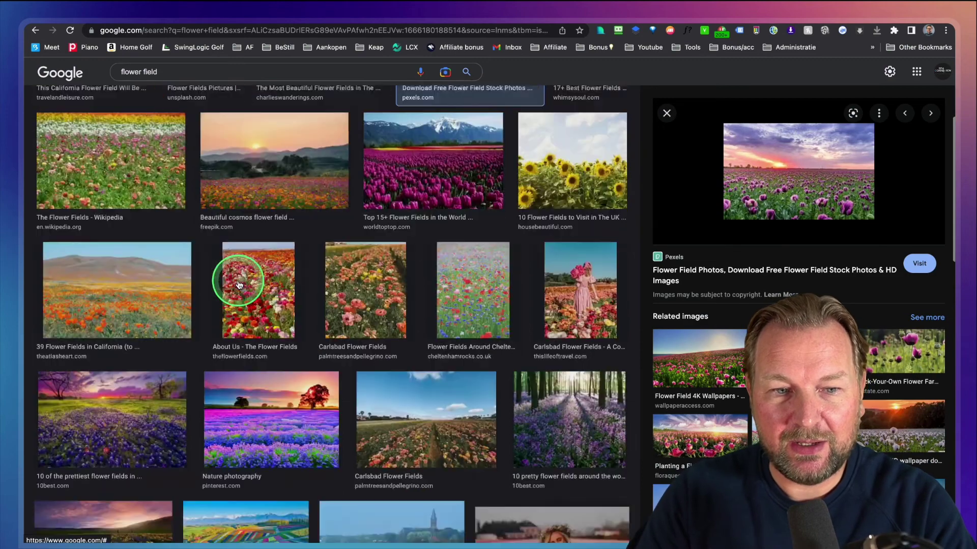
left_click(131, 290)
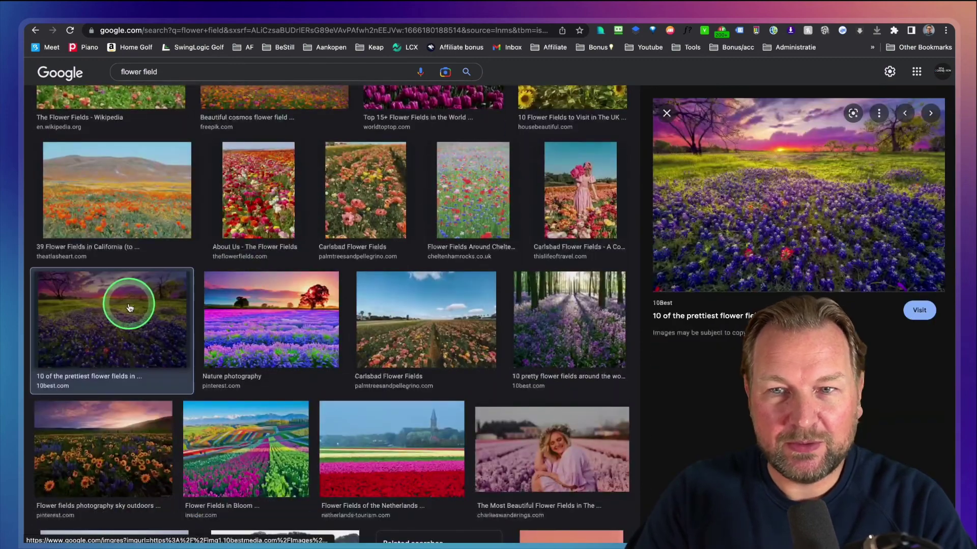
right_click(752, 203)
left_click(779, 305)
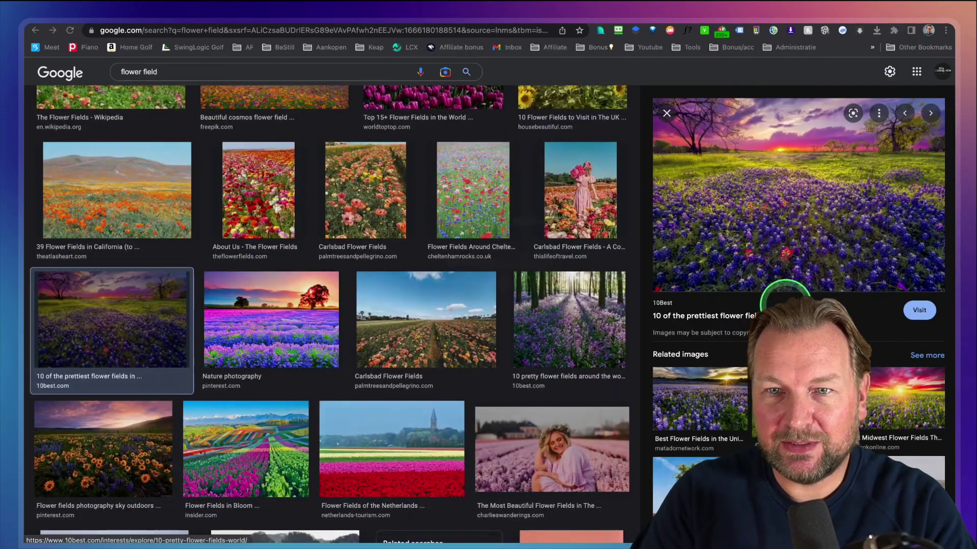
key("Return")
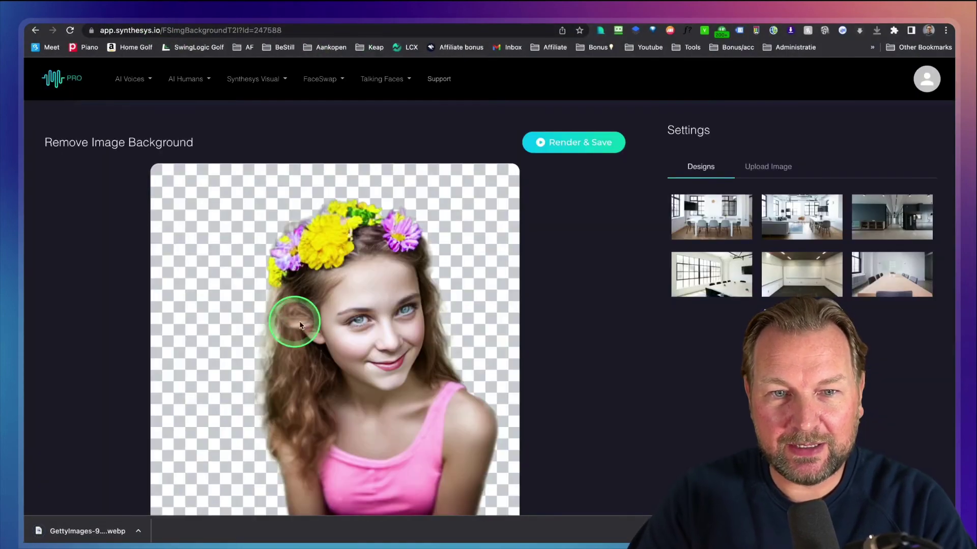
Try to upload GettyImages-910131818_54_990x660.webp from Downloads as a custom background for the girl's portrait
scroll(300, 325, "down", 2)
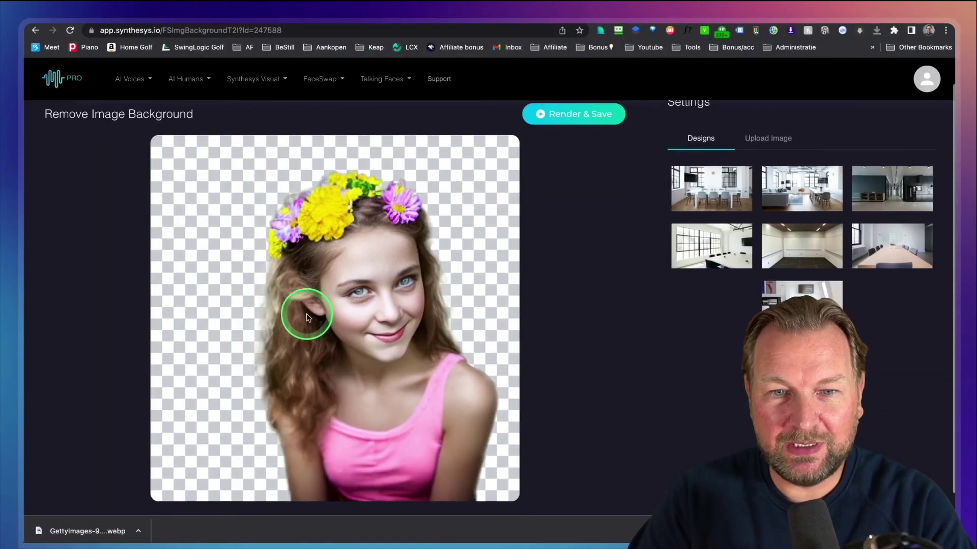
left_click(794, 147)
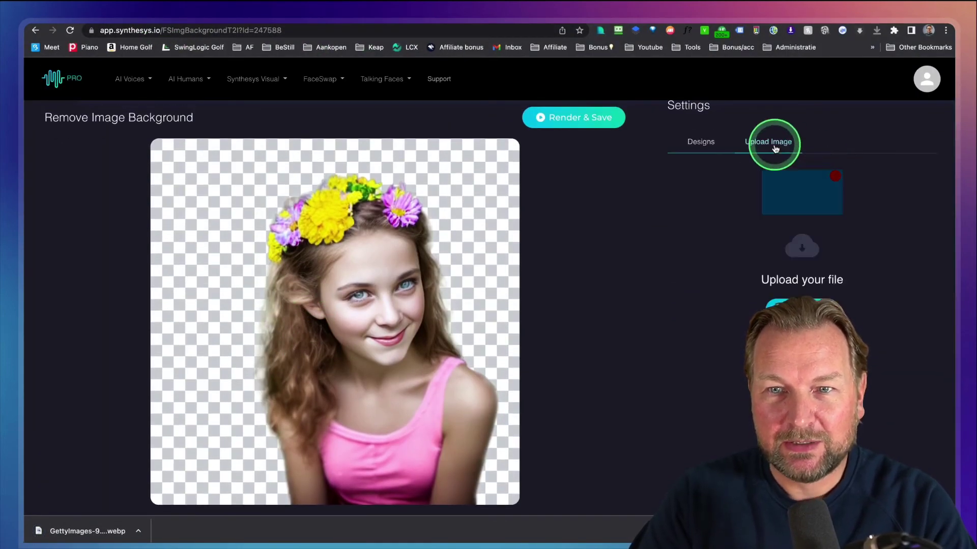
left_click(796, 305)
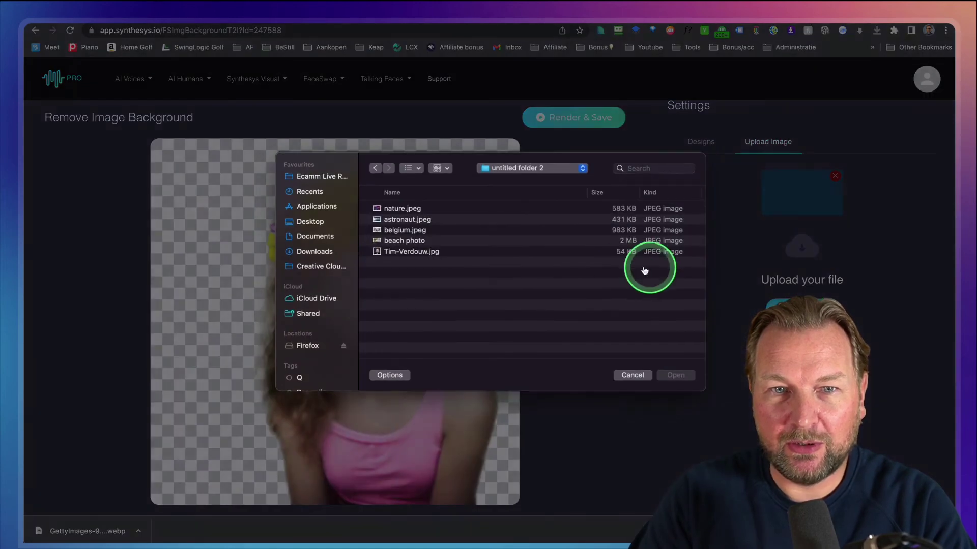
left_click(307, 252)
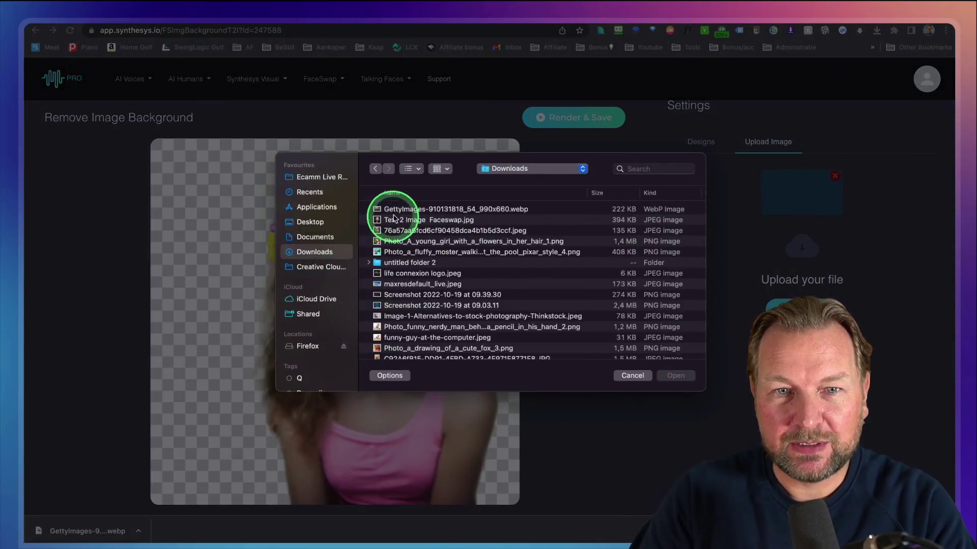
left_click(388, 211)
left_click(674, 381)
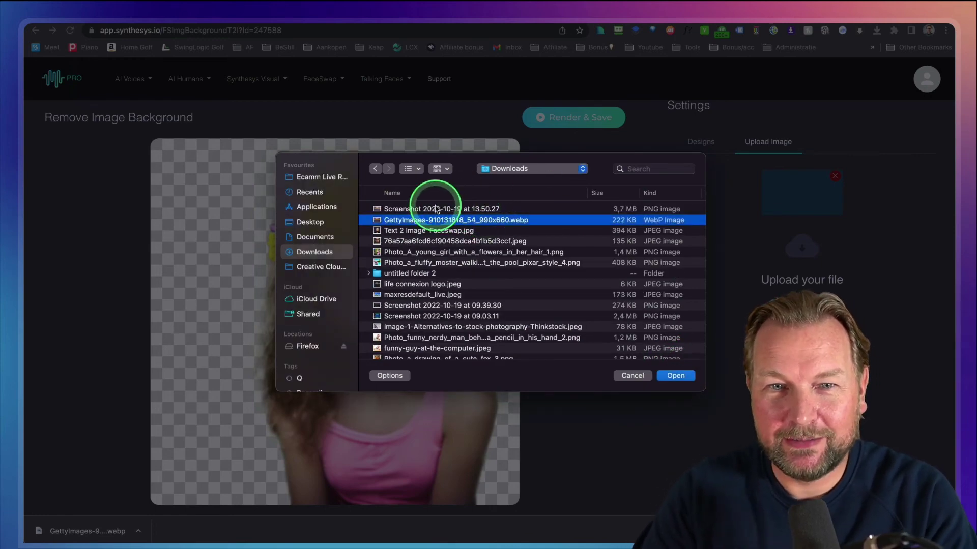
Upload the JPEG "Screenshot 2022-10-19 at 13.50.27" from Downloads as a custom background, shift it slightly in the crop frame and save it
left_click(435, 209)
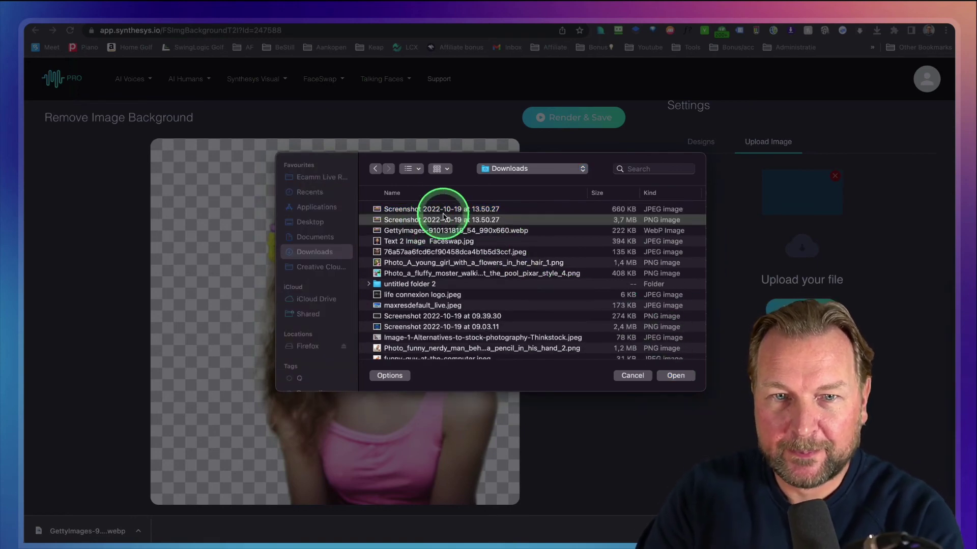
left_click(443, 218)
key("space")
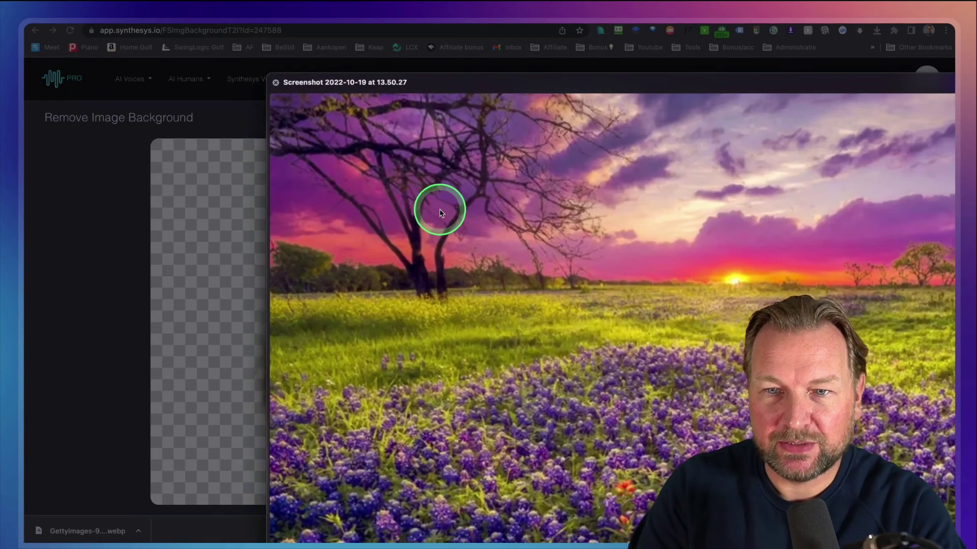
key("space")
left_click(476, 209)
left_click(676, 375)
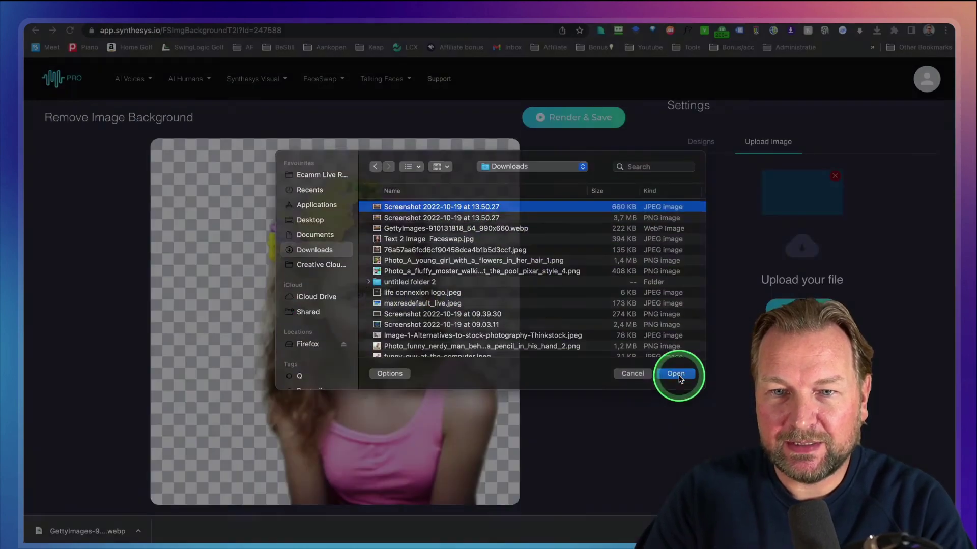
left_click_drag(602, 279, 626, 280)
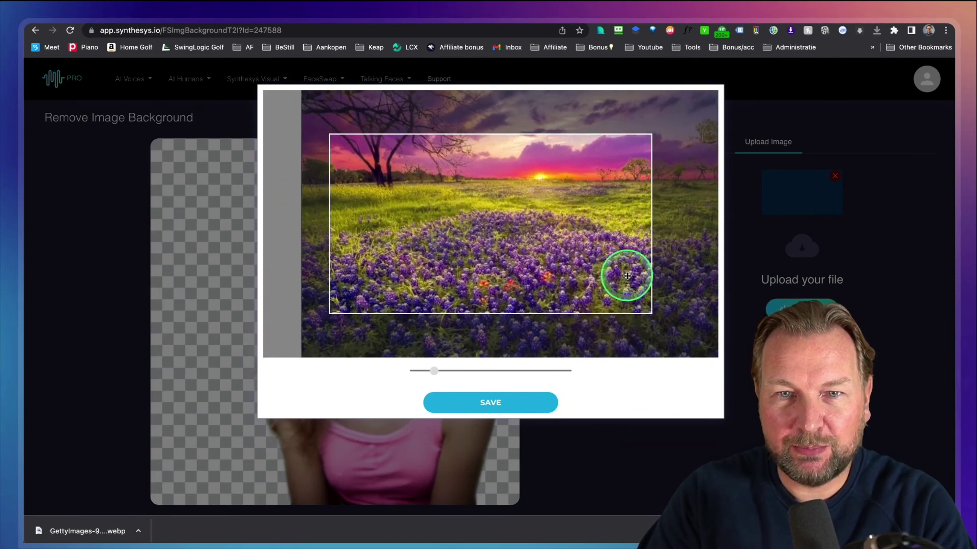
left_click(502, 402)
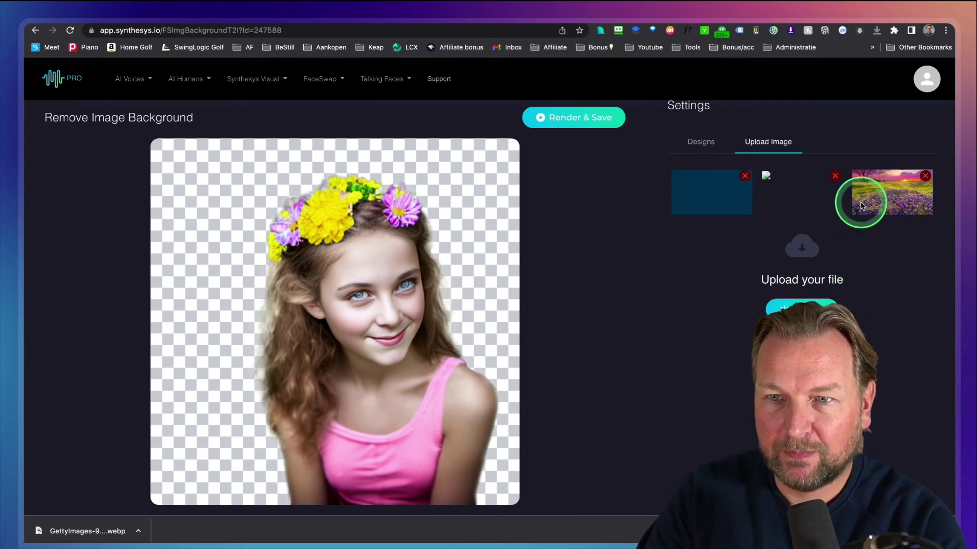
Apply the uploaded purple flower-field image as the background of the girl's portrait and inspect the cutout edges up close
left_click(883, 199)
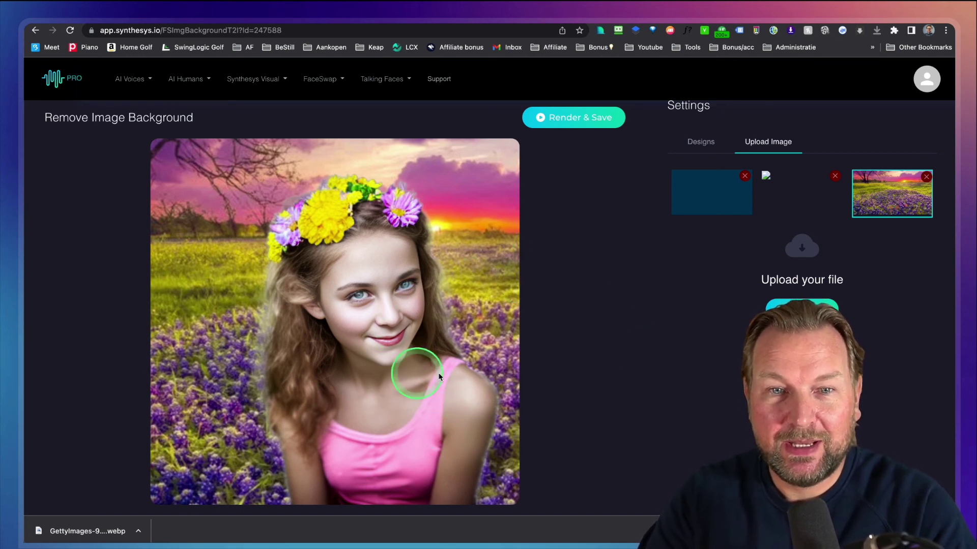
scroll(384, 249, "up", 5)
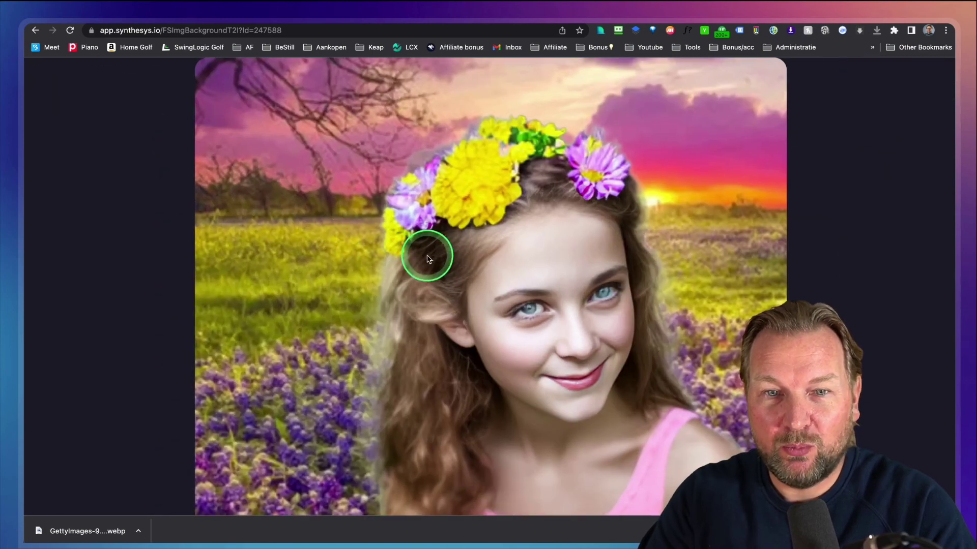
scroll(657, 356, "down", 5)
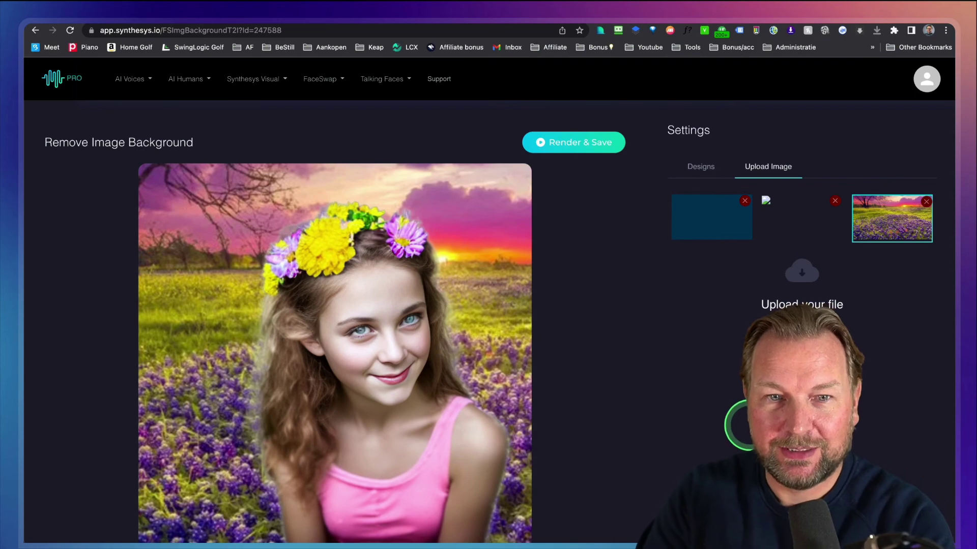
scroll(394, 150, "up", 5)
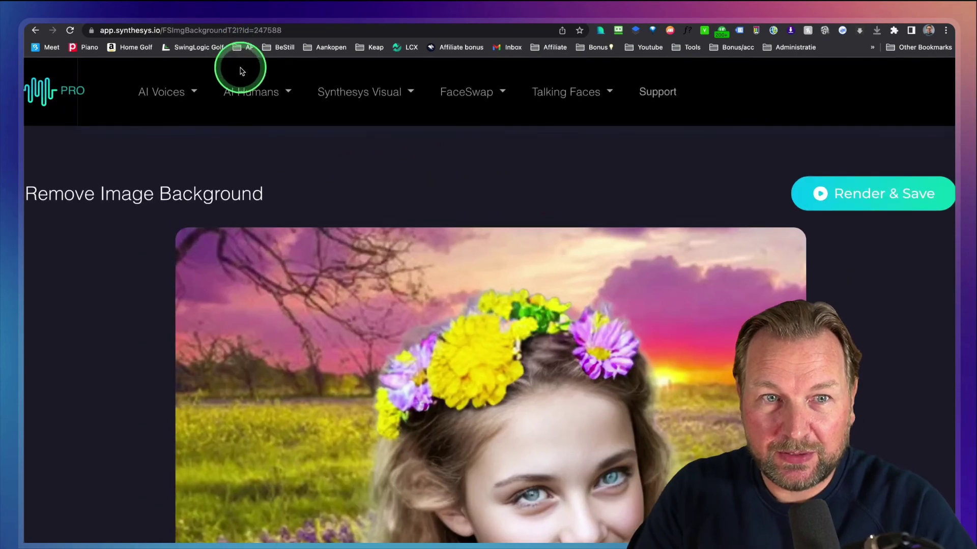
scroll(332, 98, "down", 5)
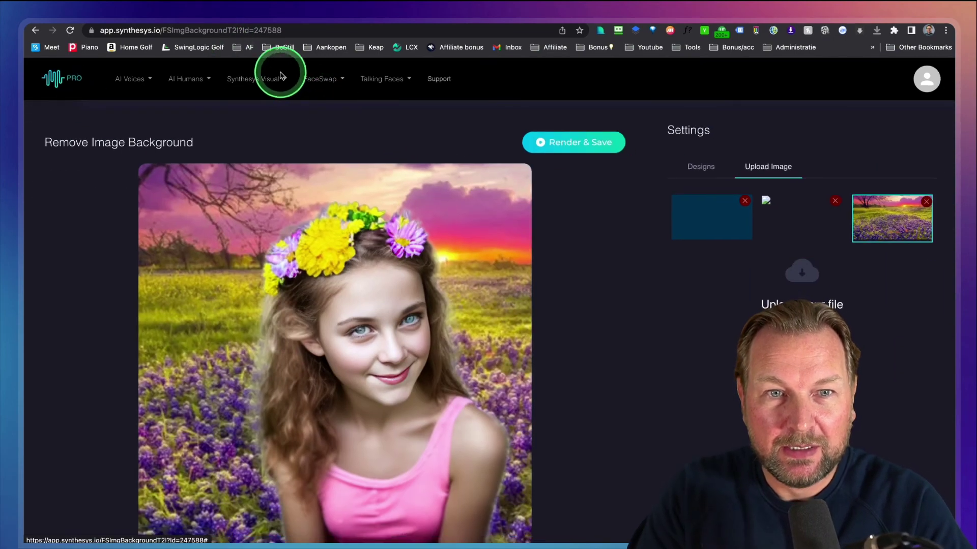
Open the Synthesys Visual history and browse down to the portraits of girls with flowers in their hair
left_click(275, 80)
left_click(250, 201)
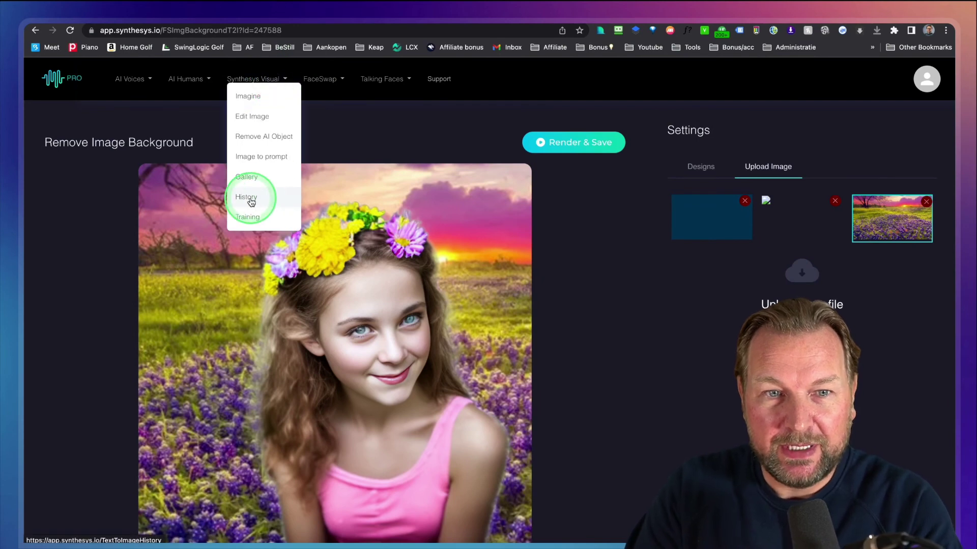
left_click(251, 201)
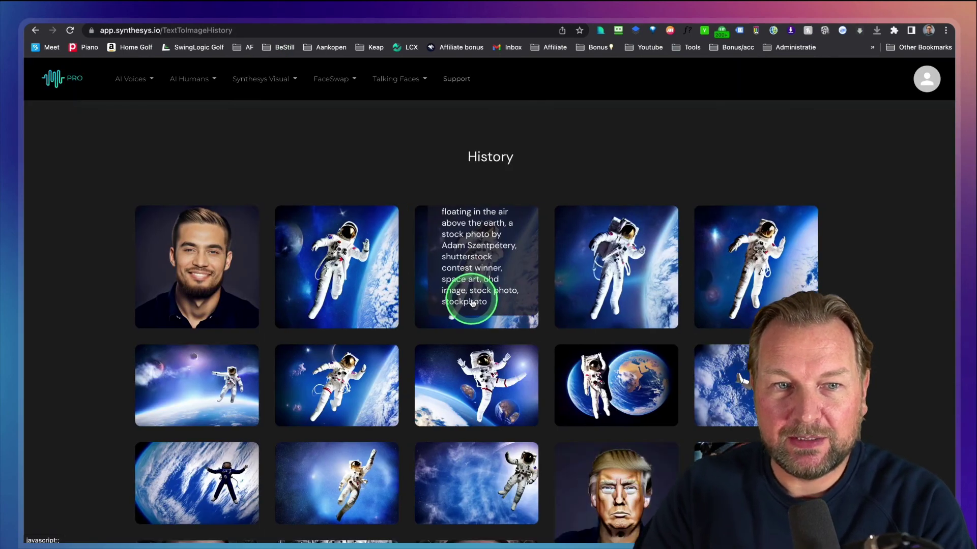
scroll(468, 300, "down", 3)
scroll(469, 304, "down", 10)
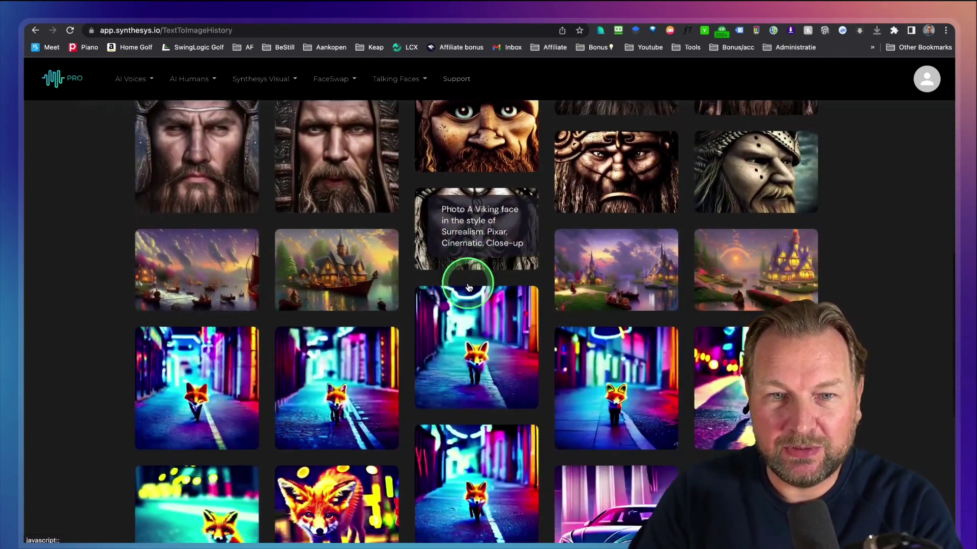
scroll(468, 288, "down", 2)
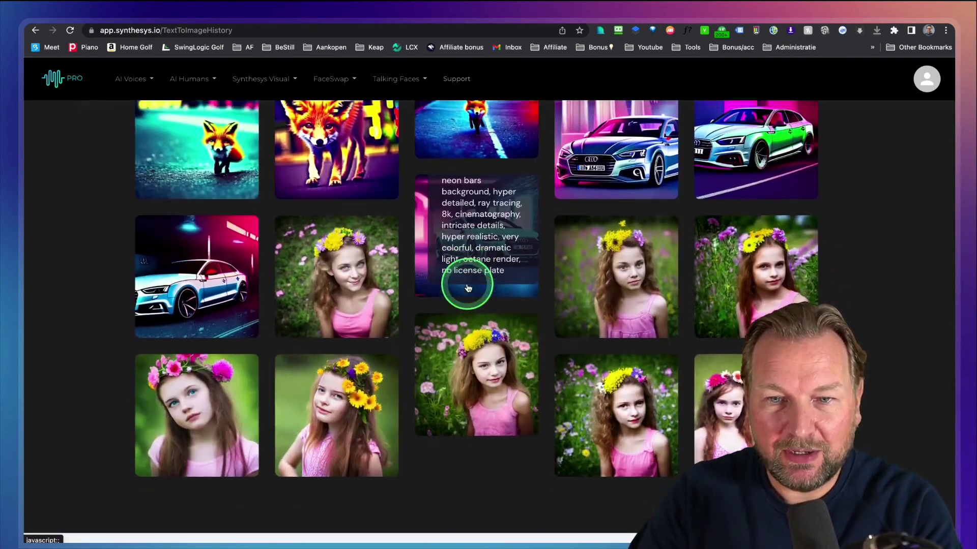
scroll(469, 288, "down", 3)
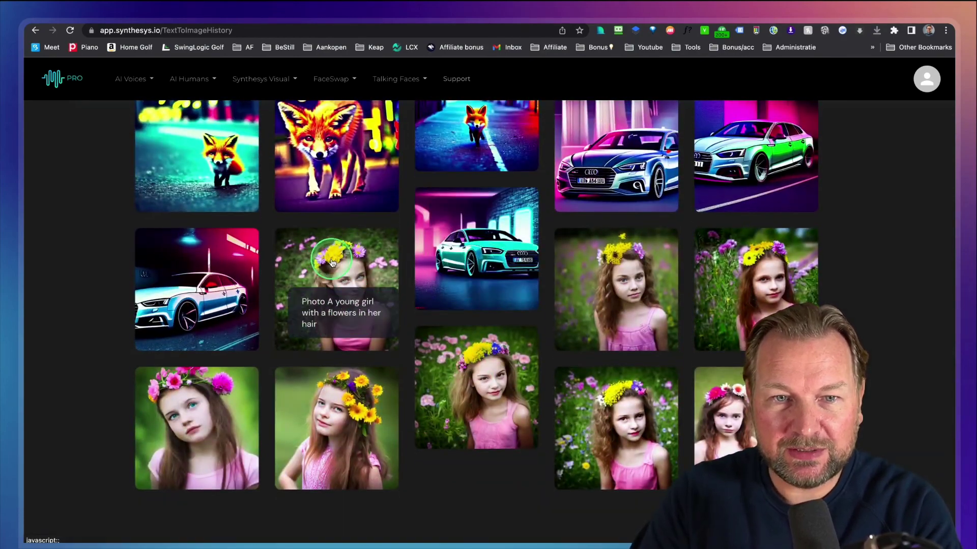
View the smiling flower-crown girl portrait enlarged, close it and look back through the other generated images in the history
left_click(331, 262)
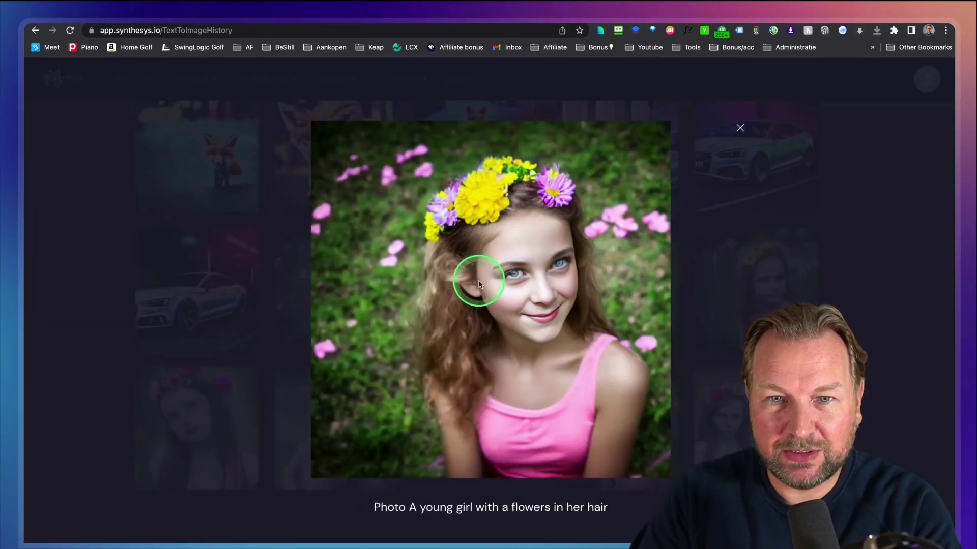
left_click(740, 129)
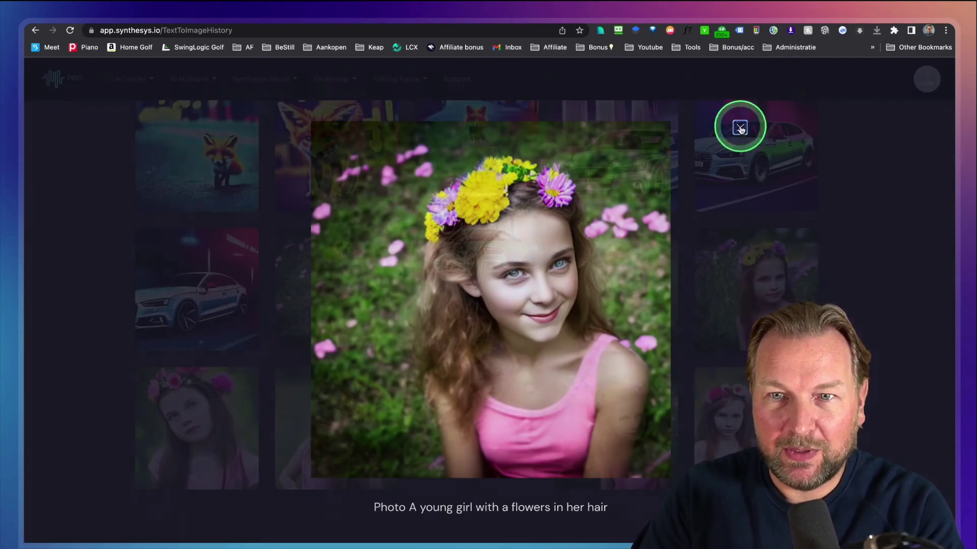
left_click(733, 129)
scroll(722, 216, "up", 10)
scroll(722, 217, "up", 15)
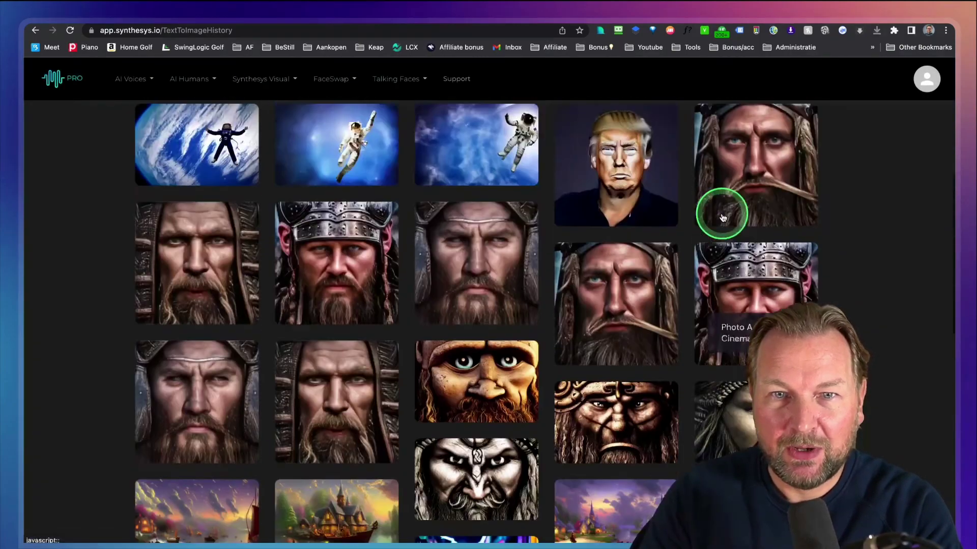
scroll(719, 222, "down", 3)
scroll(718, 220, "down", 10)
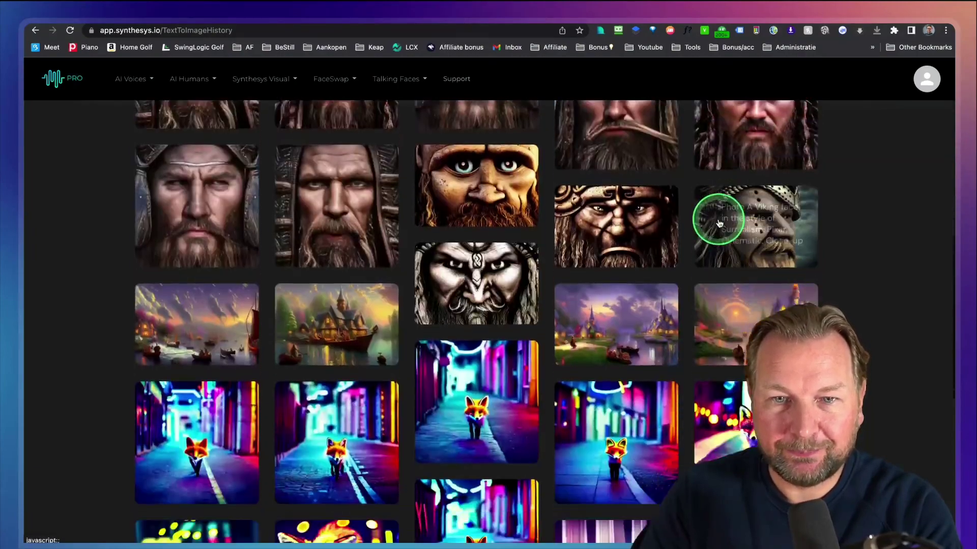
scroll(542, 271, "up", 15)
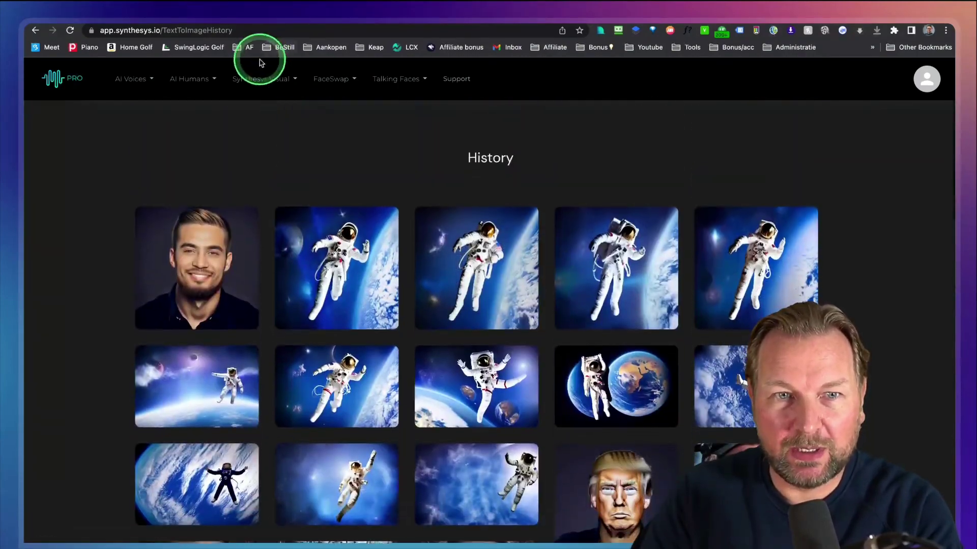
Open the Synthesys Visual training page and look through its demo and Change Background videos
left_click(265, 80)
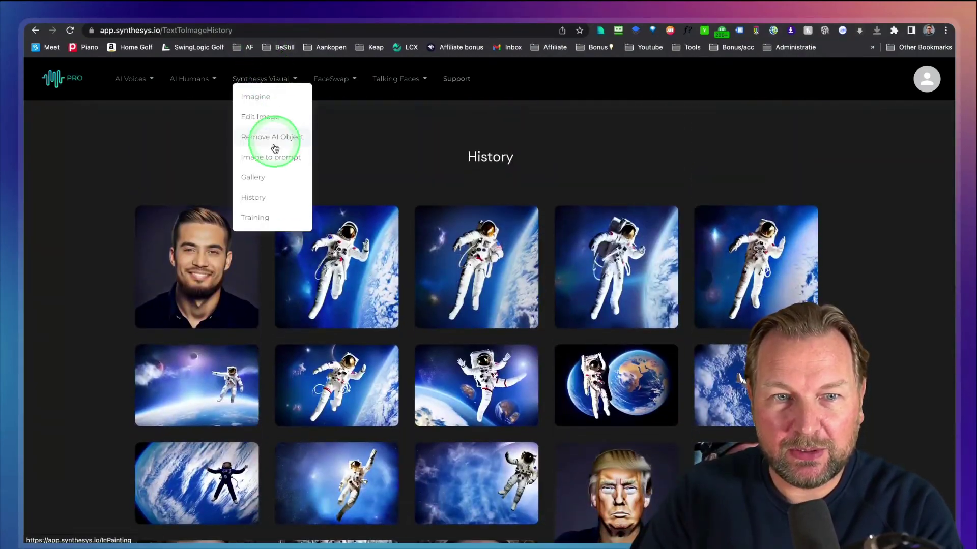
left_click(261, 218)
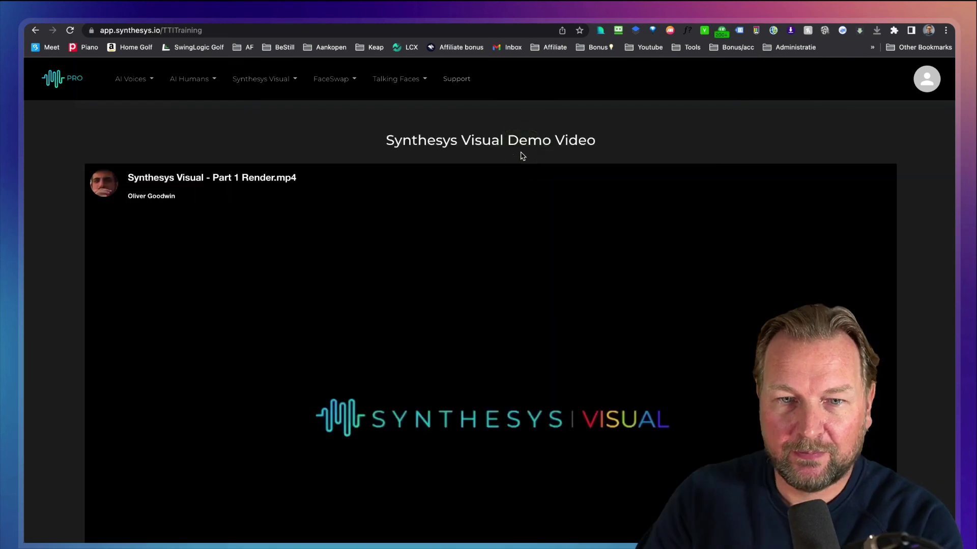
scroll(755, 329, "down", 7)
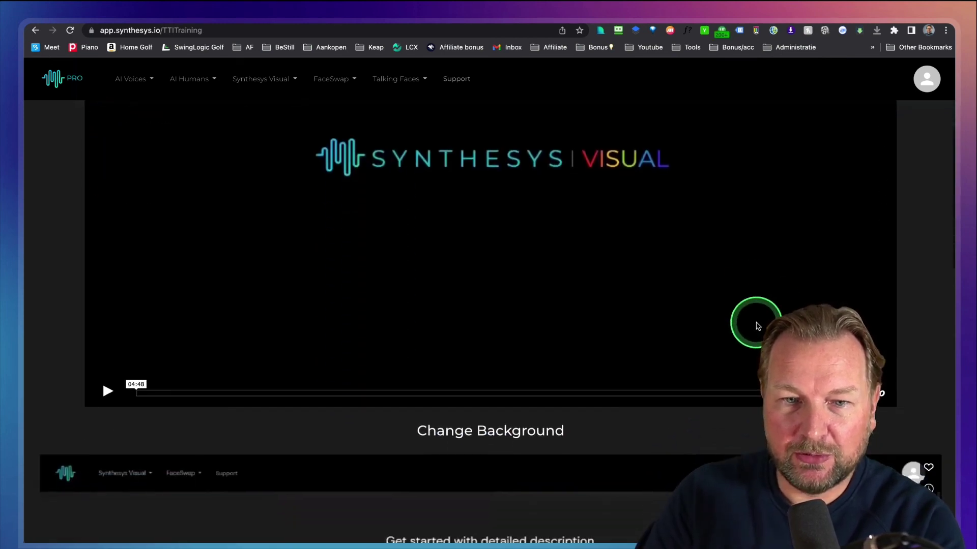
scroll(756, 326, "down", 10)
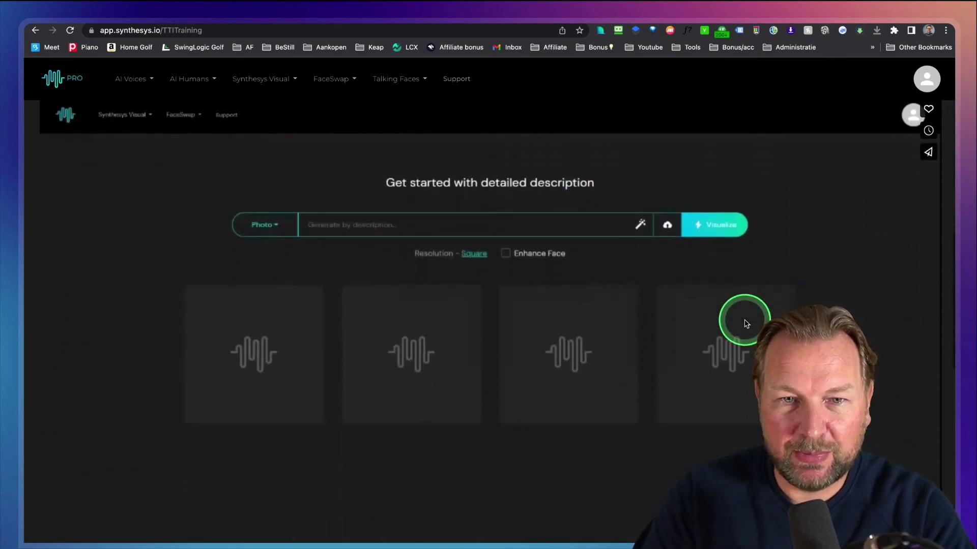
scroll(740, 299, "down", 6)
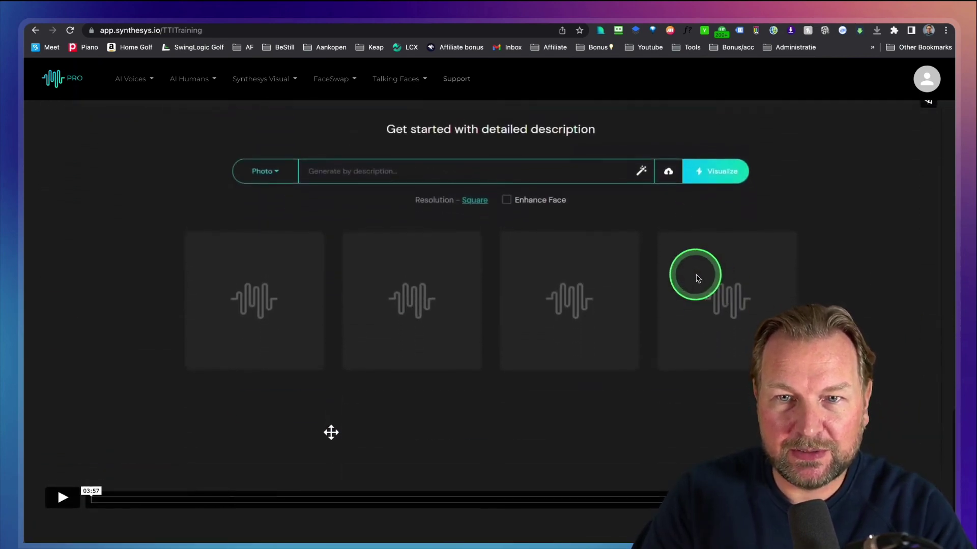
scroll(693, 275, "up", 20)
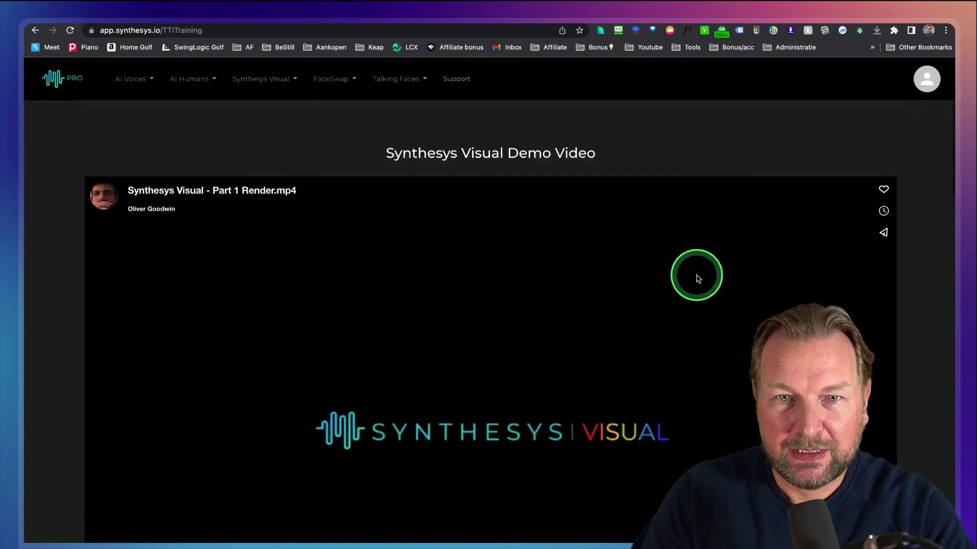
Open the Imagine generator and enter the Photo prompt "Beautiful nature with still water and mountains in the background"
left_click(258, 81)
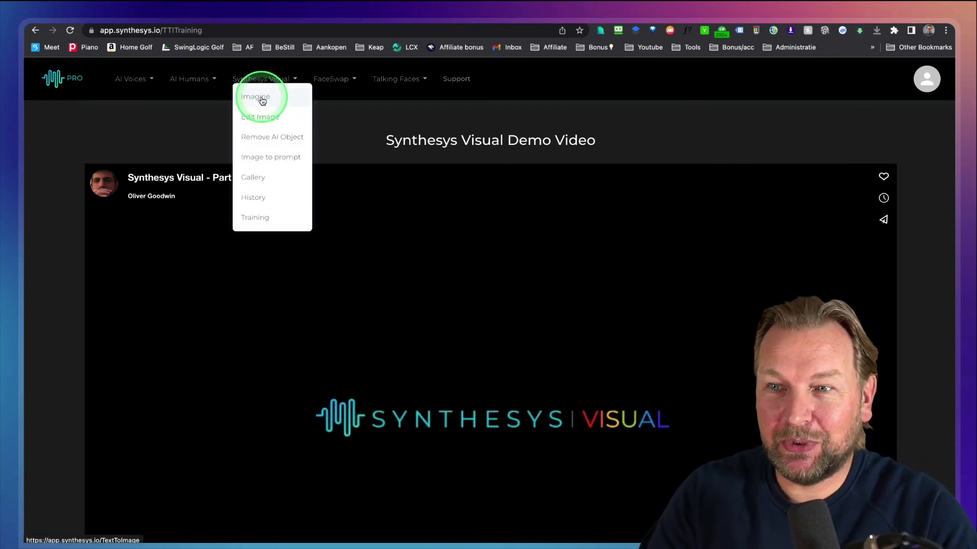
left_click(262, 101)
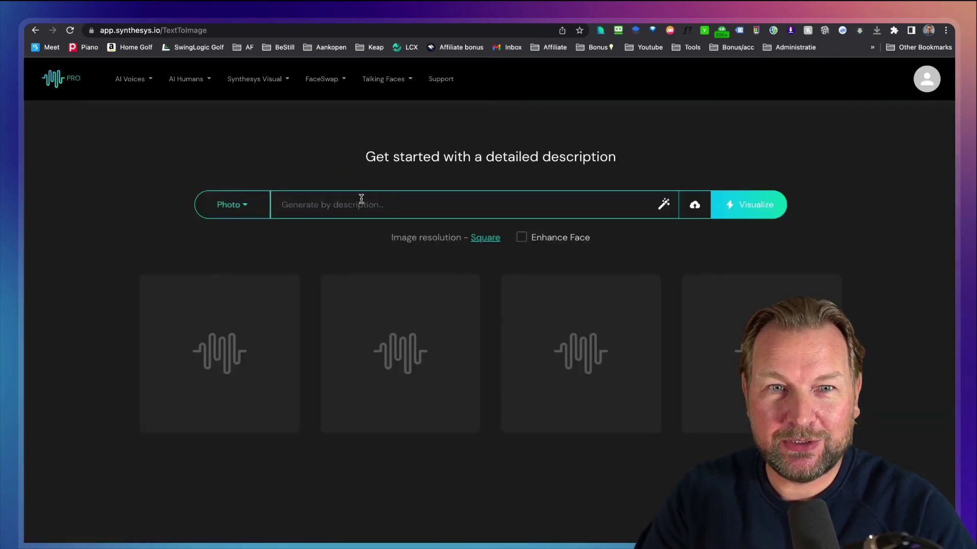
left_click(342, 213)
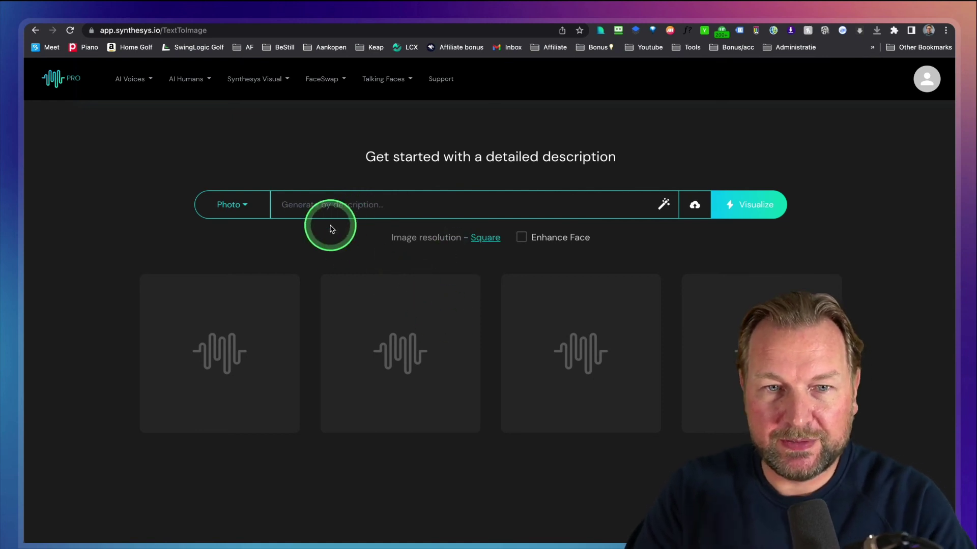
left_click(328, 211)
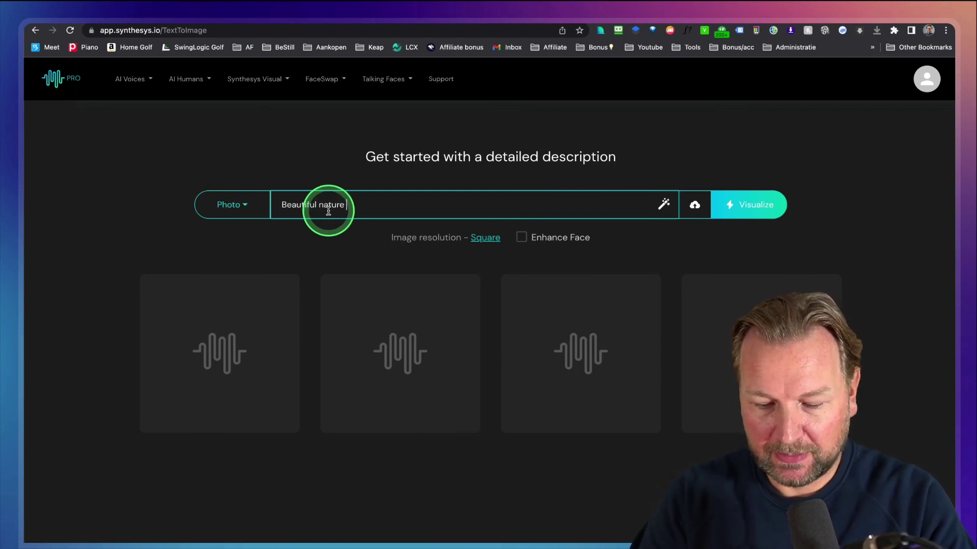
type("ith still water and moun")
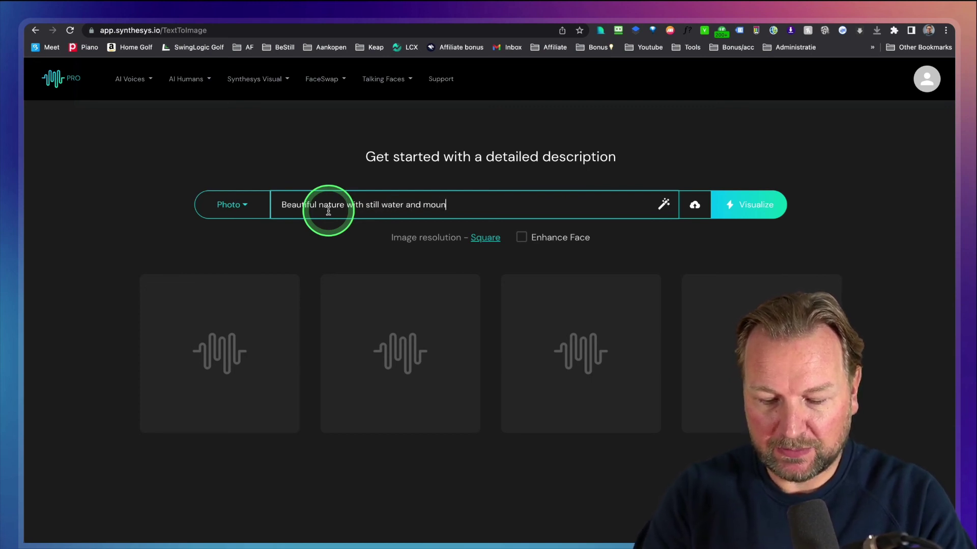
type("the background")
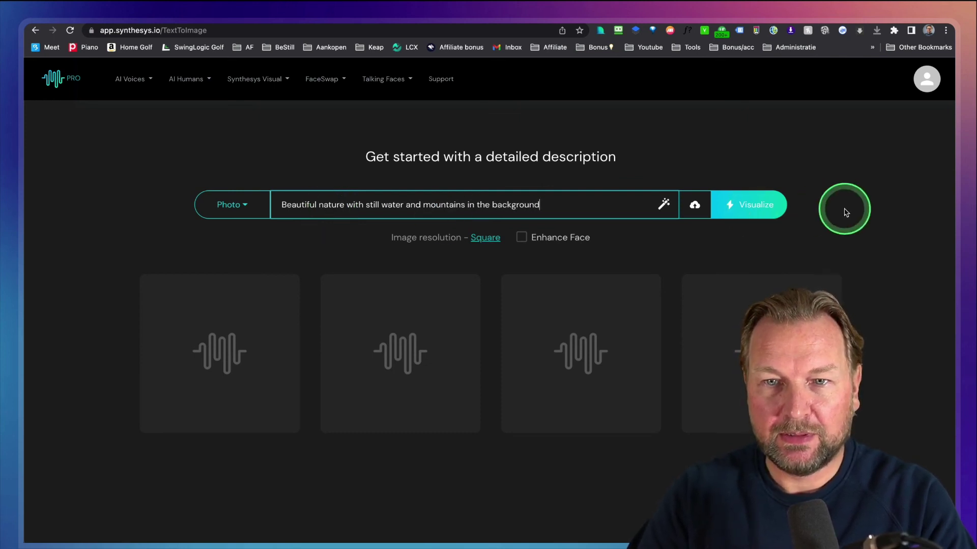
Set the image resolution to Horizontal and generate the nature images
left_click(483, 238)
left_click(434, 286)
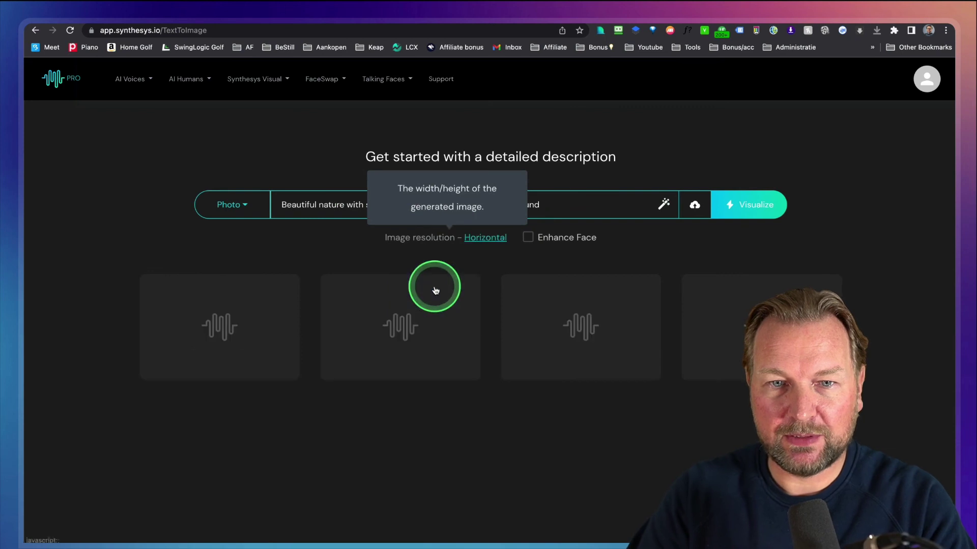
left_click(747, 205)
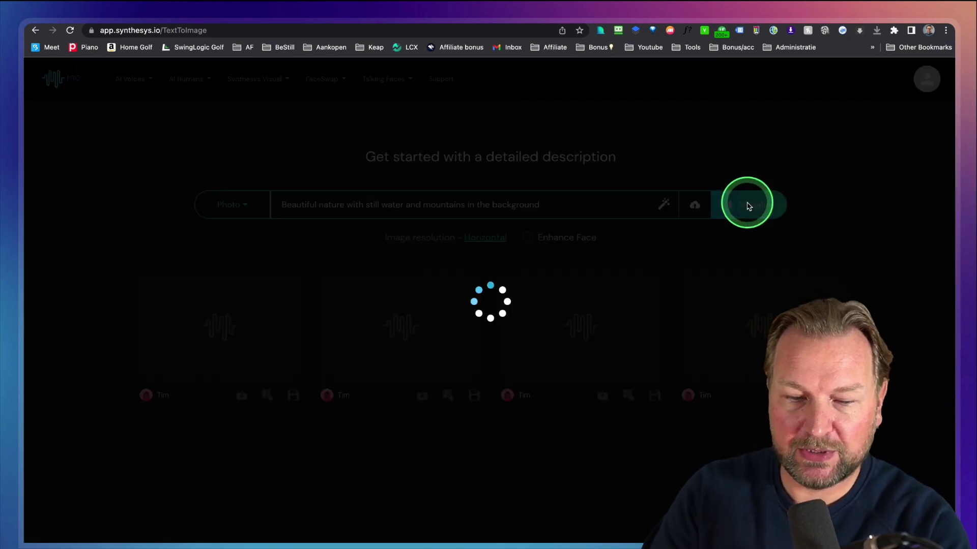
left_click(748, 205)
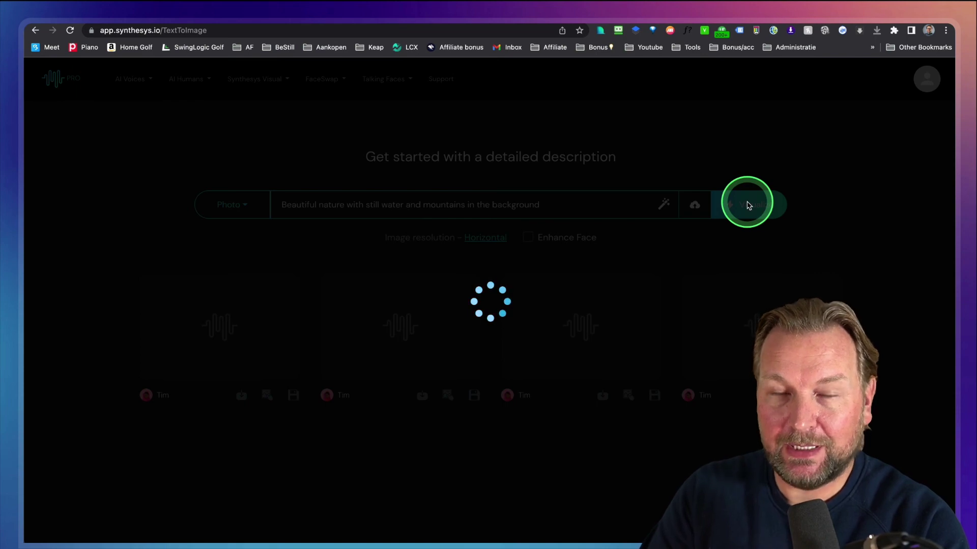
left_click(747, 206)
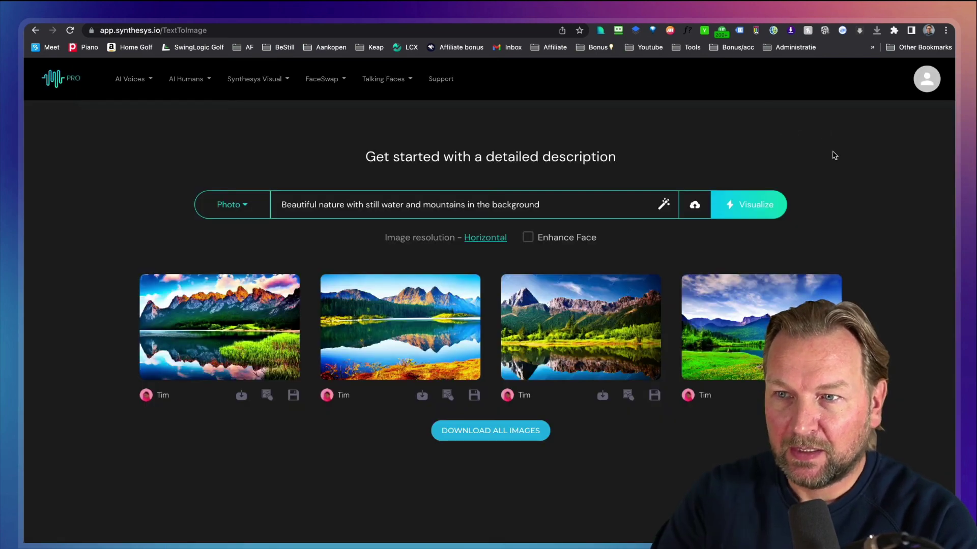
View each of the four generated lake-and-mountain images enlarged, one after another
left_click(196, 299)
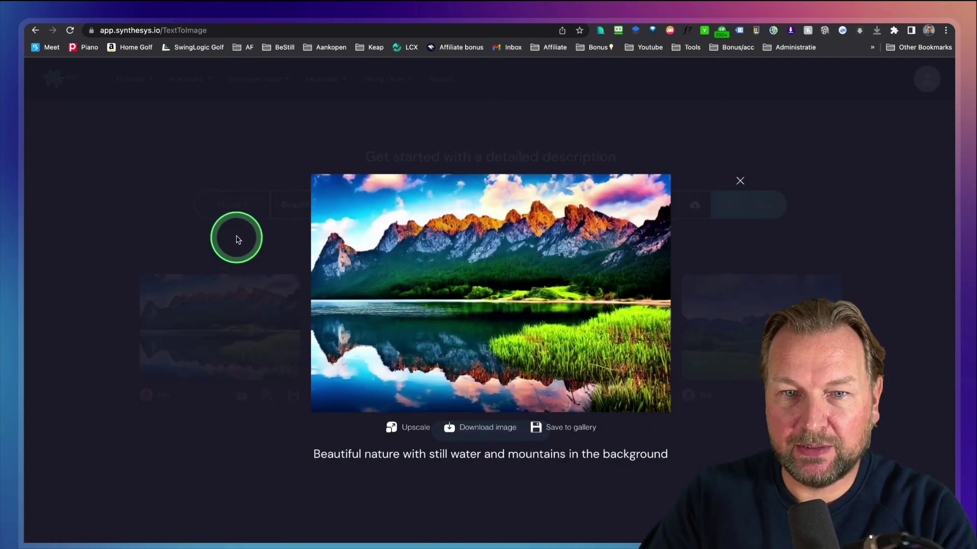
left_click(740, 183)
left_click(429, 303)
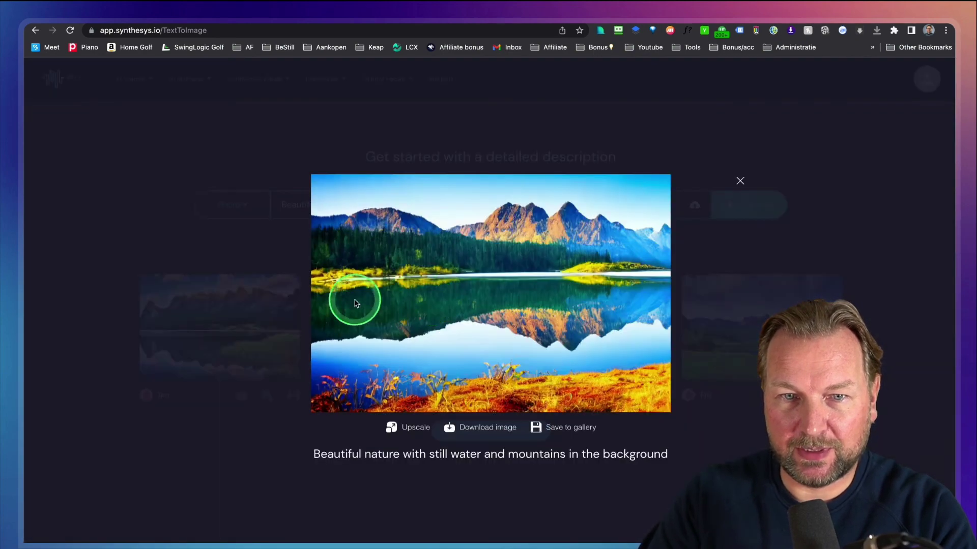
left_click(740, 181)
left_click(588, 307)
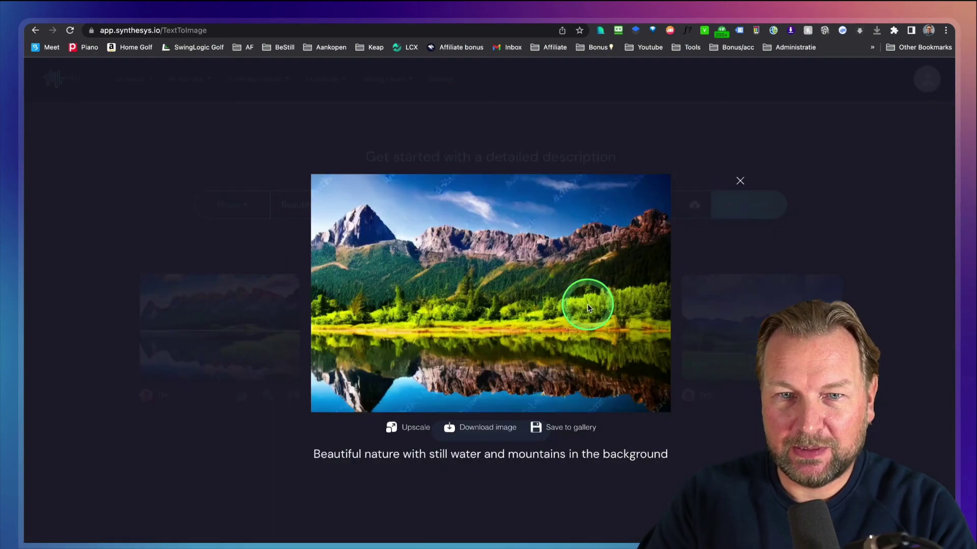
left_click(739, 181)
left_click(752, 290)
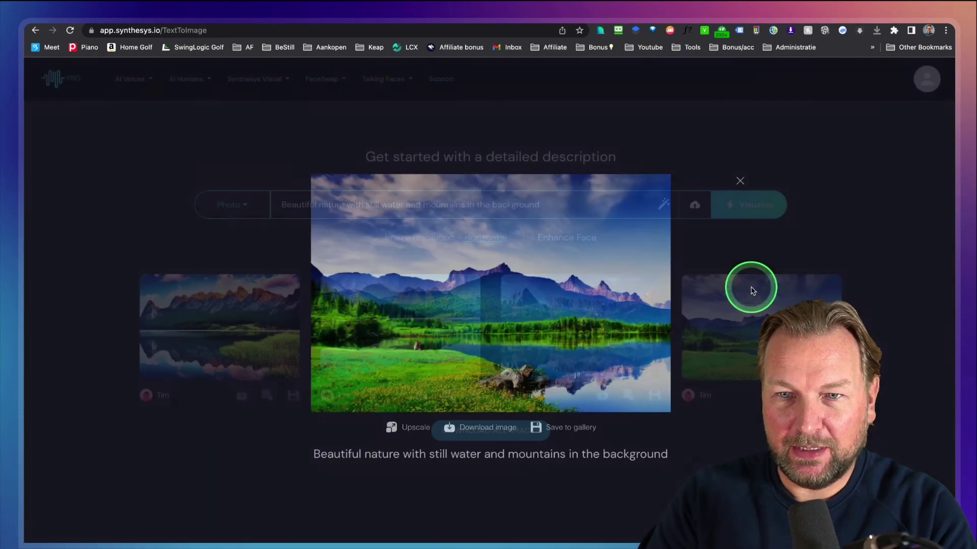
Extend the image prompt with ", purple glow, and fog" and generate a new set of images
left_click(738, 182)
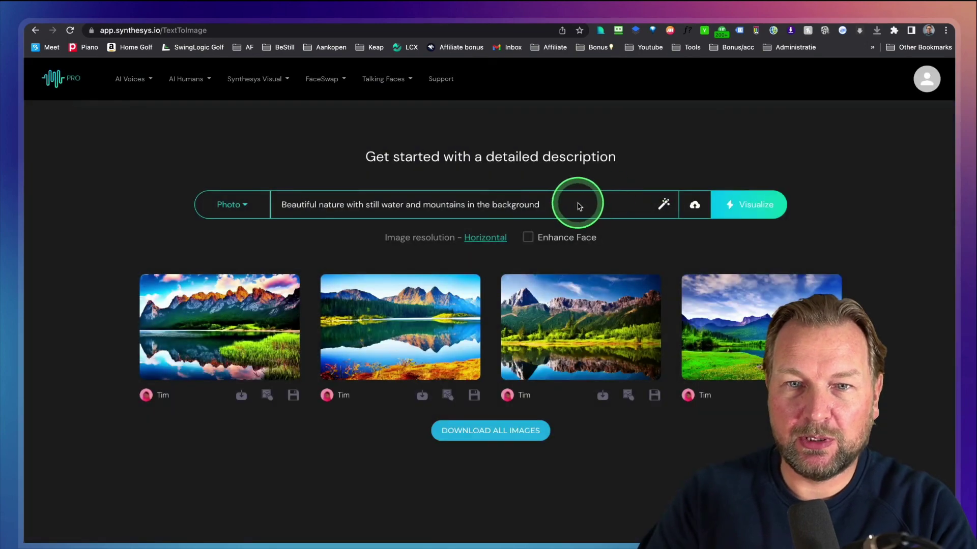
left_click(592, 204)
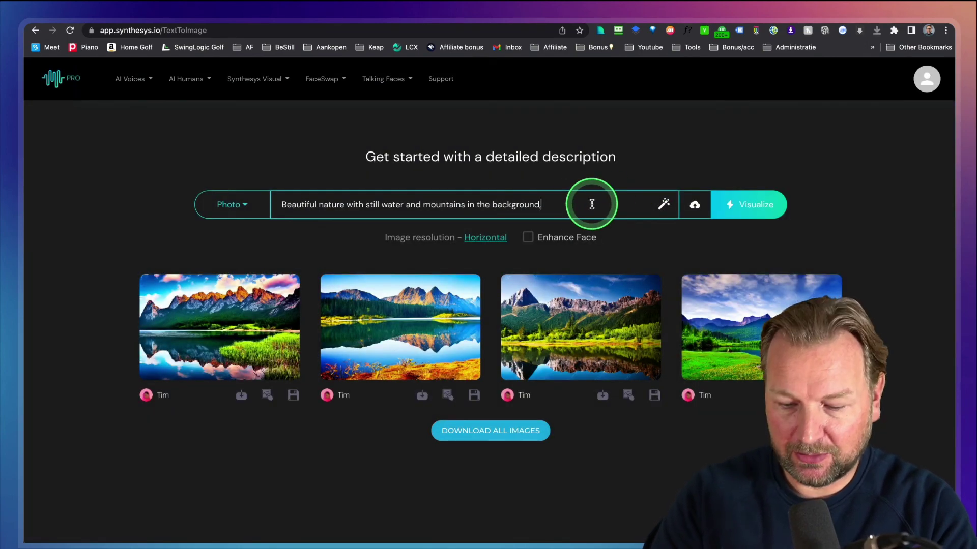
type("purple glow")
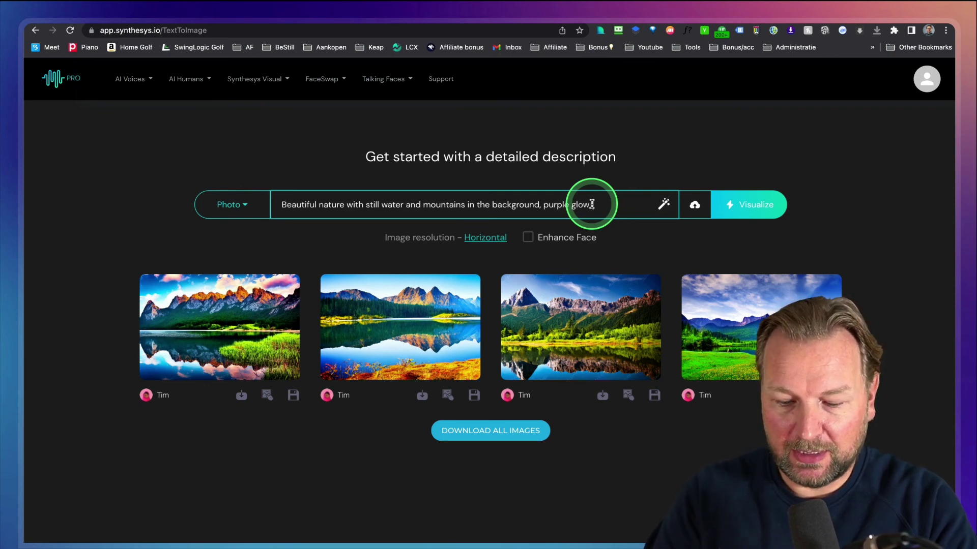
type(", and fog")
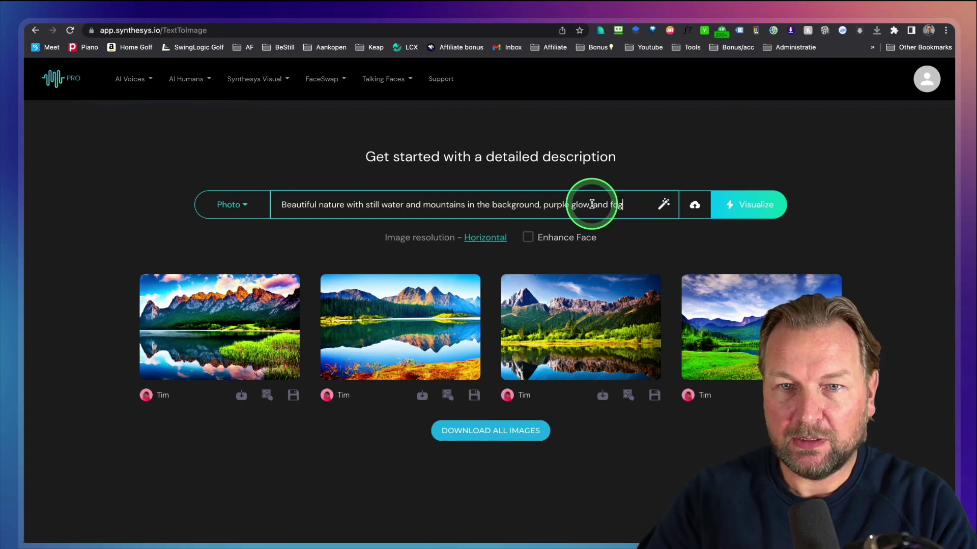
left_click(741, 205)
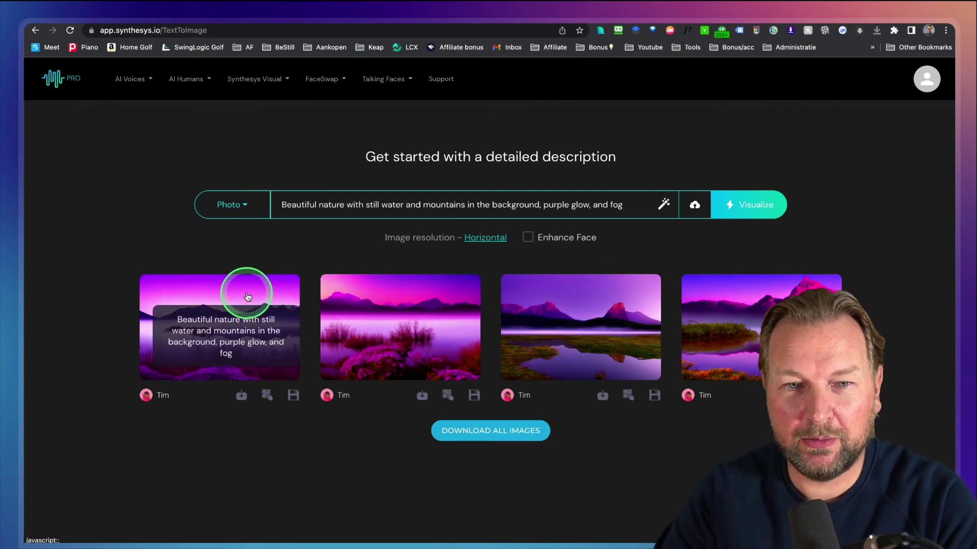
View the second, third and fourth purple lake-and-mountain images enlarged, one after another
left_click(332, 285)
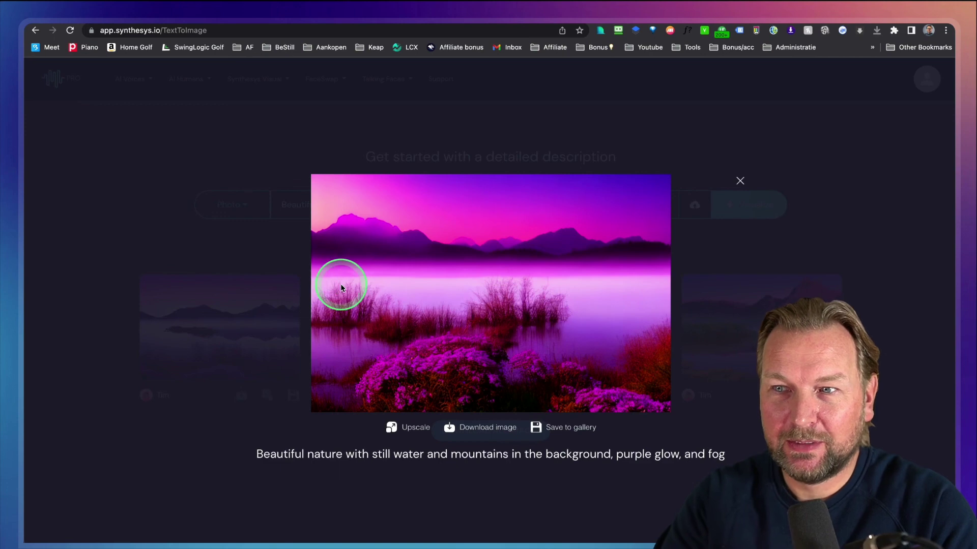
scroll(407, 320, "up", 3)
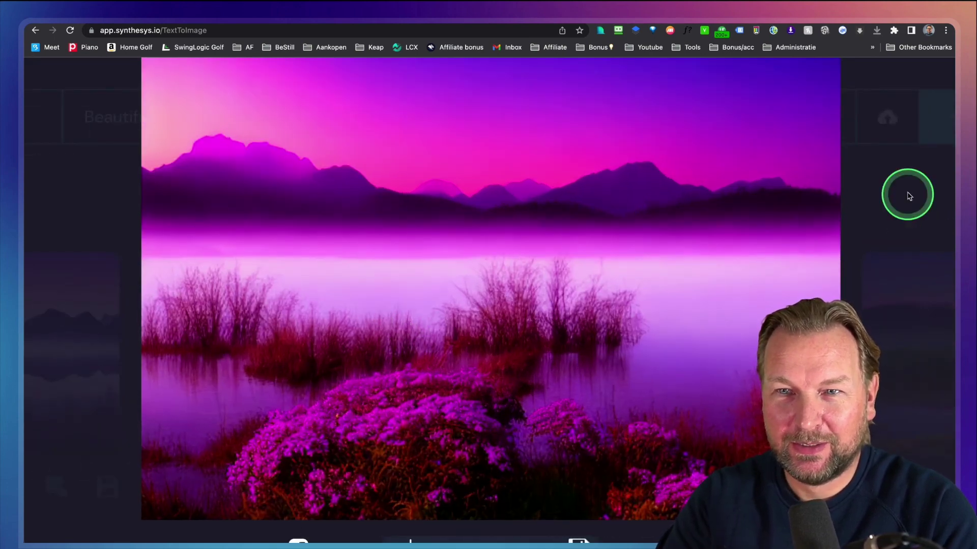
scroll(906, 192, "right", 3)
left_click(865, 192)
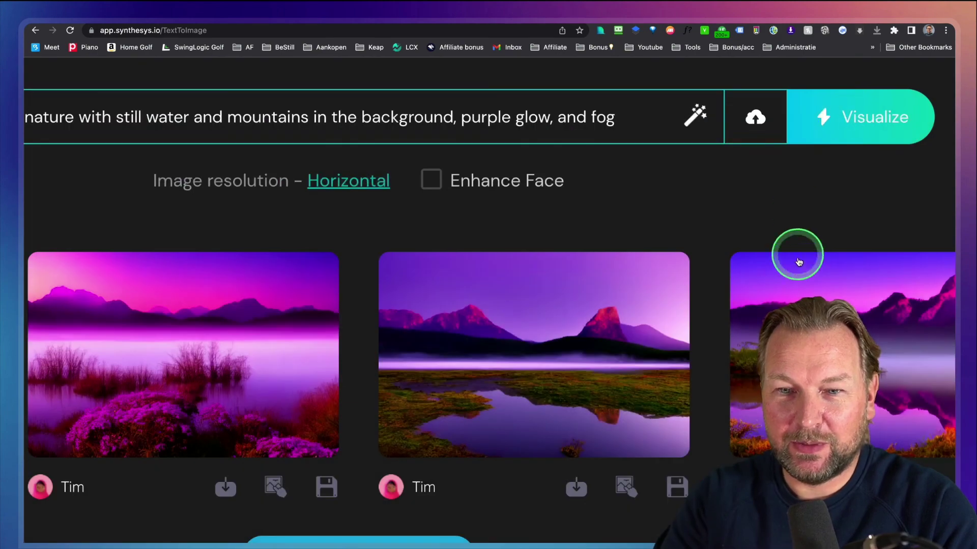
left_click(644, 280)
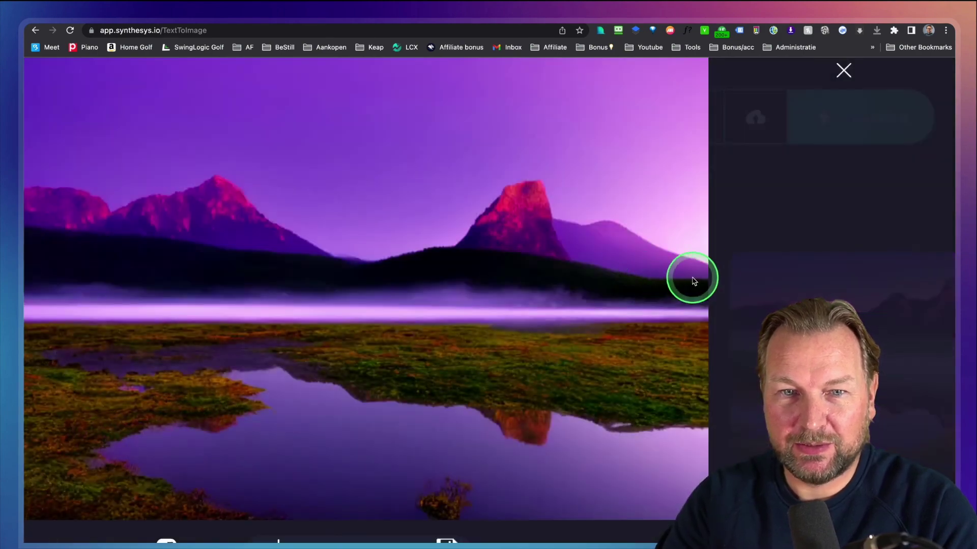
scroll(693, 280, "left", 3)
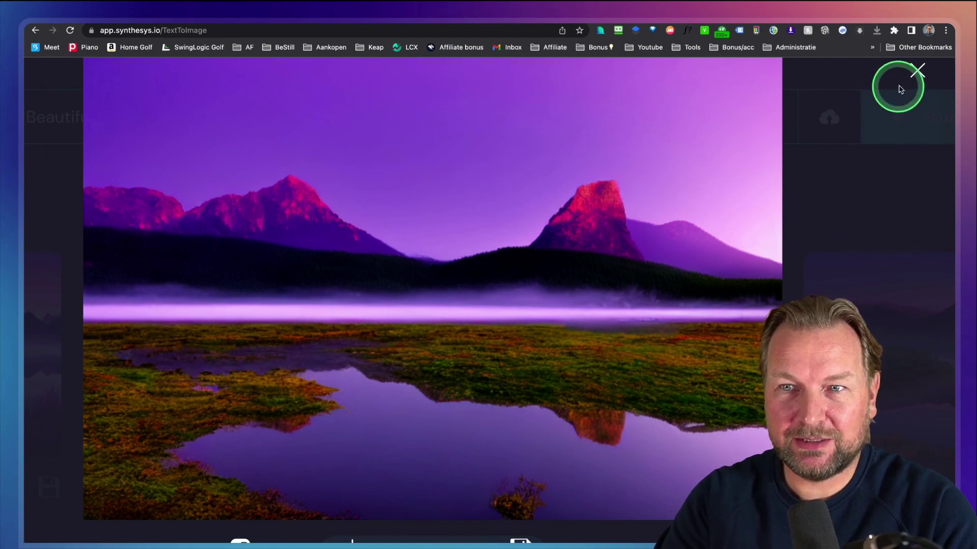
left_click(917, 71)
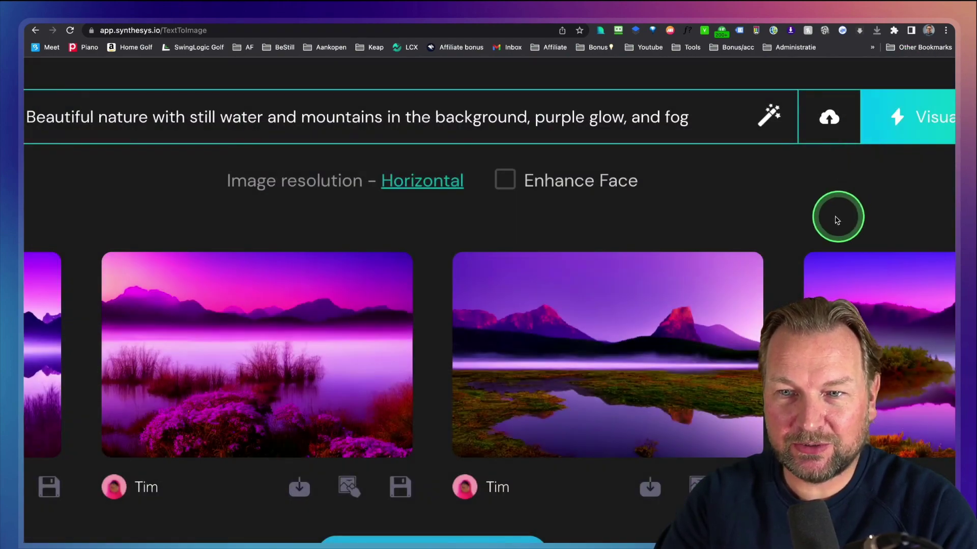
scroll(814, 212, "right", 10)
left_click(663, 267)
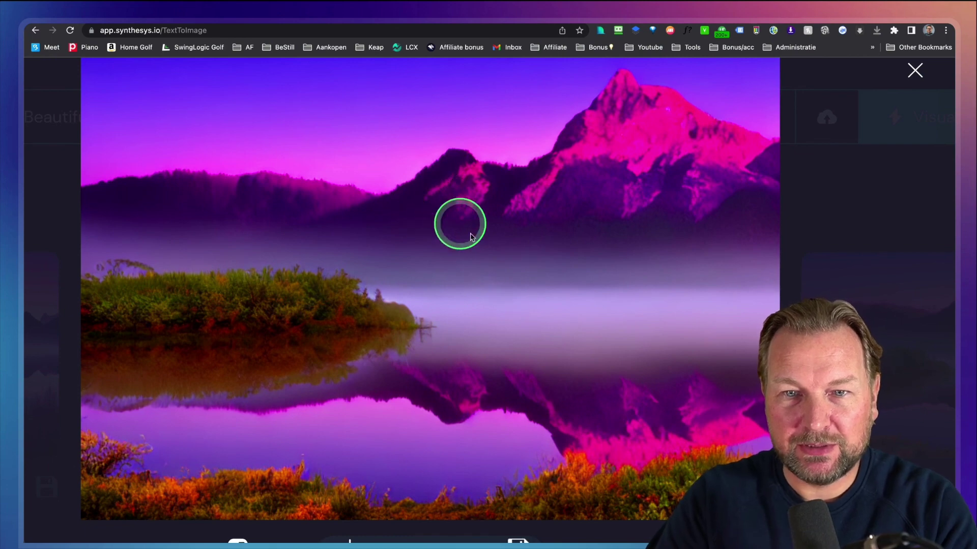
left_click(584, 275)
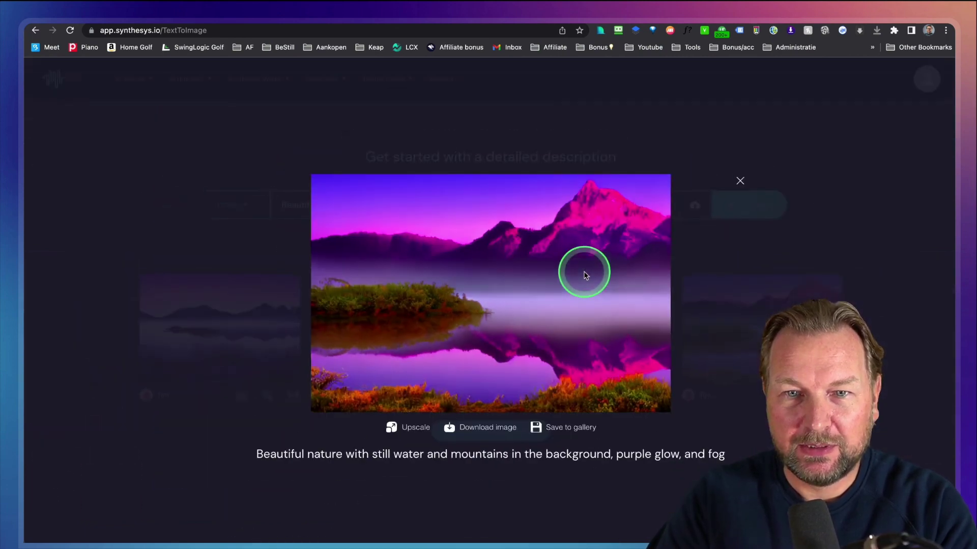
left_click(740, 183)
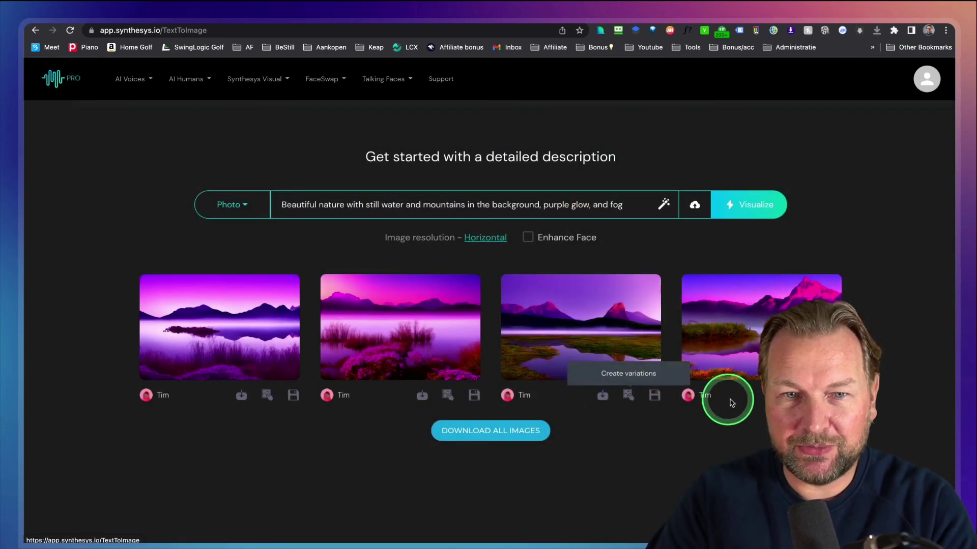
Generate variations of the fourth purple image, keeping the current Photo prompt and Horizontal resolution
left_click(510, 405)
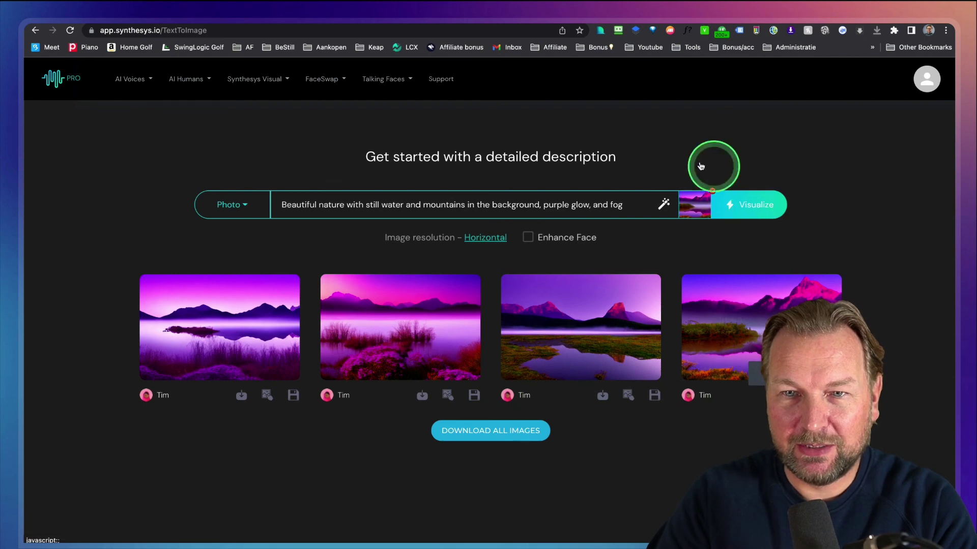
left_click(763, 214)
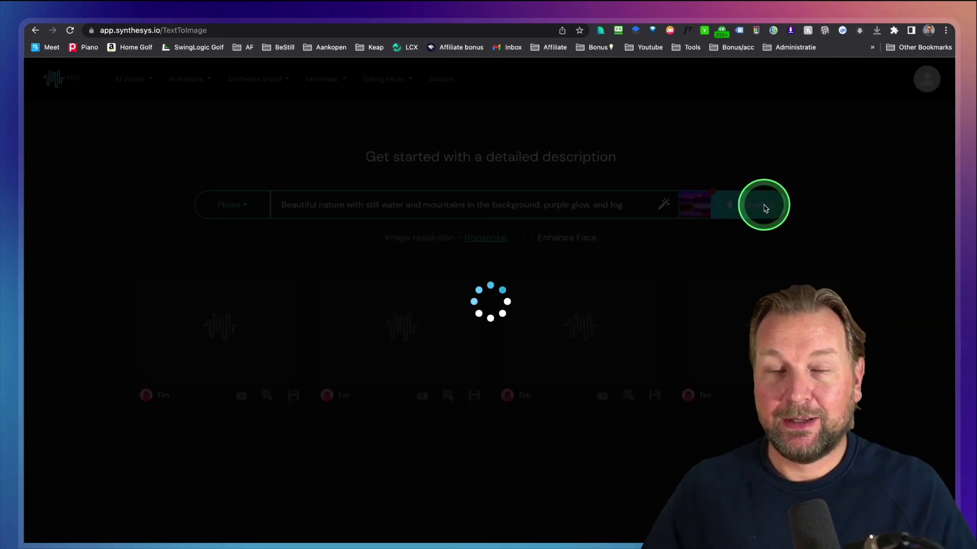